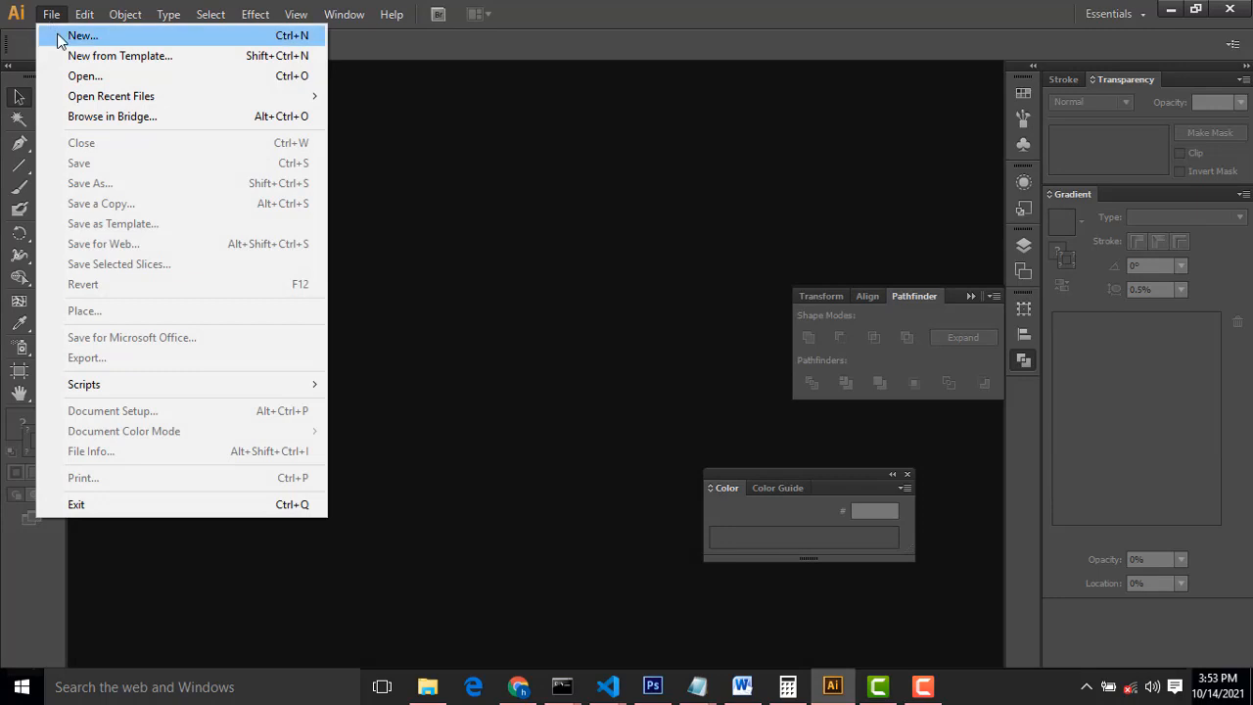
- Create a new A4 document in inches with 10 artboards
{"action": "left_click", "coordinate": [54, 35]}
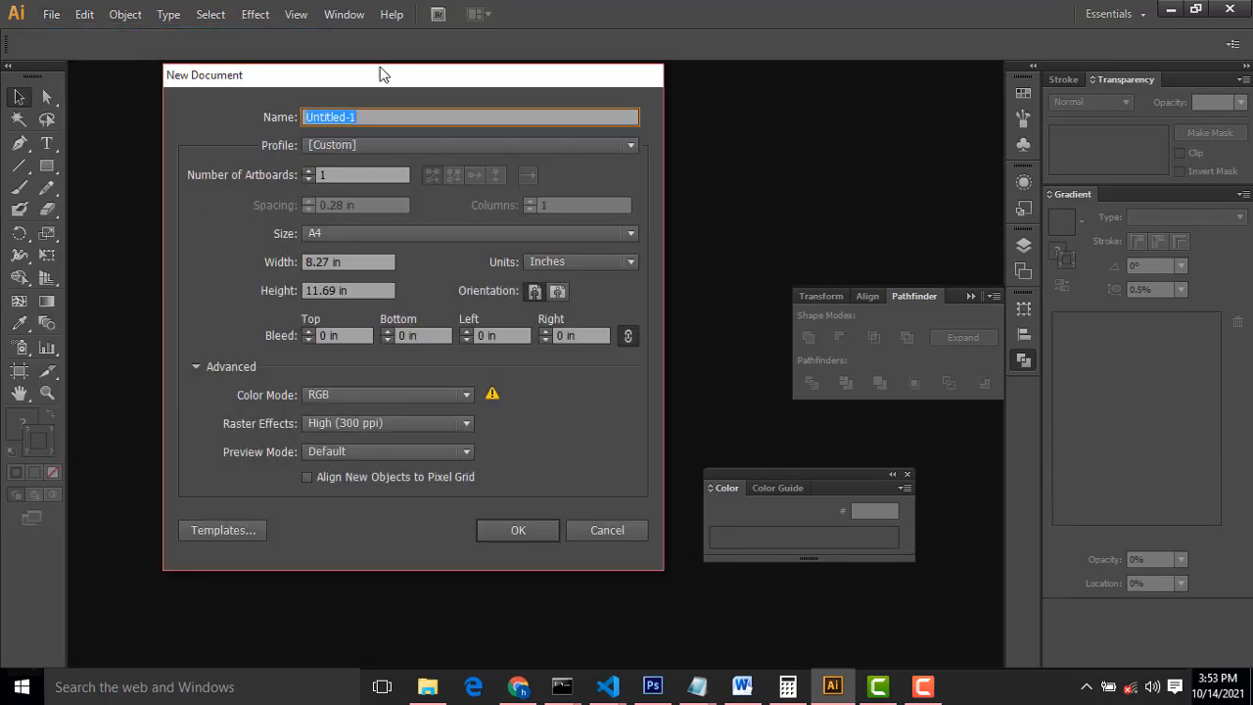
{"action": "left_click_drag", "start_coordinate": [382, 74], "coordinate": [521, 69]}
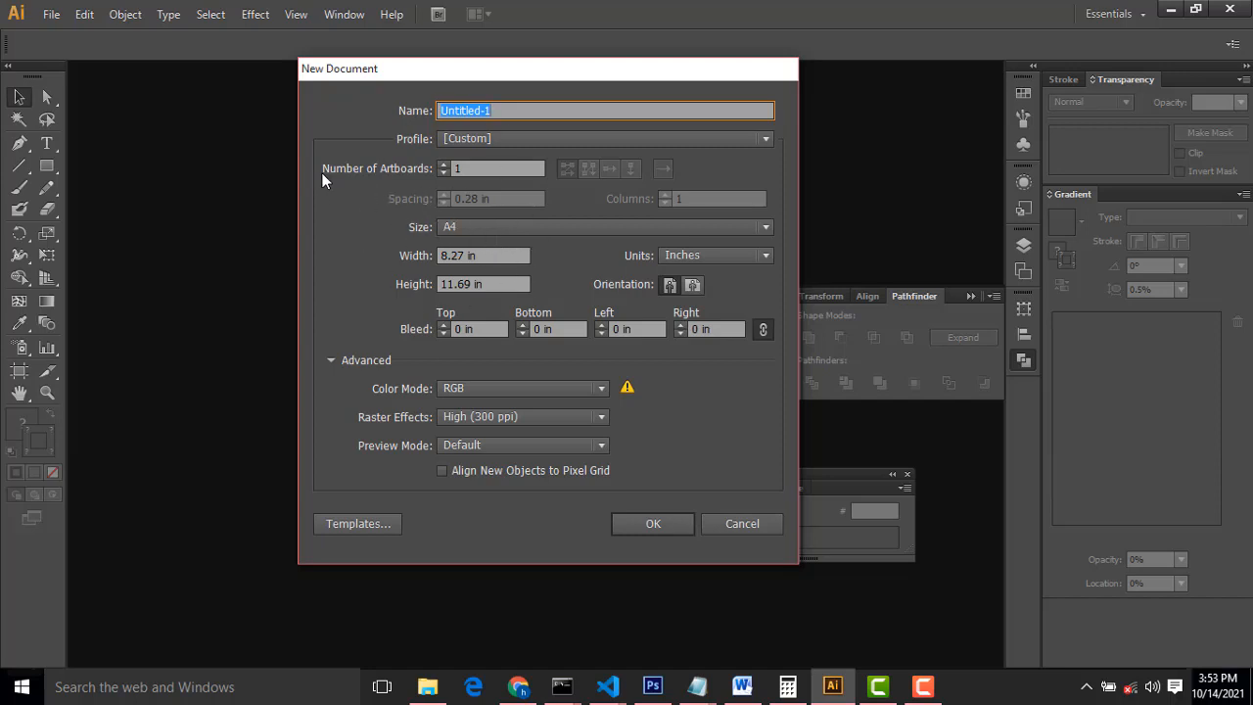
{"action": "left_click", "coordinate": [472, 169]}
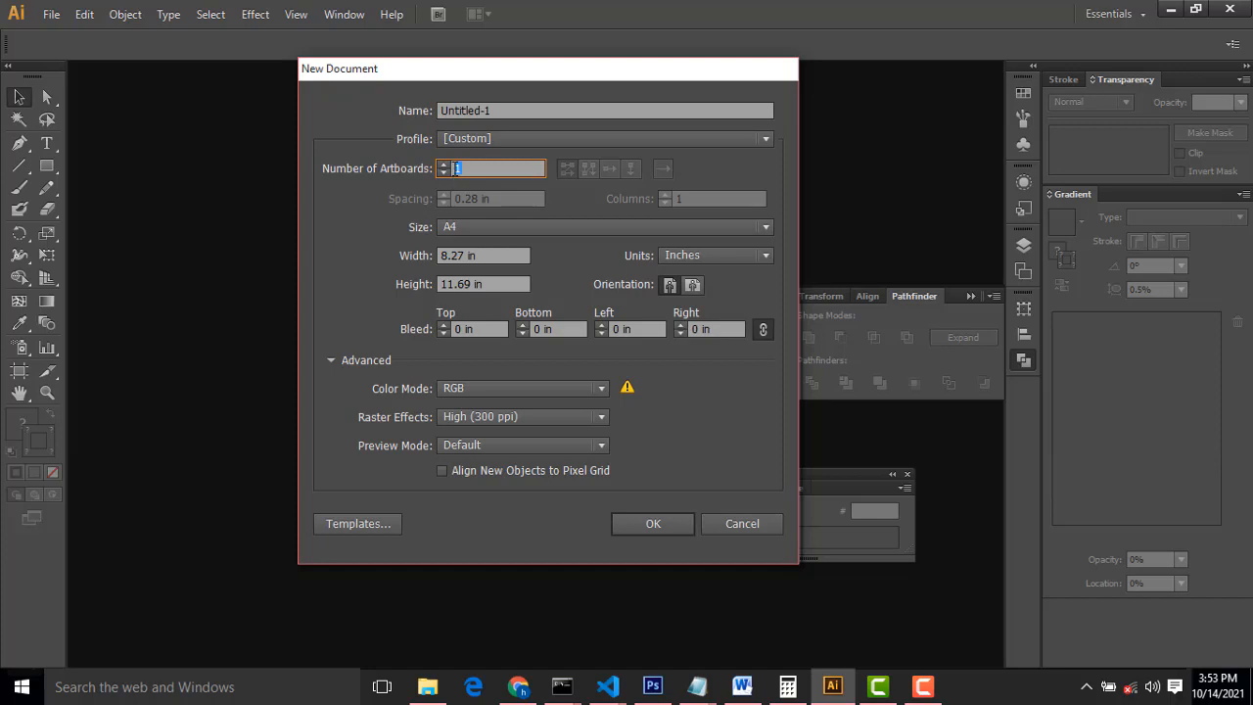
{"action": "type", "text": "10"}
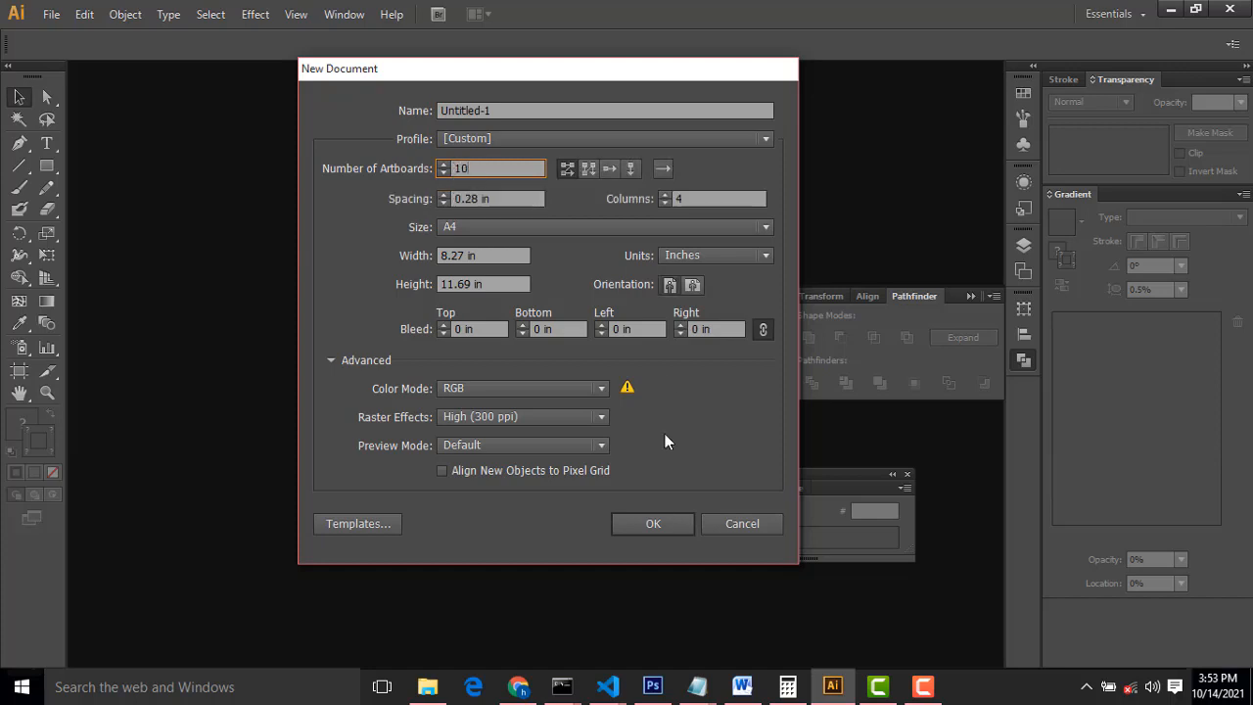
{"action": "left_click", "coordinate": [632, 526]}
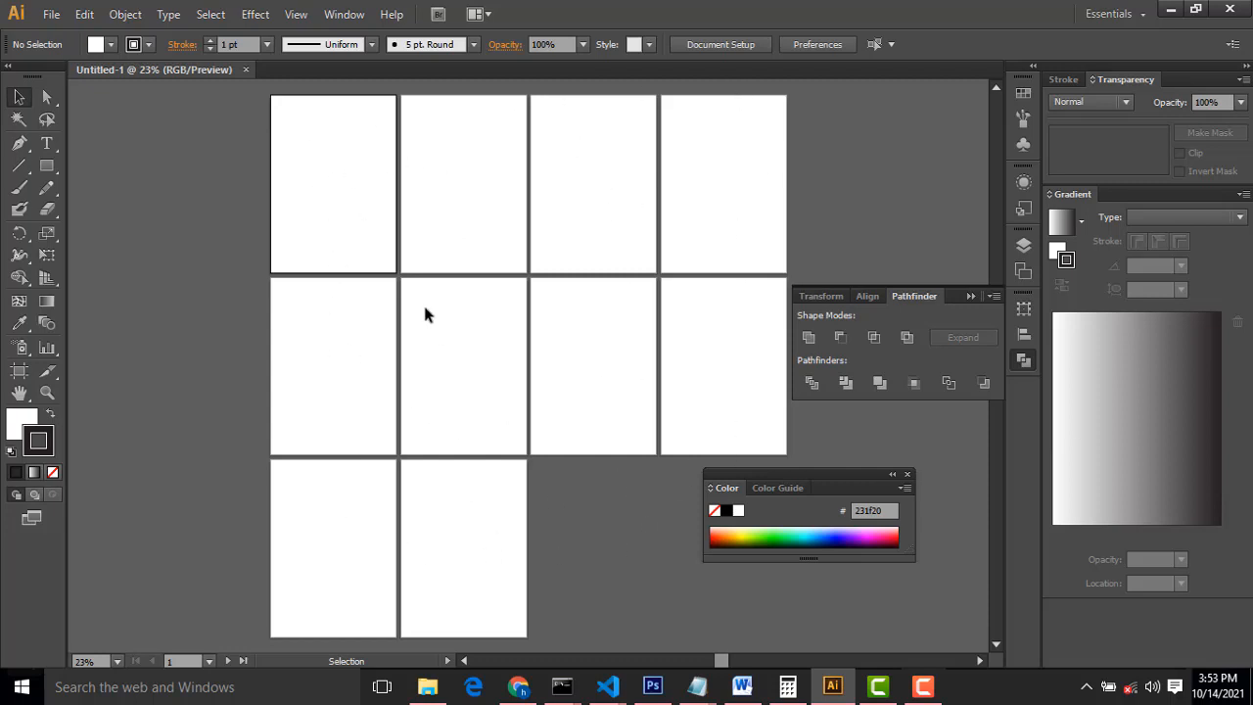
- Look over the artboard grid and close the ten-artboard document
{"action": "key", "text": "ctrl+plus"}
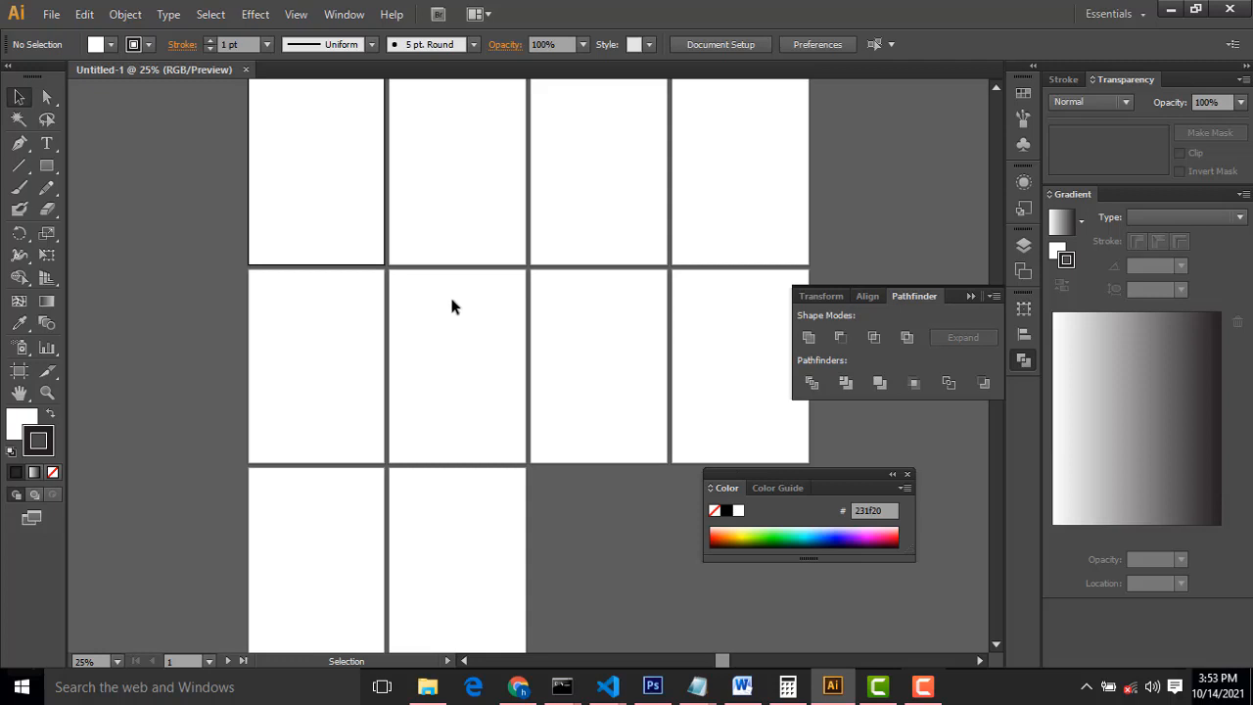
{"action": "scroll", "coordinate": [451, 300], "scroll_direction": "up", "scroll_amount": 5}
{"action": "scroll", "coordinate": [433, 305], "scroll_direction": "down", "scroll_amount": 5}
{"action": "key", "text": "ctrl+w"}
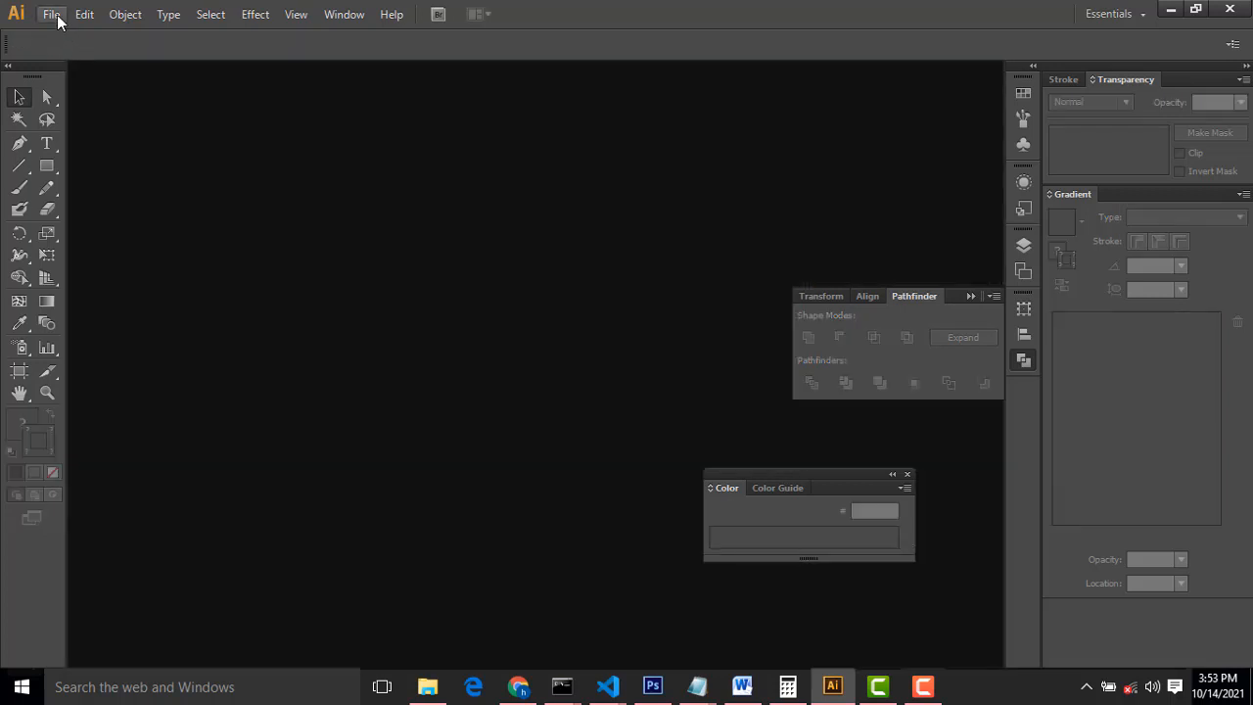
- Create a new A4 document with 2 artboards
{"action": "left_click", "coordinate": [51, 14]}
{"action": "left_click", "coordinate": [66, 33]}
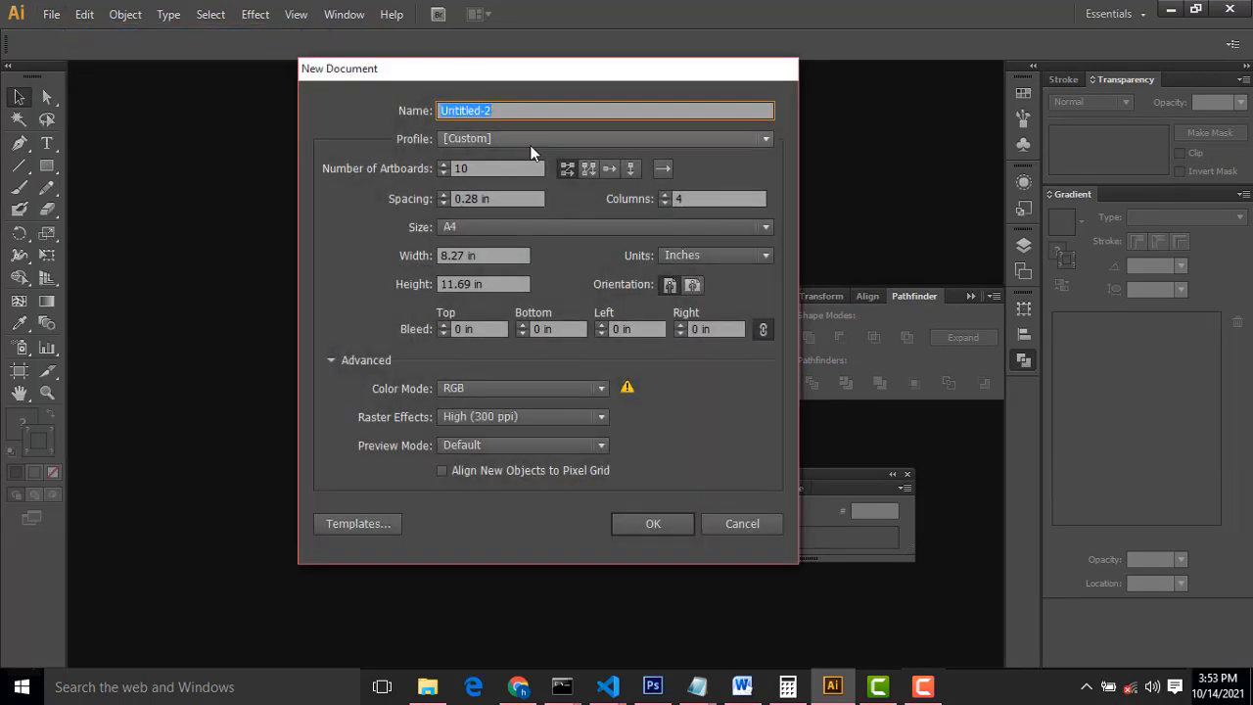
{"action": "left_click", "coordinate": [493, 169]}
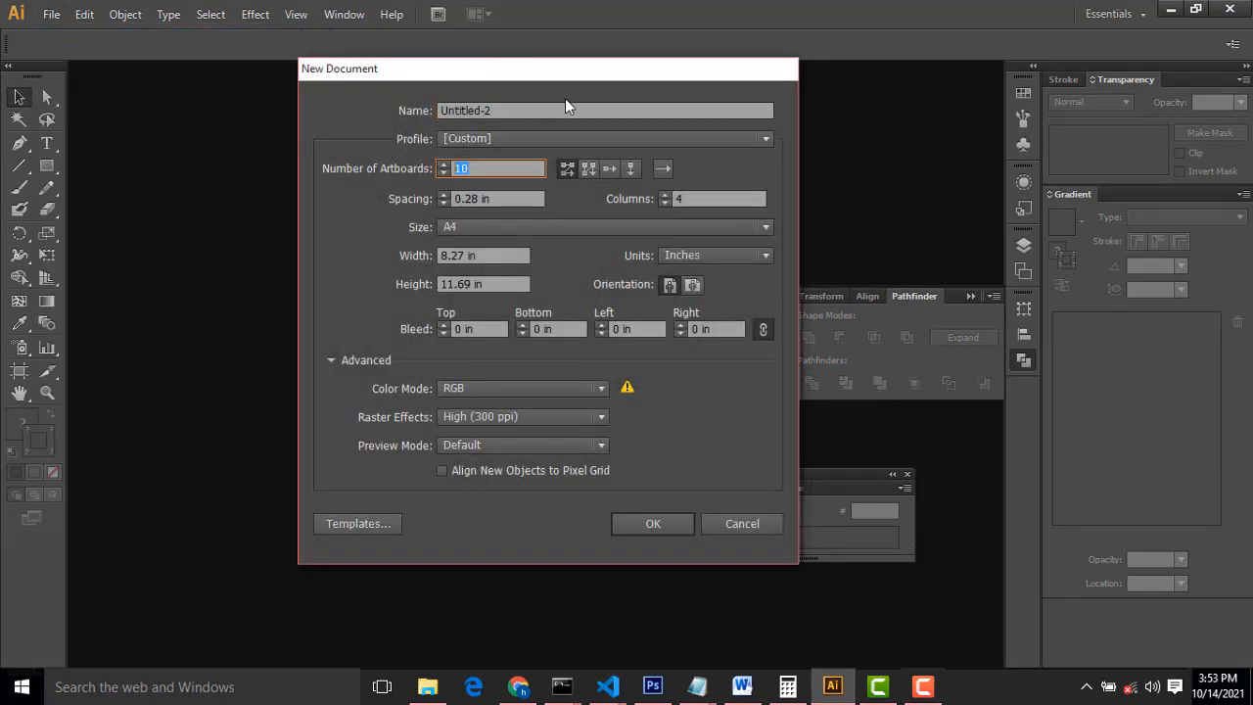
{"action": "type", "text": "2"}
{"action": "left_click", "coordinate": [656, 524]}
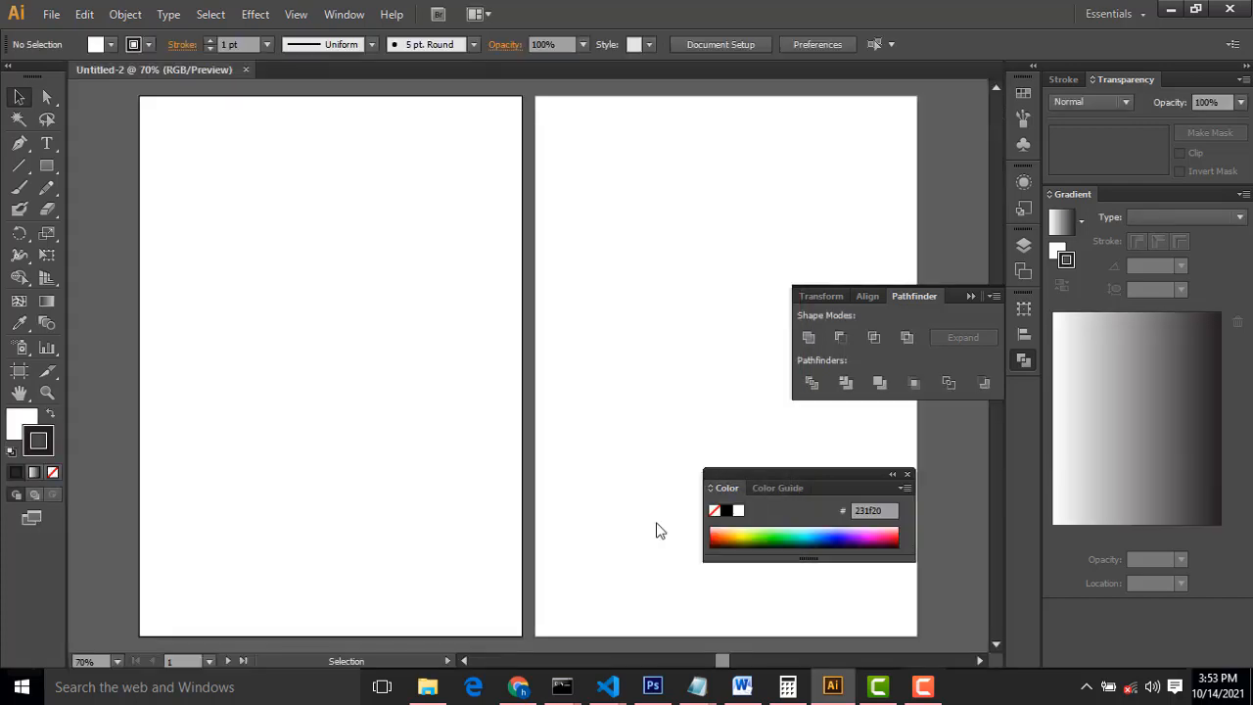
- Place the image 1.jpg from folder 275 and position it on the first artboard
{"action": "left_click", "coordinate": [51, 13]}
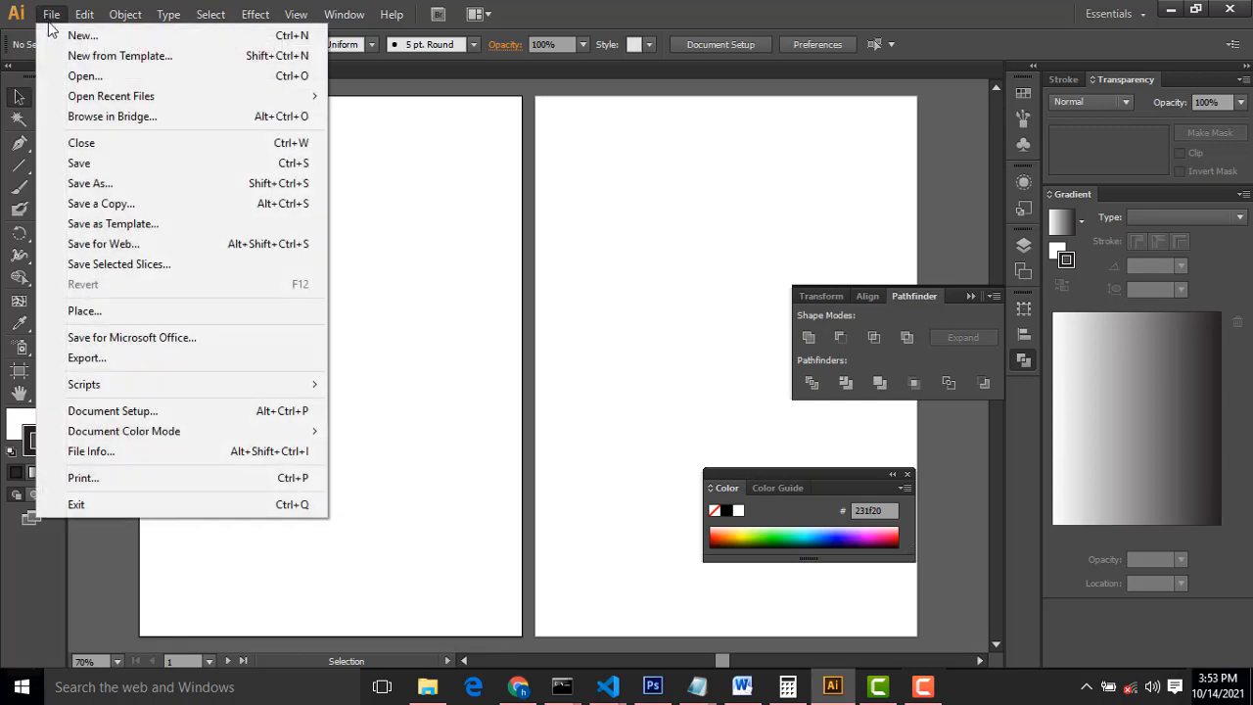
{"action": "left_click", "coordinate": [117, 313]}
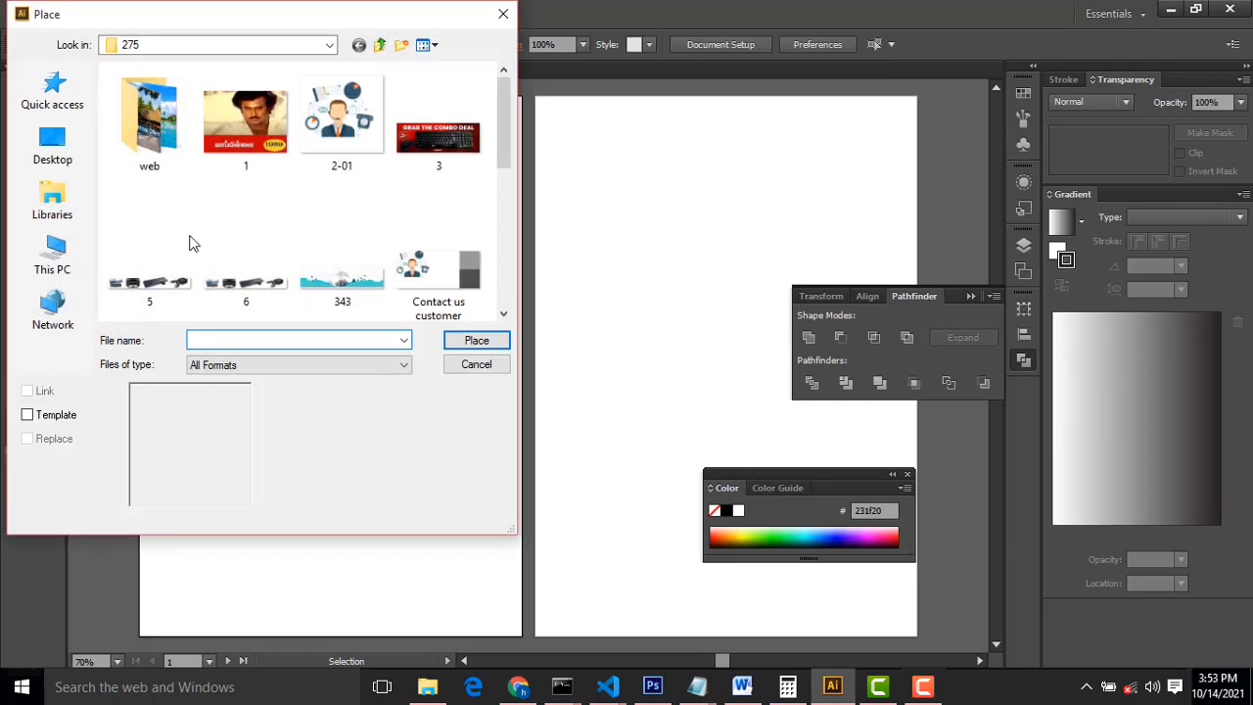
{"action": "left_click_drag", "start_coordinate": [505, 159], "coordinate": [505, 117]}
{"action": "double_click", "coordinate": [145, 111]}
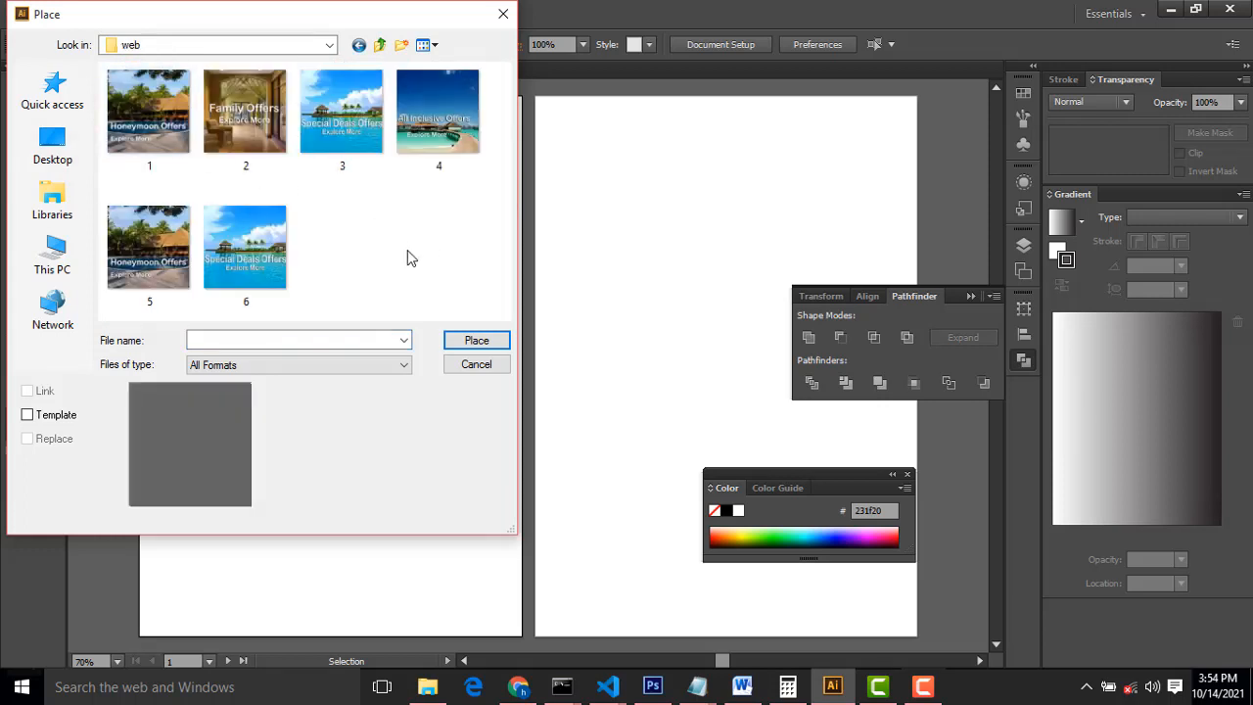
{"action": "left_click", "coordinate": [379, 45]}
{"action": "double_click", "coordinate": [253, 115]}
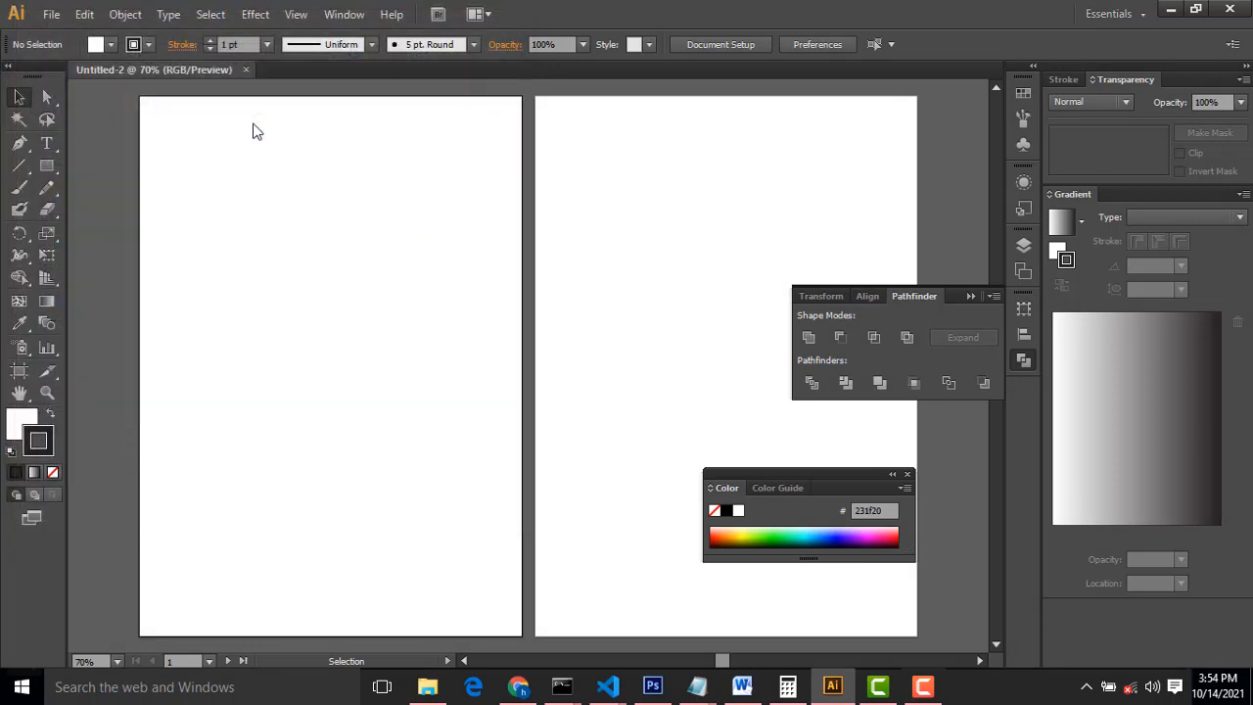
{"action": "left_click_drag", "start_coordinate": [490, 307], "coordinate": [306, 274]}
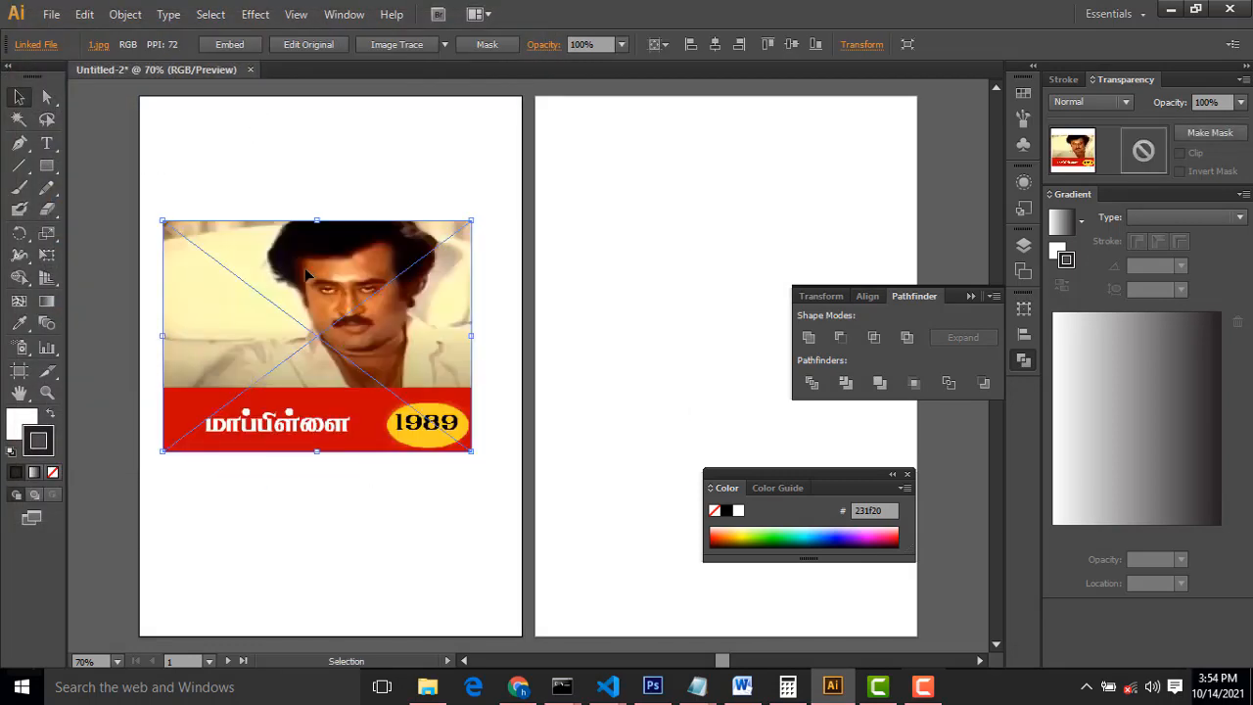
{"action": "right_click", "coordinate": [316, 272]}
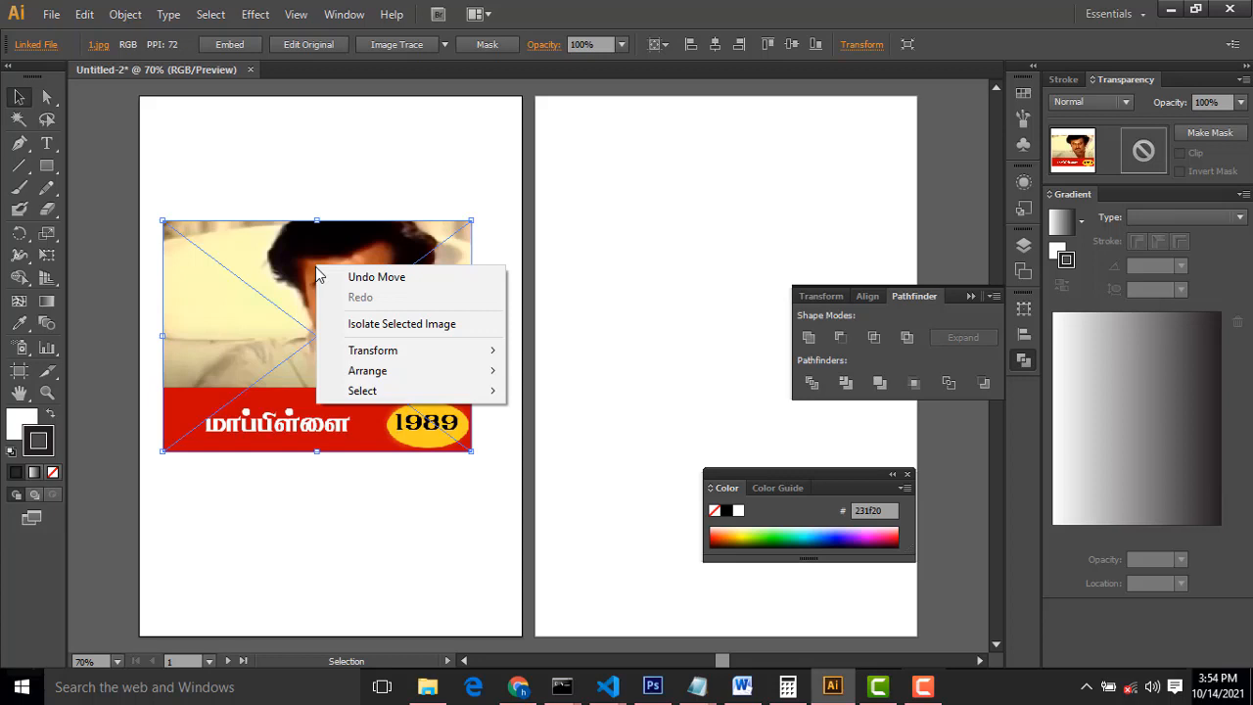
{"action": "left_click", "coordinate": [271, 216]}
{"action": "left_click", "coordinate": [296, 149]}
{"action": "left_click", "coordinate": [327, 284]}
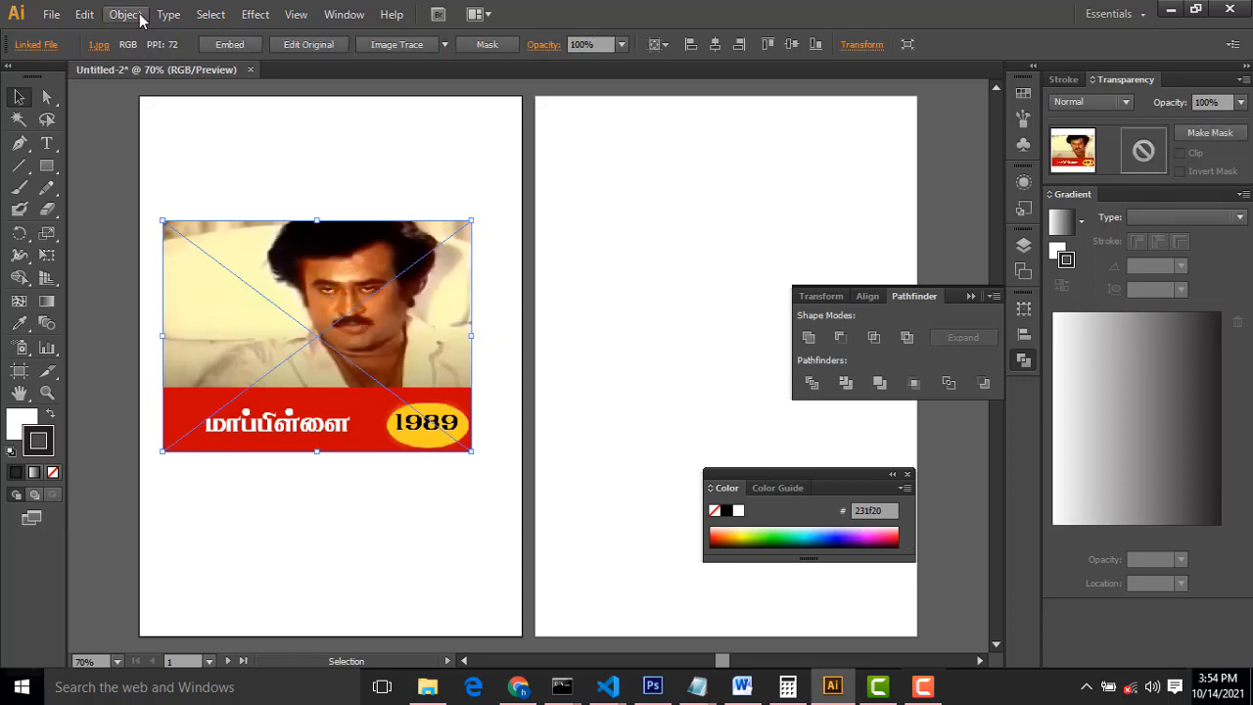
{"action": "right_click", "coordinate": [284, 267]}
{"action": "left_click", "coordinate": [245, 221]}
- Lock the selected portrait image in place on the first artboard
{"action": "left_click", "coordinate": [128, 17]}
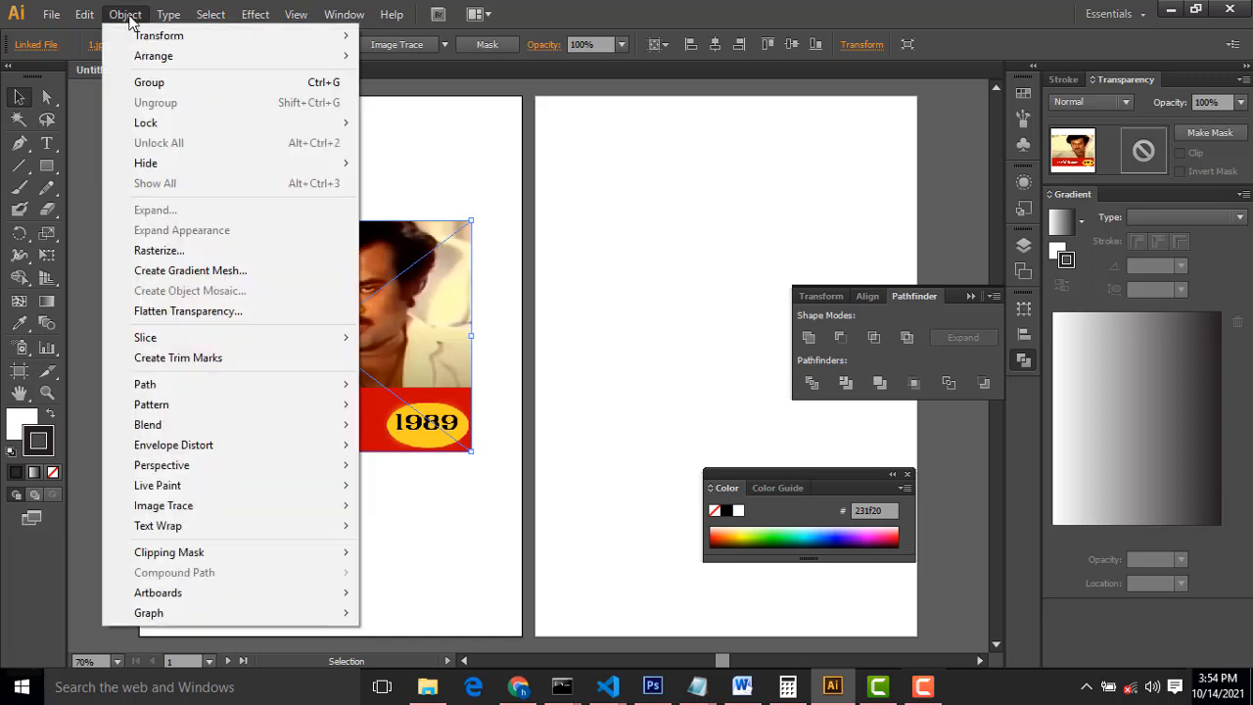
{"action": "mouse_move", "coordinate": [157, 123]}
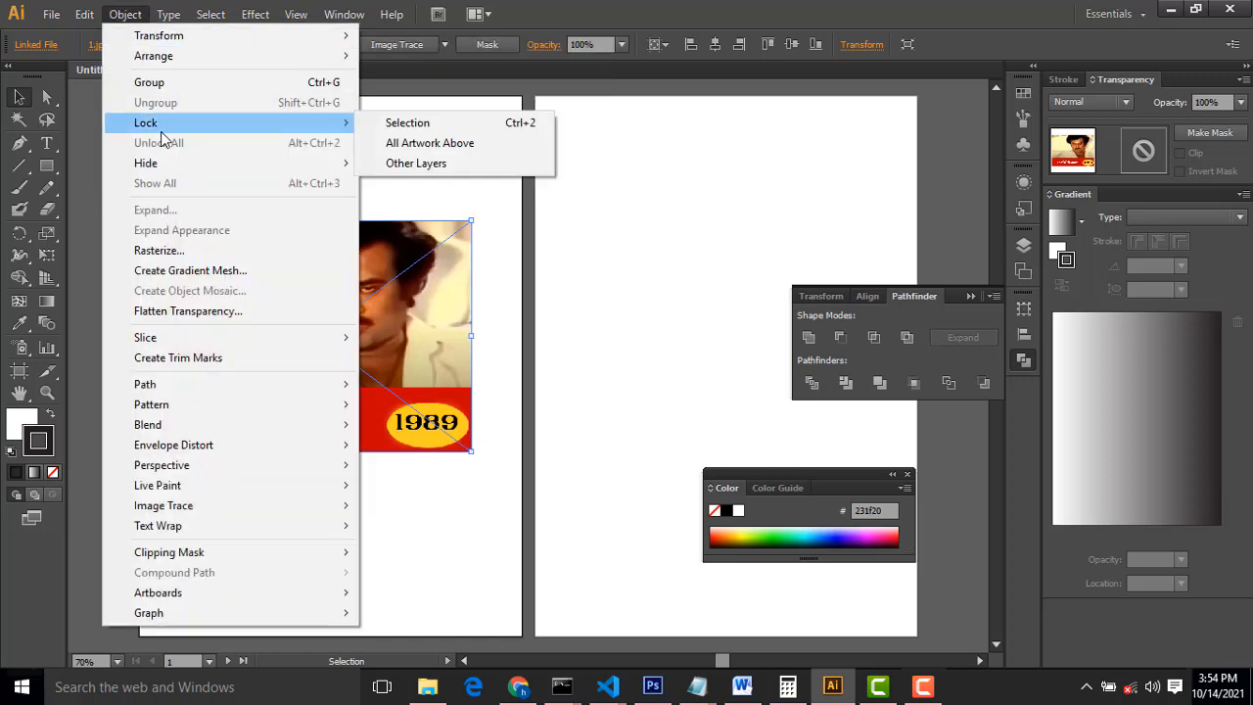
{"action": "left_click", "coordinate": [525, 130]}
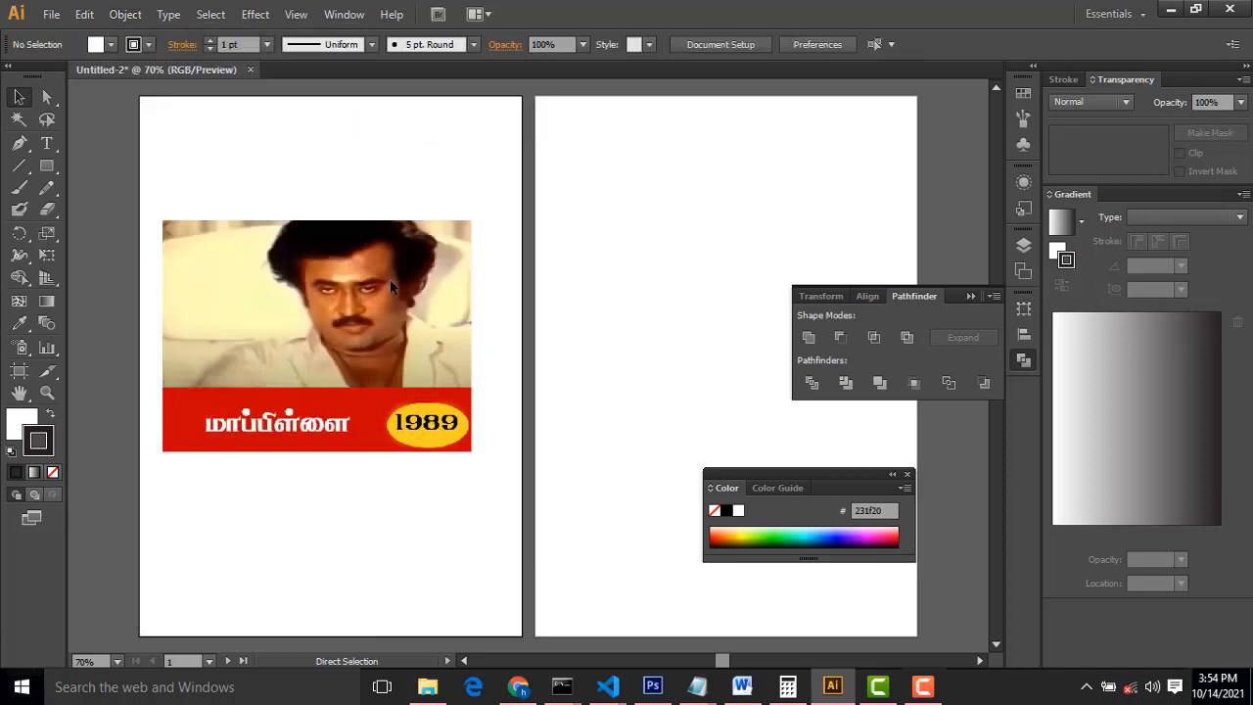
- Start a Pen path where the neck meets the jaw below the ear, with no fill and a 0.1 pt stroke
{"action": "key", "text": "ctrl+plus"}
{"action": "key", "text": "ctrl+plus"}
{"action": "left_click_drag", "start_coordinate": [338, 269], "coordinate": [490, 388]}
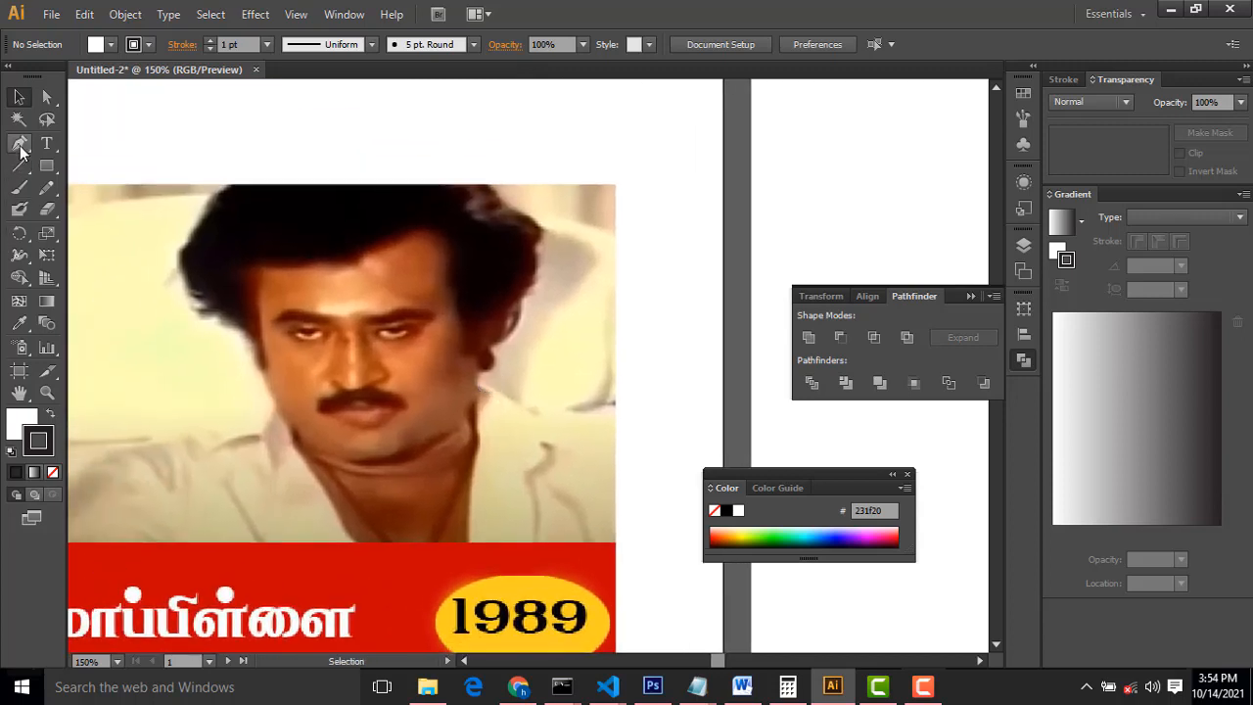
{"action": "left_click", "coordinate": [20, 145]}
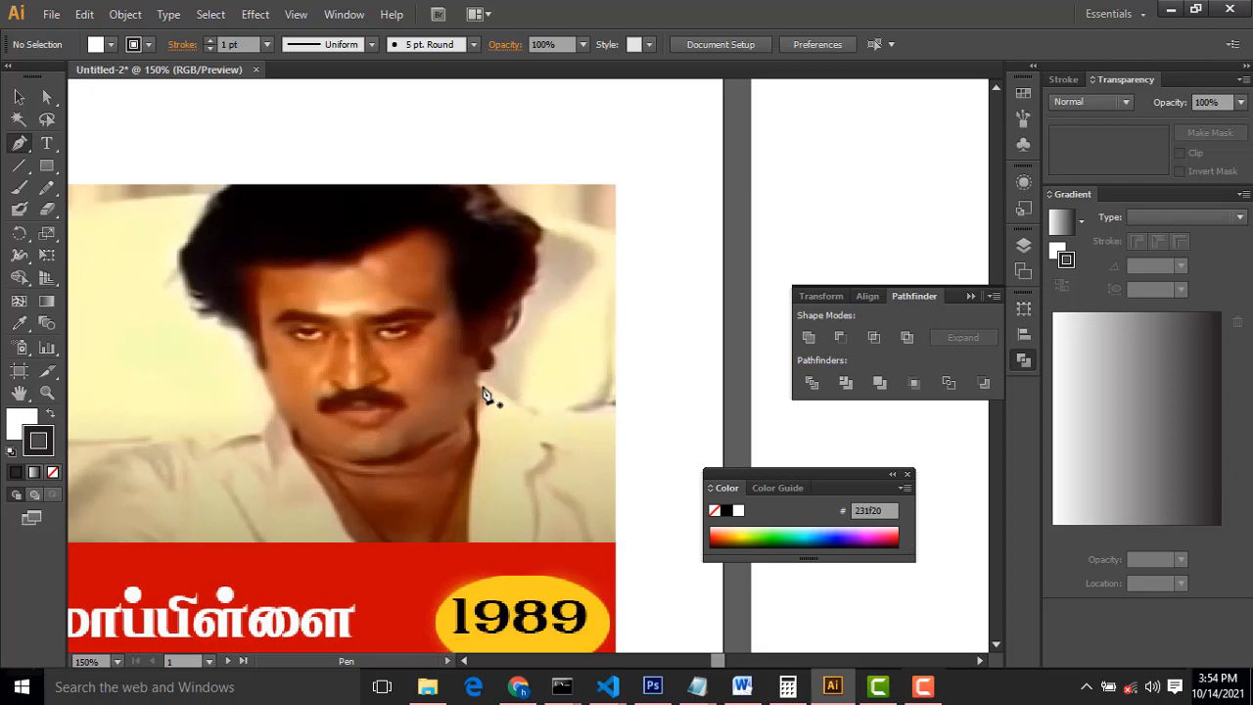
{"action": "left_click_drag", "start_coordinate": [477, 383], "coordinate": [20, 428]}
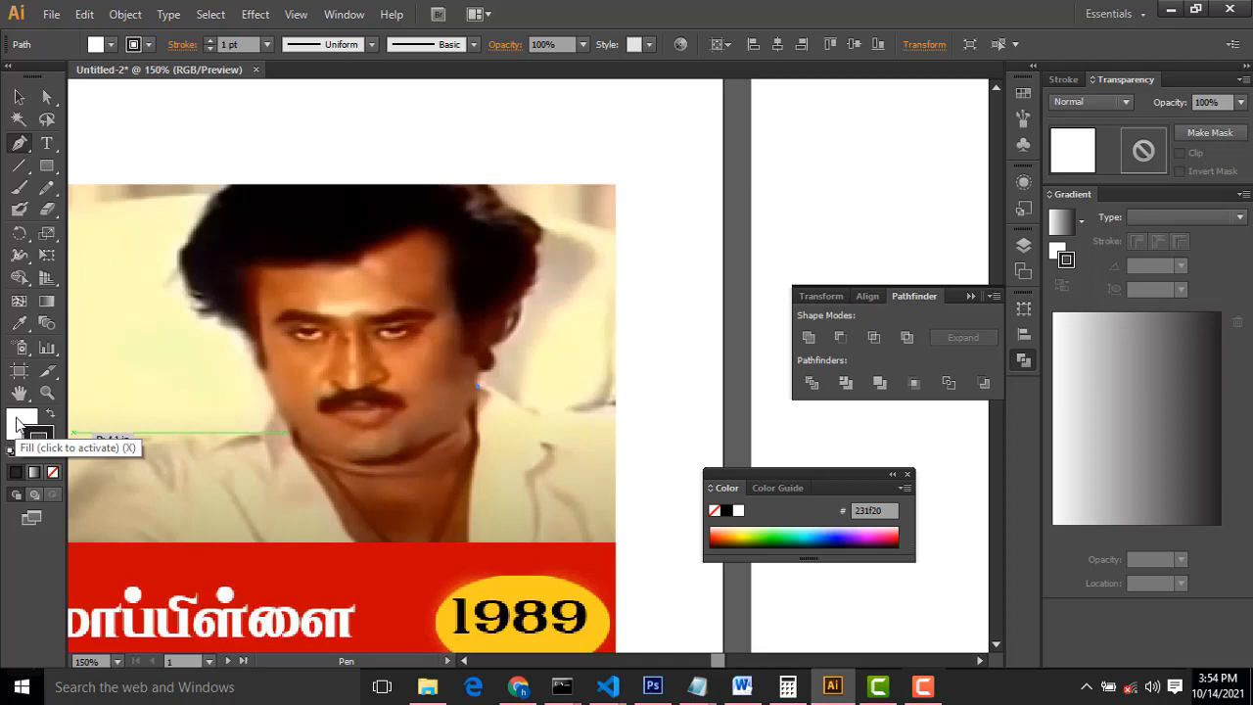
{"action": "left_click", "coordinate": [53, 472]}
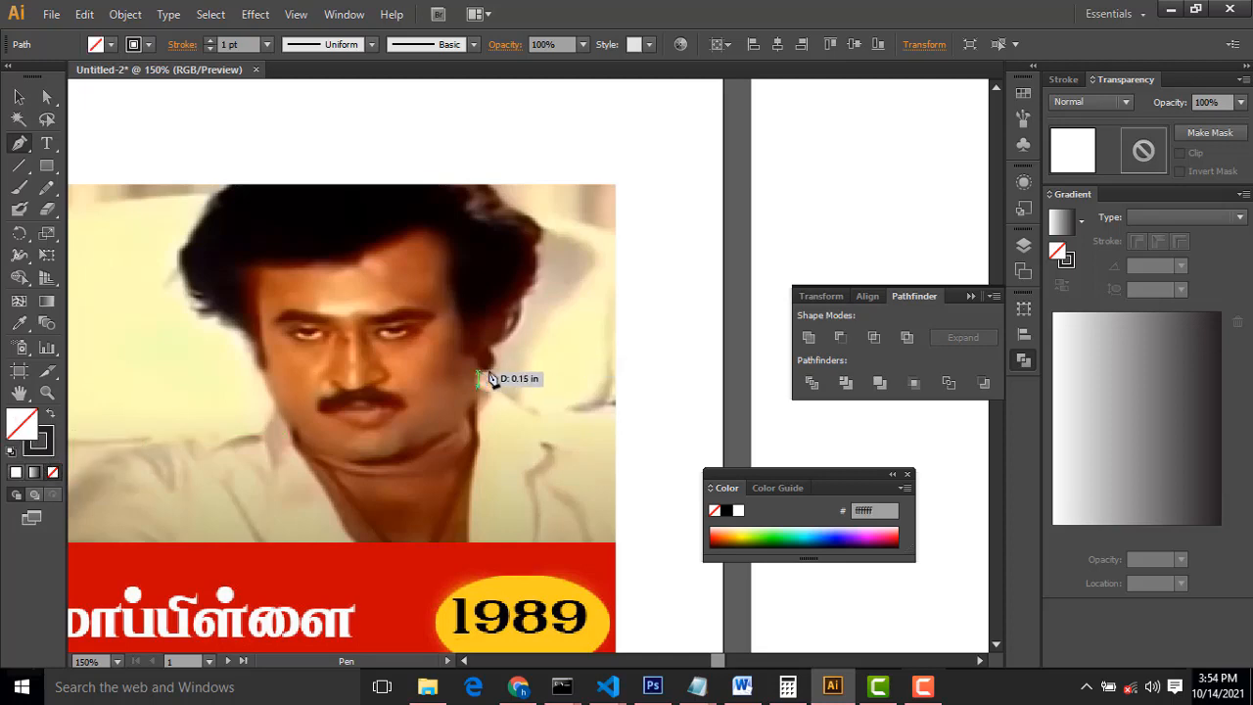
{"action": "left_click", "coordinate": [233, 44]}
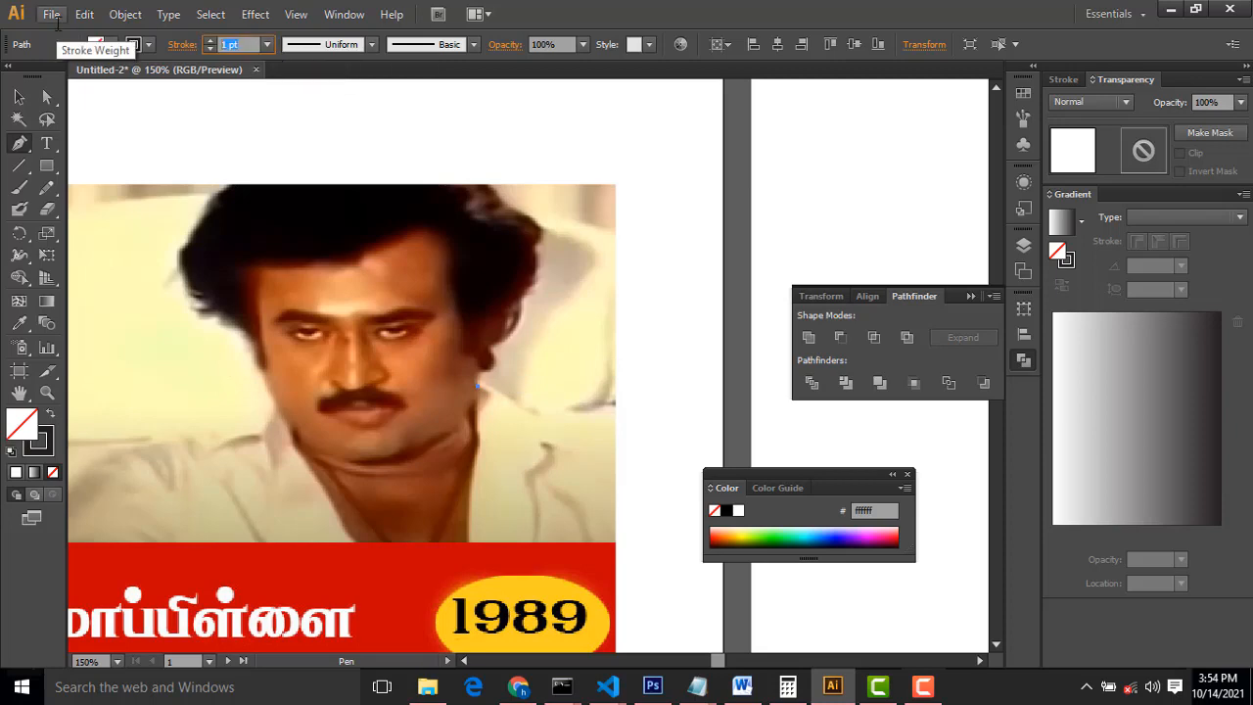
{"action": "key", "text": "Return"}
- Continue the Pen path up along the ear and the outer edge of the hair on the image's right side
{"action": "key", "text": "ctrl+plus"}
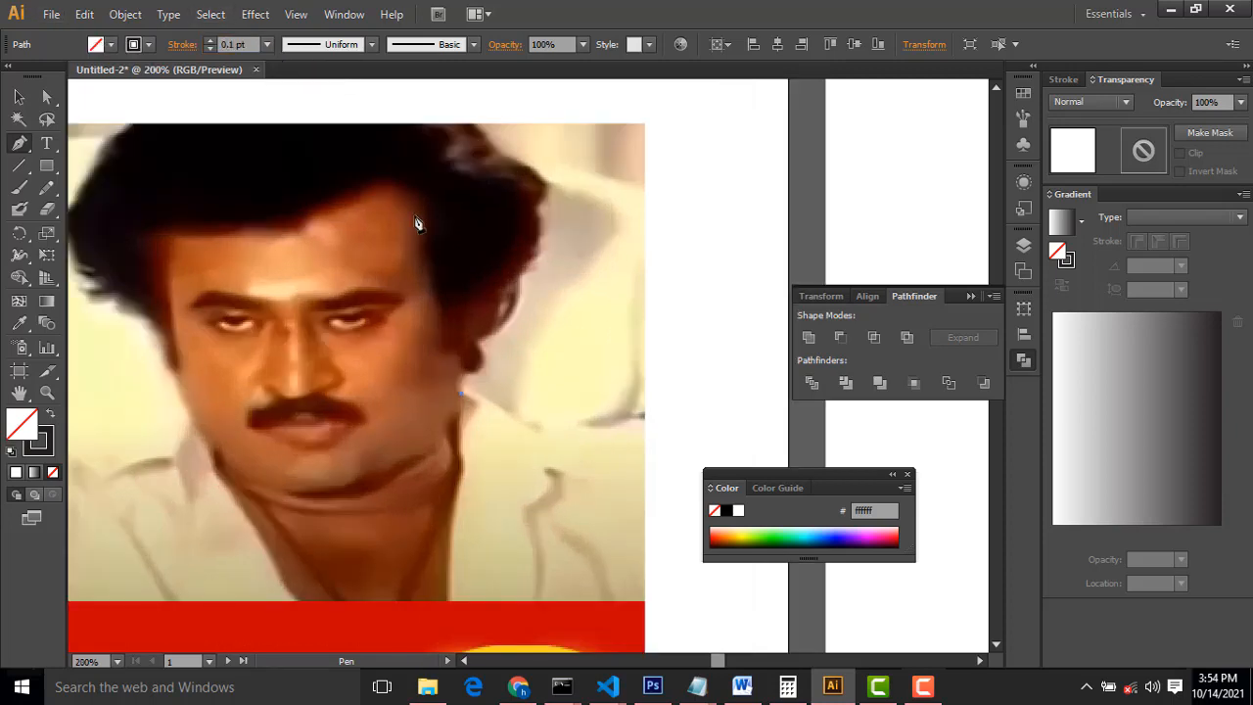
{"action": "left_click_drag", "start_coordinate": [467, 375], "coordinate": [482, 375]}
{"action": "left_click", "coordinate": [481, 366]}
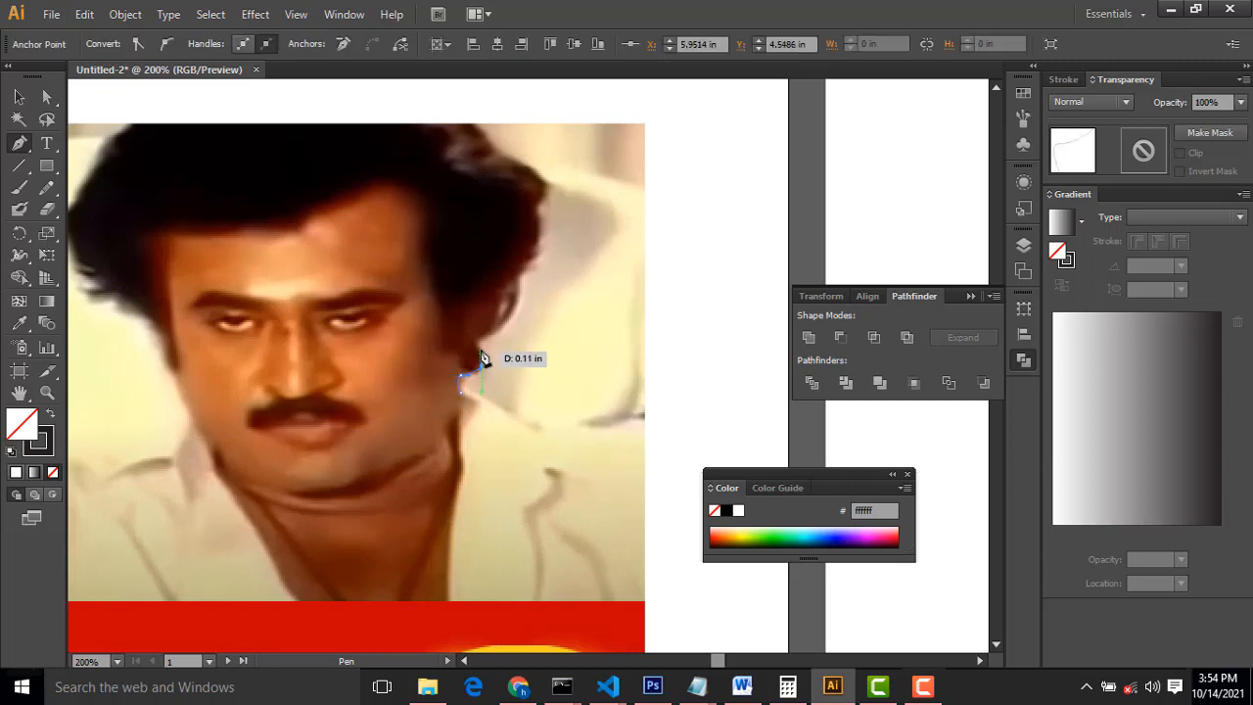
{"action": "left_click", "coordinate": [481, 345]}
{"action": "left_click_drag", "start_coordinate": [498, 327], "coordinate": [510, 319]}
{"action": "left_click", "coordinate": [520, 283]}
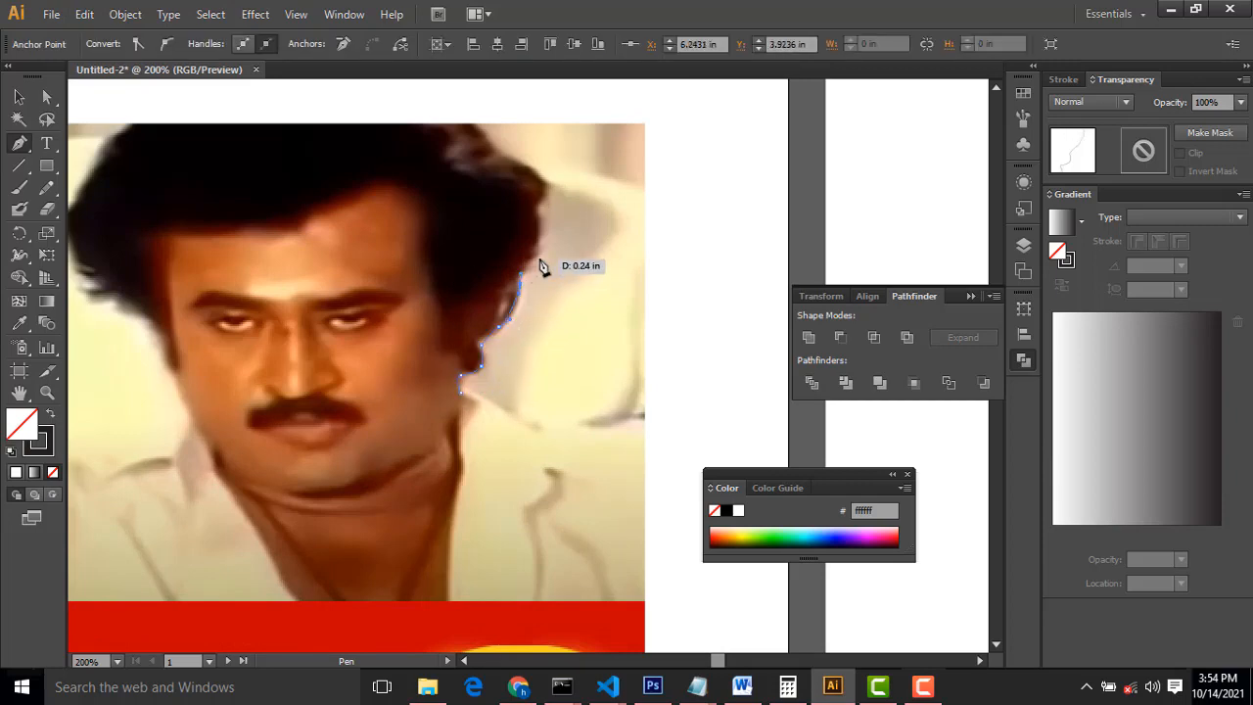
{"action": "mouse_move", "coordinate": [542, 208]}
{"action": "left_mouse_down"}
{"action": "mouse_move", "coordinate": [550, 178]}
{"action": "mouse_move", "coordinate": [447, 117]}
{"action": "mouse_move", "coordinate": [318, 98]}
{"action": "left_mouse_up"}
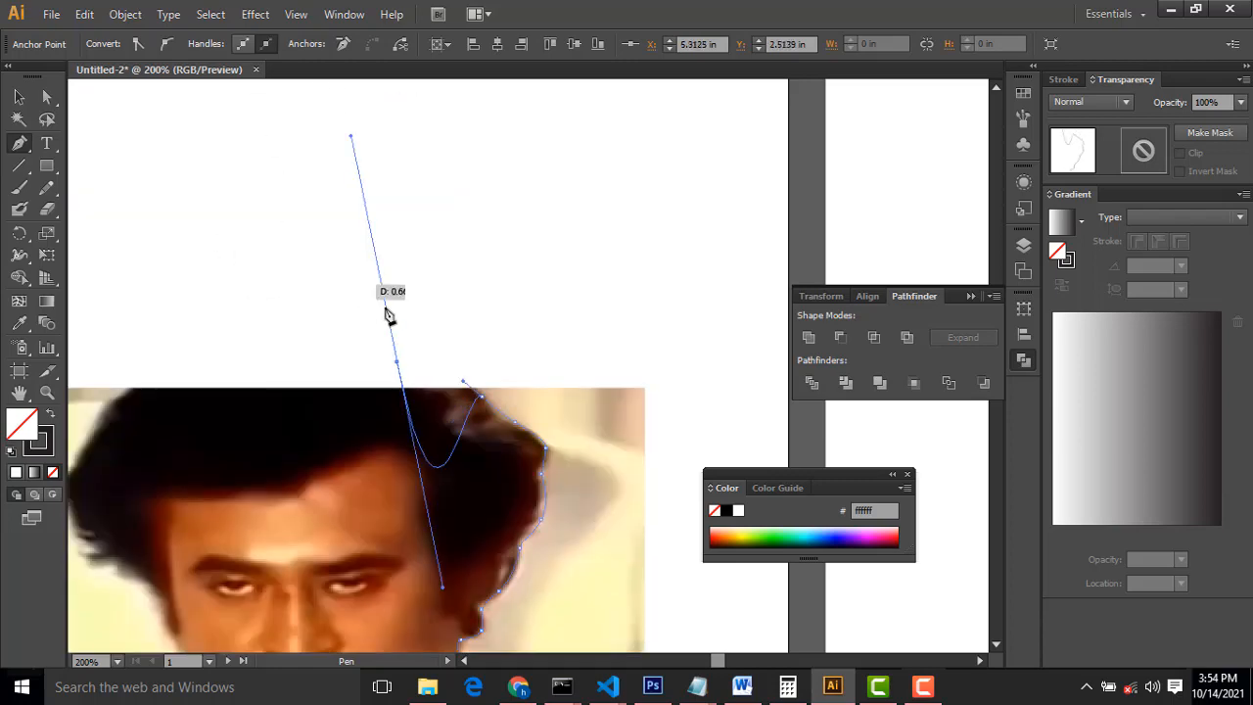
- Extend the Pen path in an arc above the cropped hair and down the hair's outer edge on the image's left side
{"action": "left_click_drag", "start_coordinate": [492, 266], "coordinate": [623, 105]}
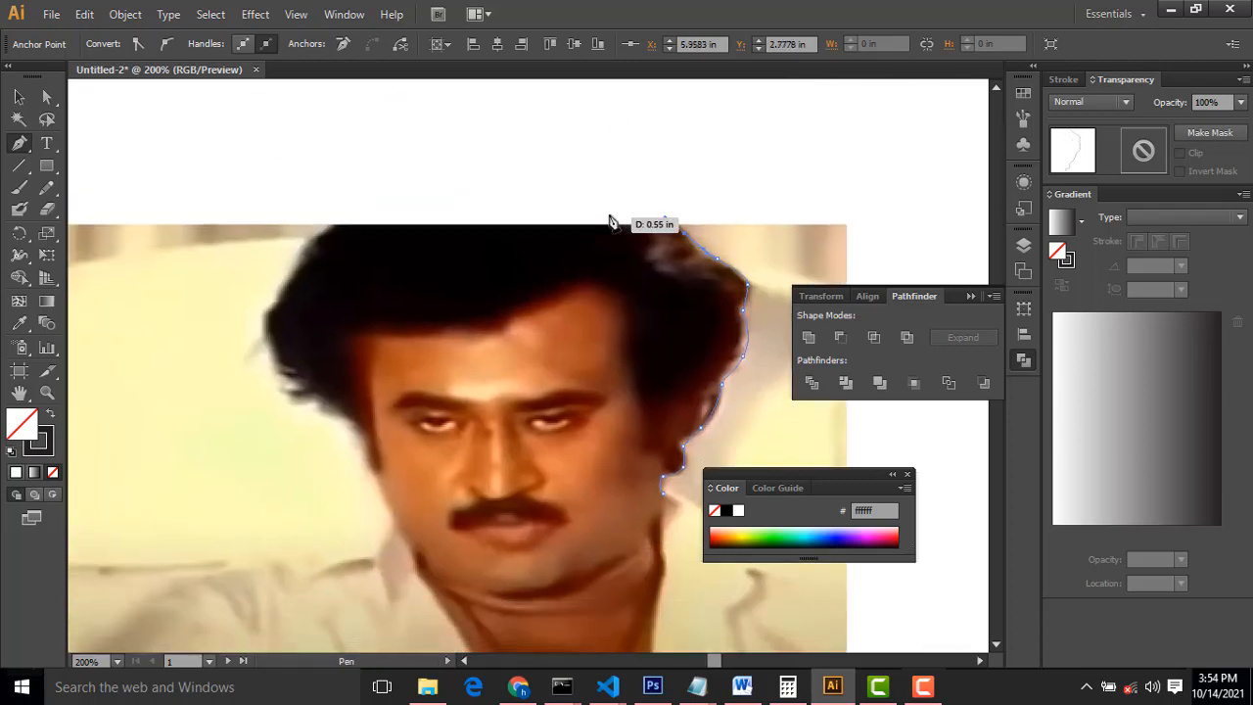
{"action": "left_click_drag", "start_coordinate": [555, 169], "coordinate": [524, 169]}
{"action": "left_click_drag", "start_coordinate": [395, 175], "coordinate": [358, 190]}
{"action": "left_click", "coordinate": [333, 218]}
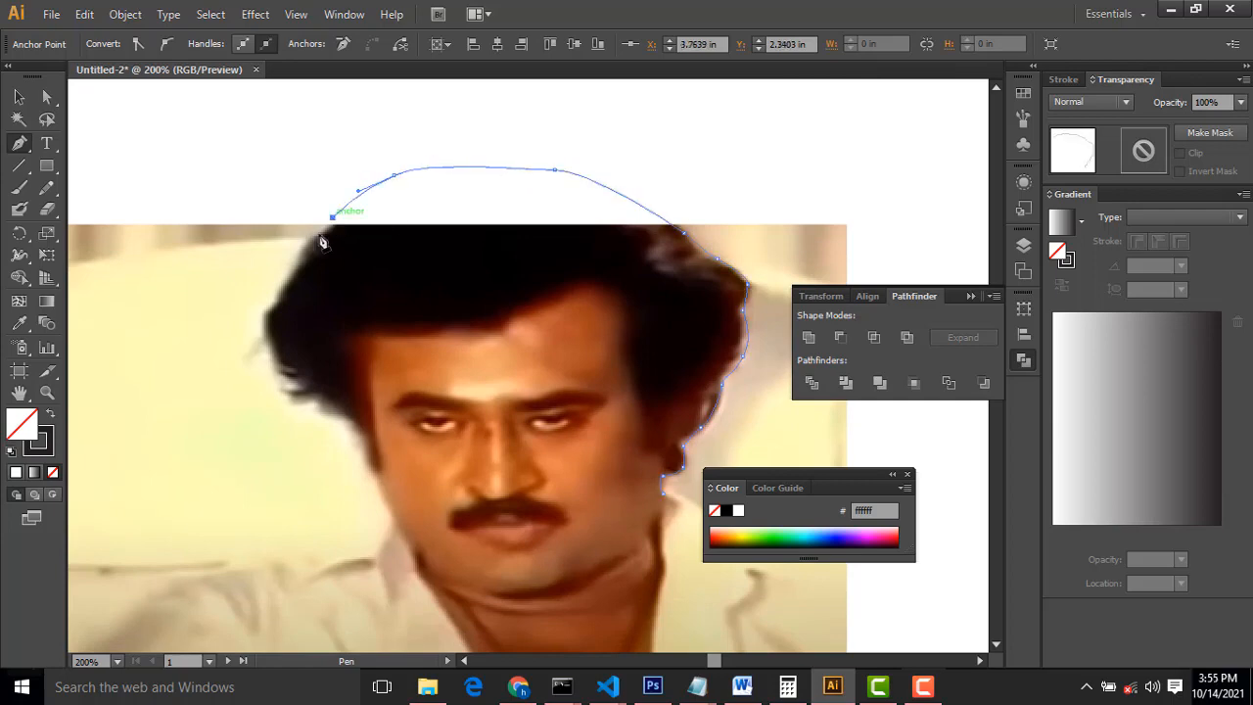
{"action": "left_click", "coordinate": [315, 237]}
{"action": "left_click", "coordinate": [294, 264]}
{"action": "left_click", "coordinate": [277, 298]}
{"action": "left_click_drag", "start_coordinate": [262, 322], "coordinate": [347, 417]}
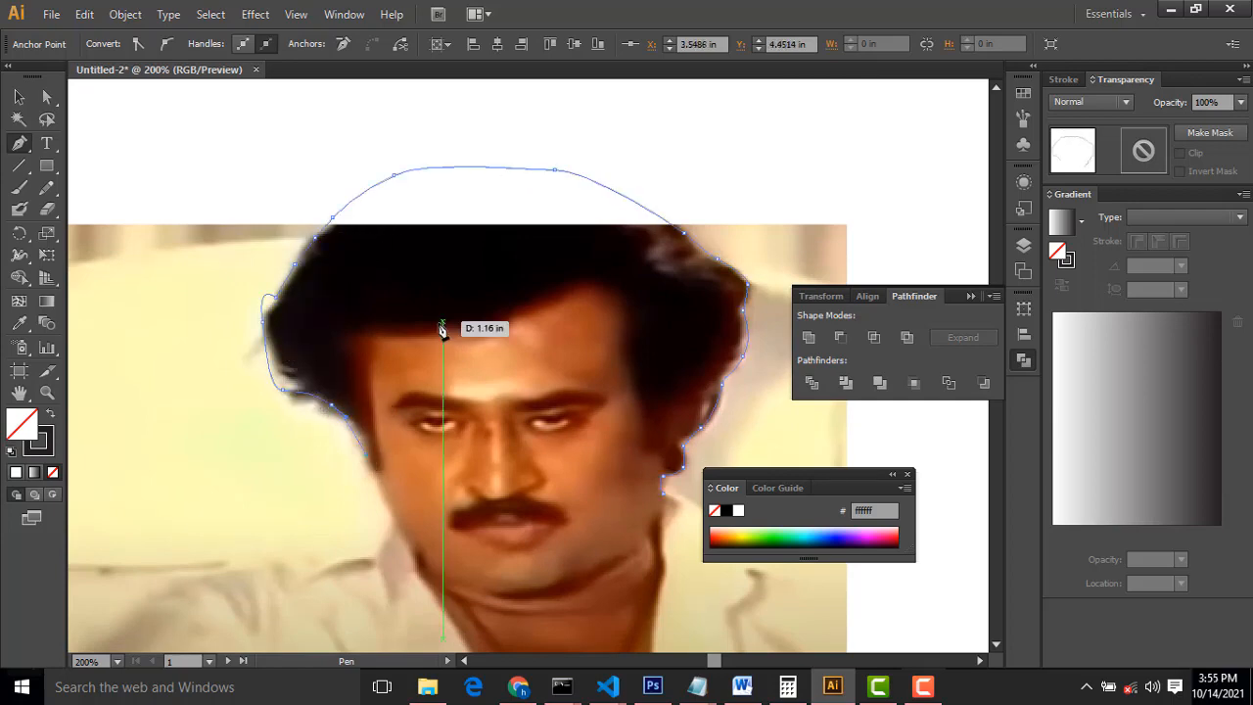
- Trace the Pen path down the cheek and along the jawline, closing the head outline at its starting point
{"action": "scroll", "coordinate": [447, 330], "scroll_direction": "down", "scroll_amount": 1}
{"action": "scroll", "coordinate": [462, 405], "scroll_direction": "down", "scroll_amount": 1}
{"action": "left_click_drag", "start_coordinate": [421, 482], "coordinate": [425, 489]}
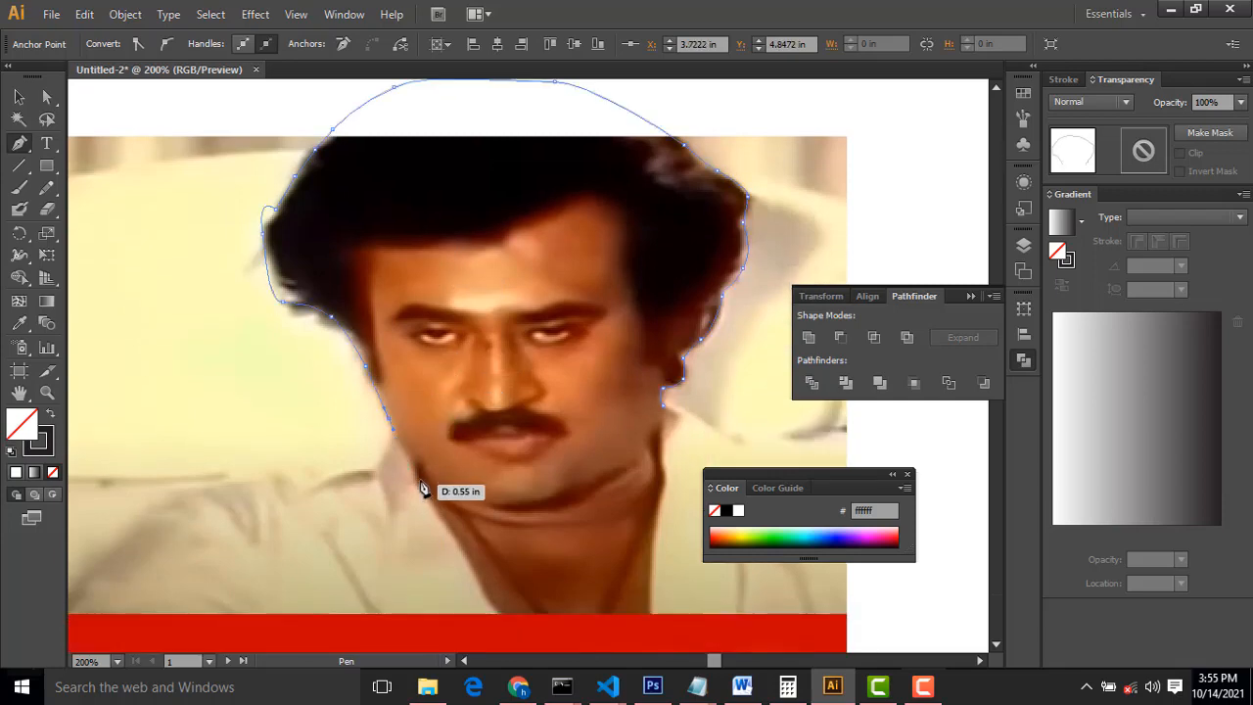
{"action": "left_click_drag", "start_coordinate": [497, 506], "coordinate": [618, 474]}
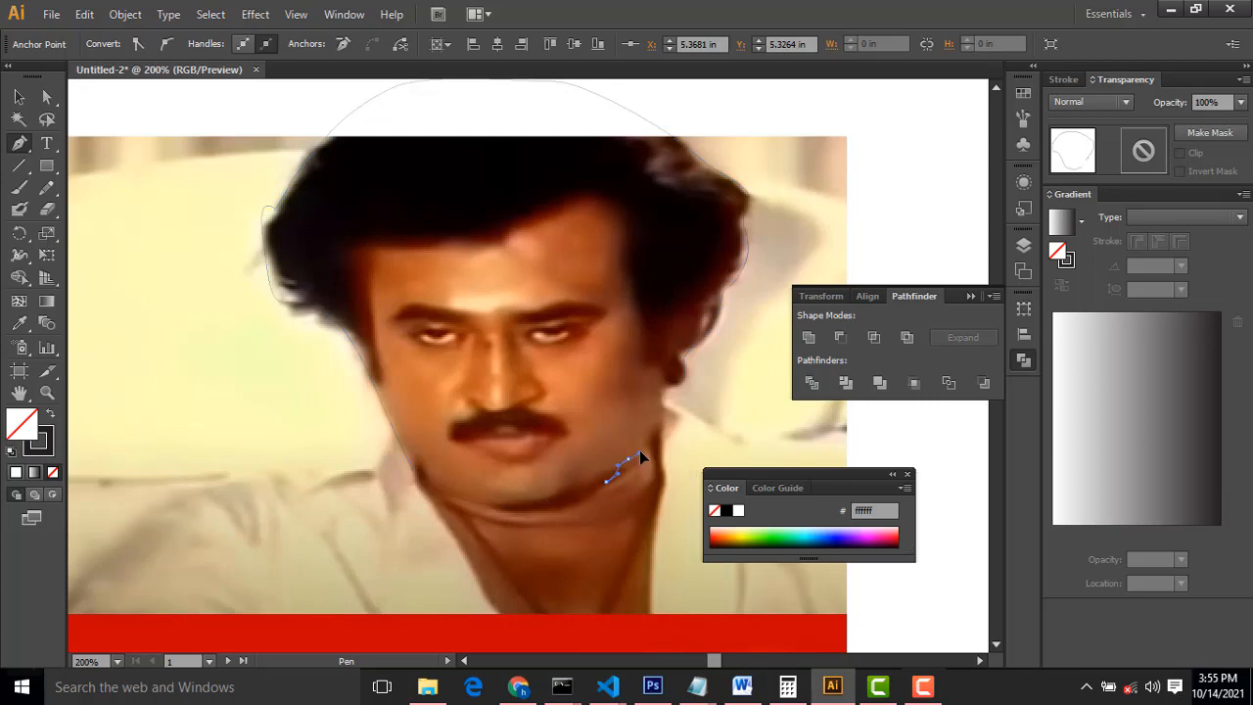
{"action": "left_click", "coordinate": [650, 439]}
{"action": "left_click", "coordinate": [664, 407]}
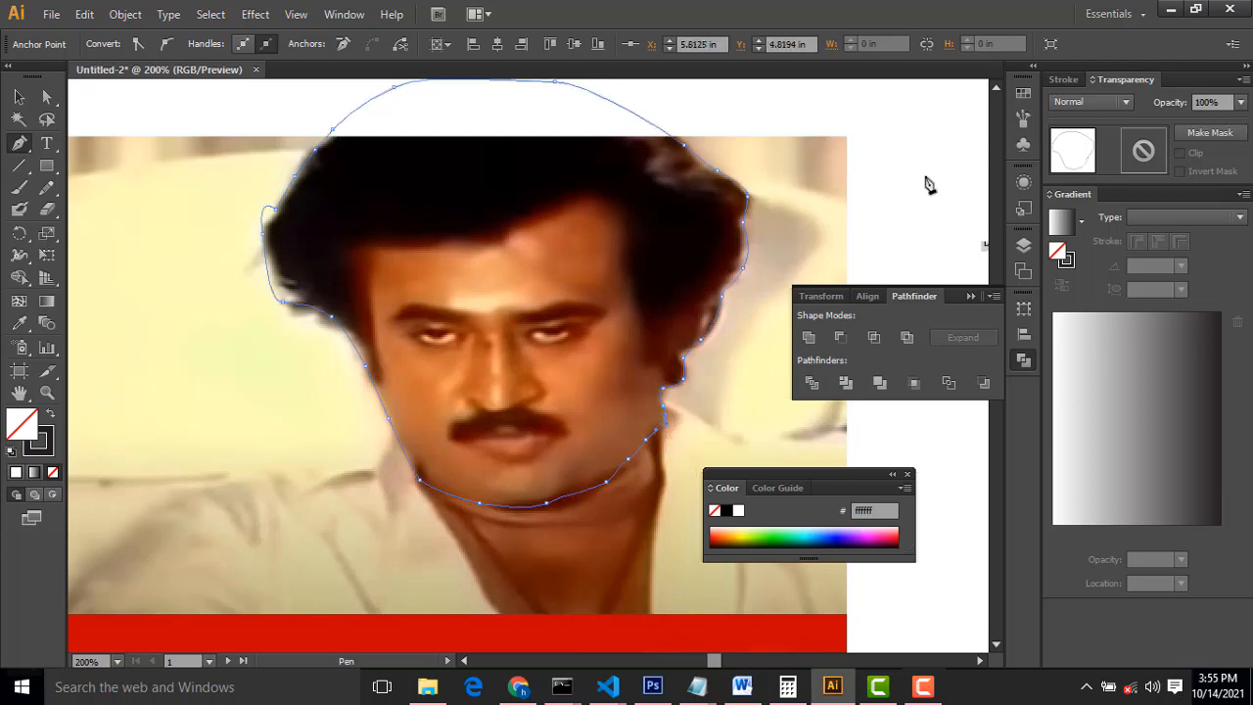
- Try to fill the head outline with near-black, and clear its fill again
{"action": "scroll", "coordinate": [594, 300], "scroll_direction": "up", "scroll_amount": 3}
{"action": "scroll", "coordinate": [441, 287], "scroll_direction": "right", "scroll_amount": 3}
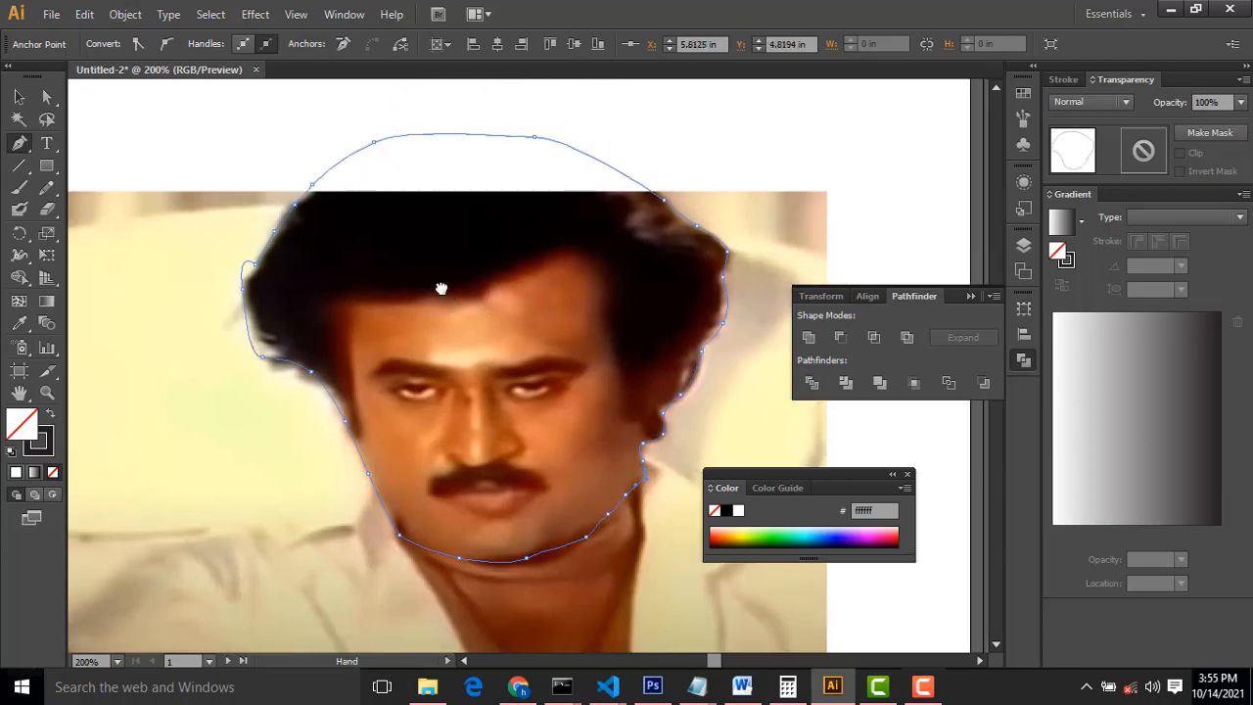
{"action": "double_click", "coordinate": [38, 442]}
{"action": "mouse_move", "coordinate": [303, 299]}
{"action": "left_mouse_down"}
{"action": "mouse_move", "coordinate": [324, 333]}
{"action": "mouse_move", "coordinate": [353, 347]}
{"action": "left_mouse_up"}
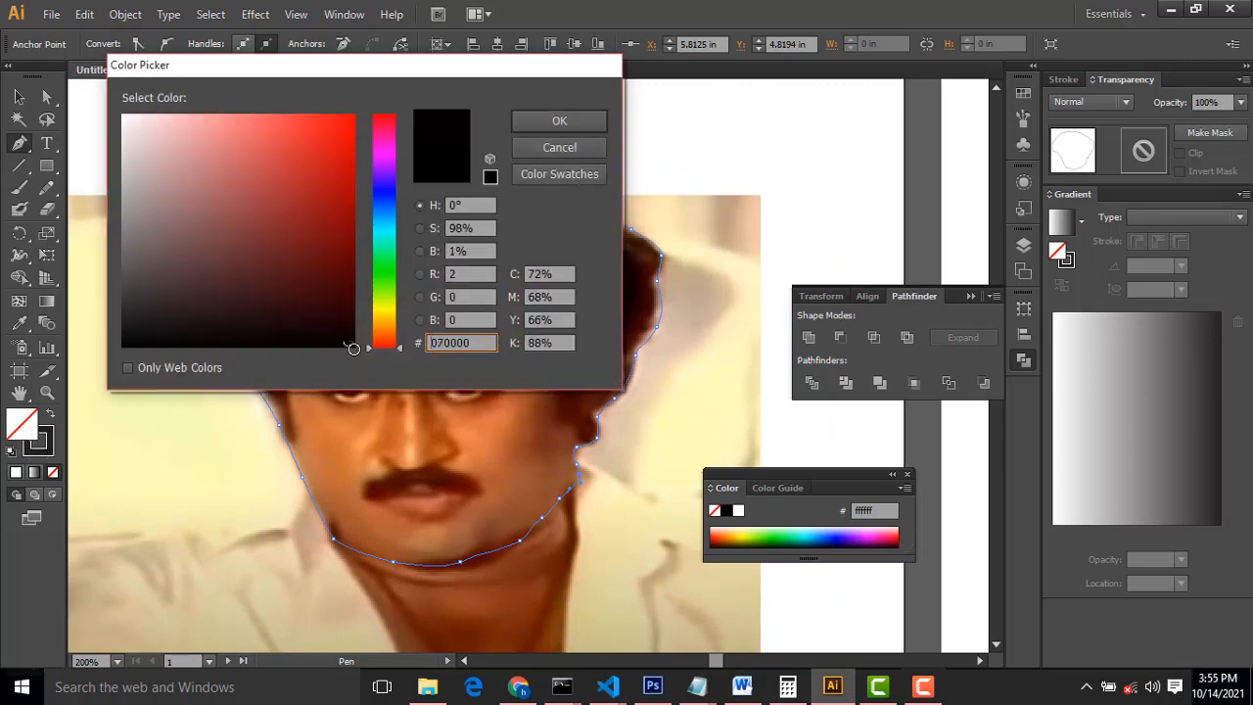
{"action": "left_click", "coordinate": [559, 120]}
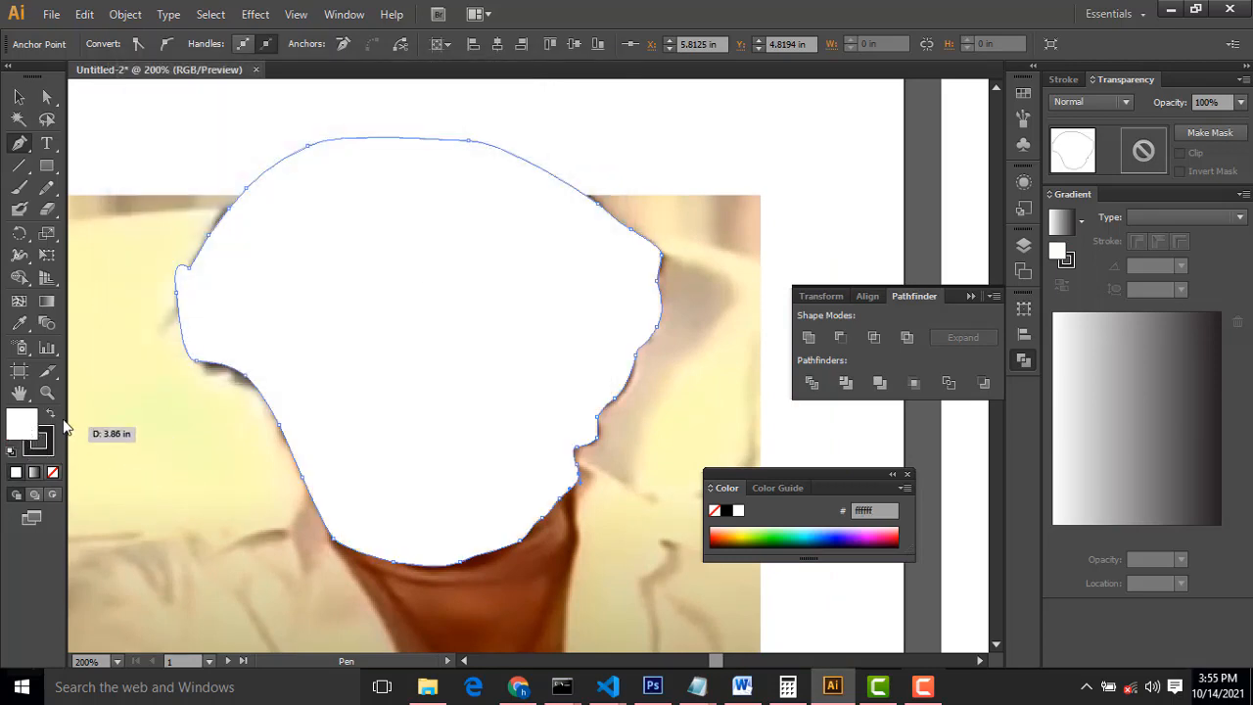
{"action": "key", "text": "slash"}
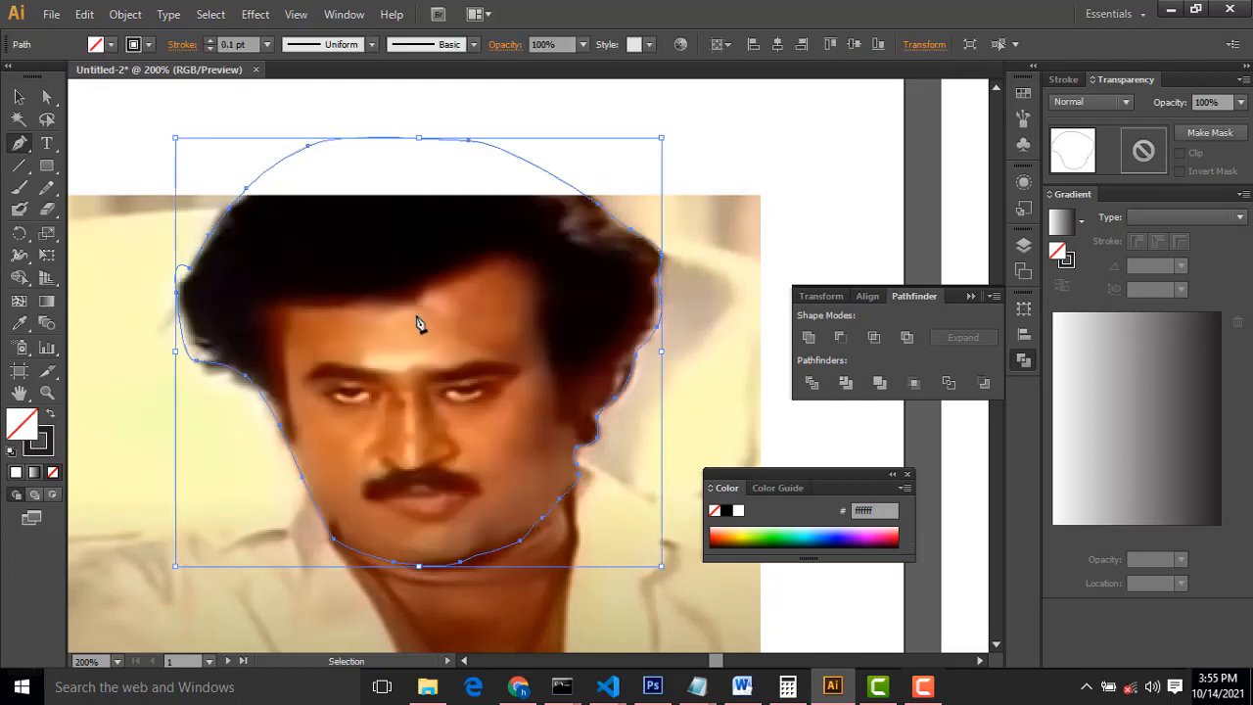
- Cut the head outline from the photo artboard and paste it in place on the second artboard
{"action": "left_click", "coordinate": [19, 99]}
{"action": "key", "text": "ctrl+minus"}
{"action": "key", "text": "ctrl+minus"}
{"action": "key", "text": "ctrl+minus"}
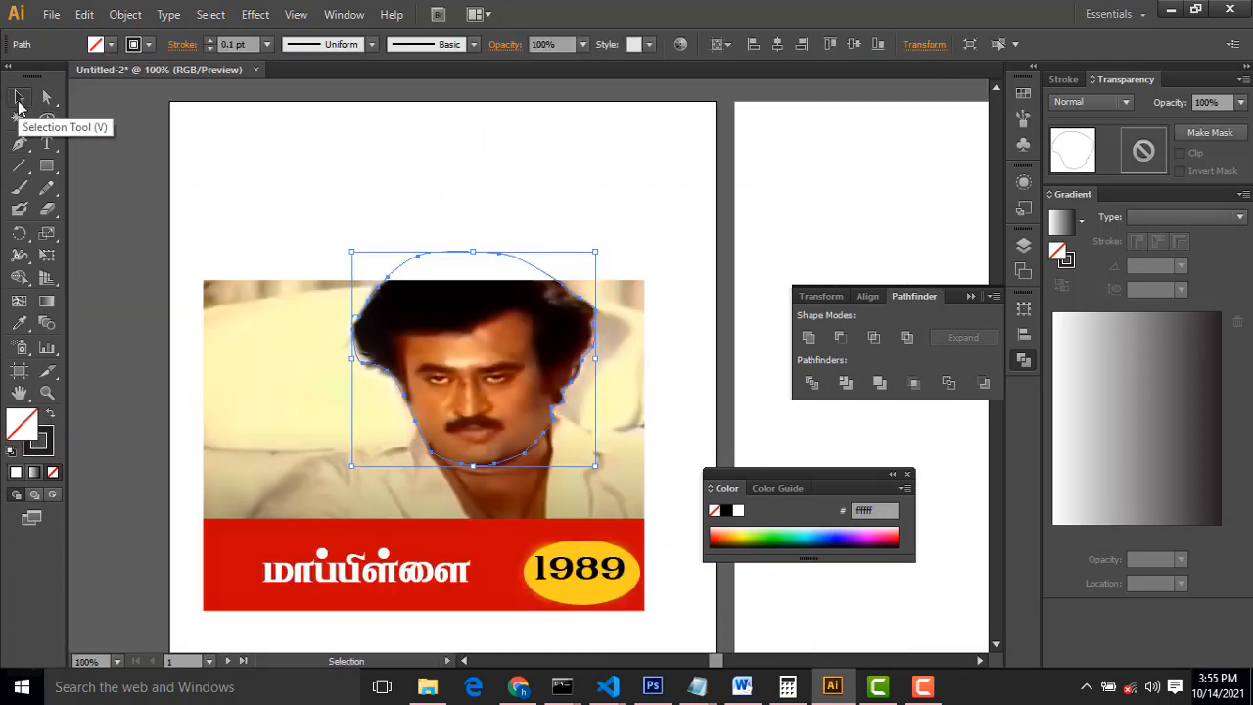
{"action": "left_click_drag", "start_coordinate": [522, 348], "coordinate": [314, 284]}
{"action": "key", "text": "ctrl+shift+a"}
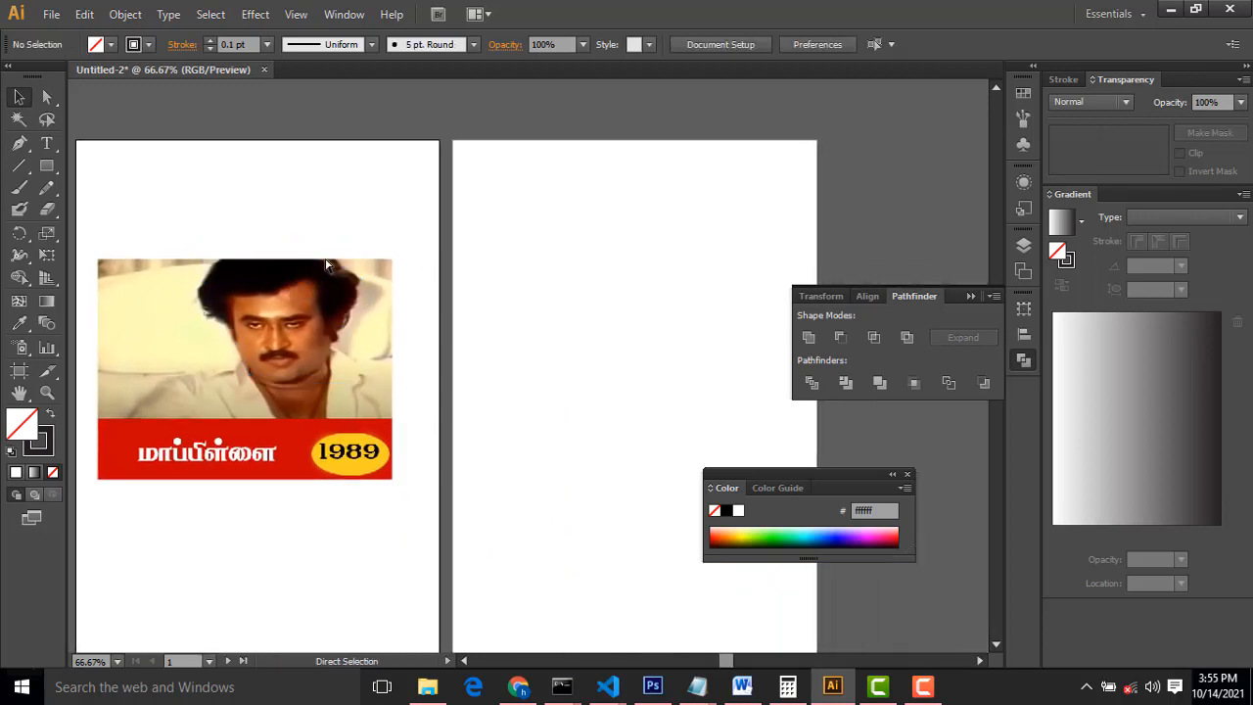
{"action": "left_click", "coordinate": [594, 304]}
{"action": "left_click", "coordinate": [576, 314]}
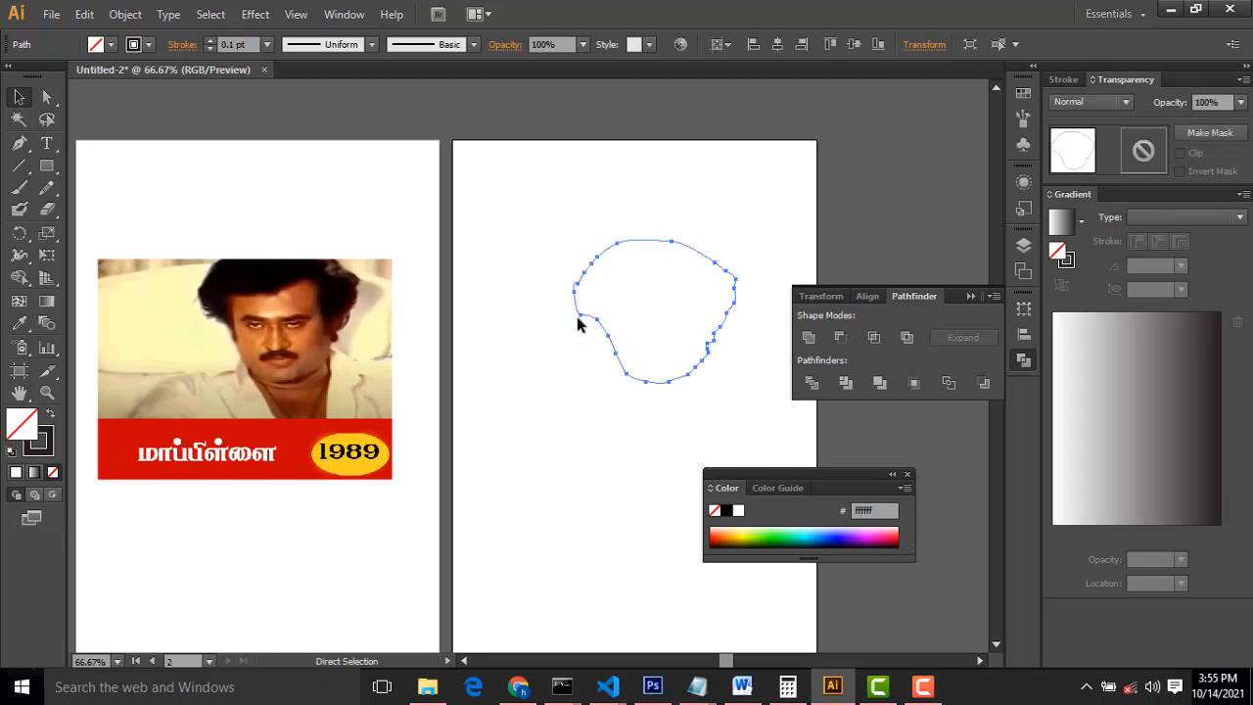
- Move the head outline back in place onto the first artboard and return it in place to the second artboard
{"action": "key", "text": "ctrl+x"}
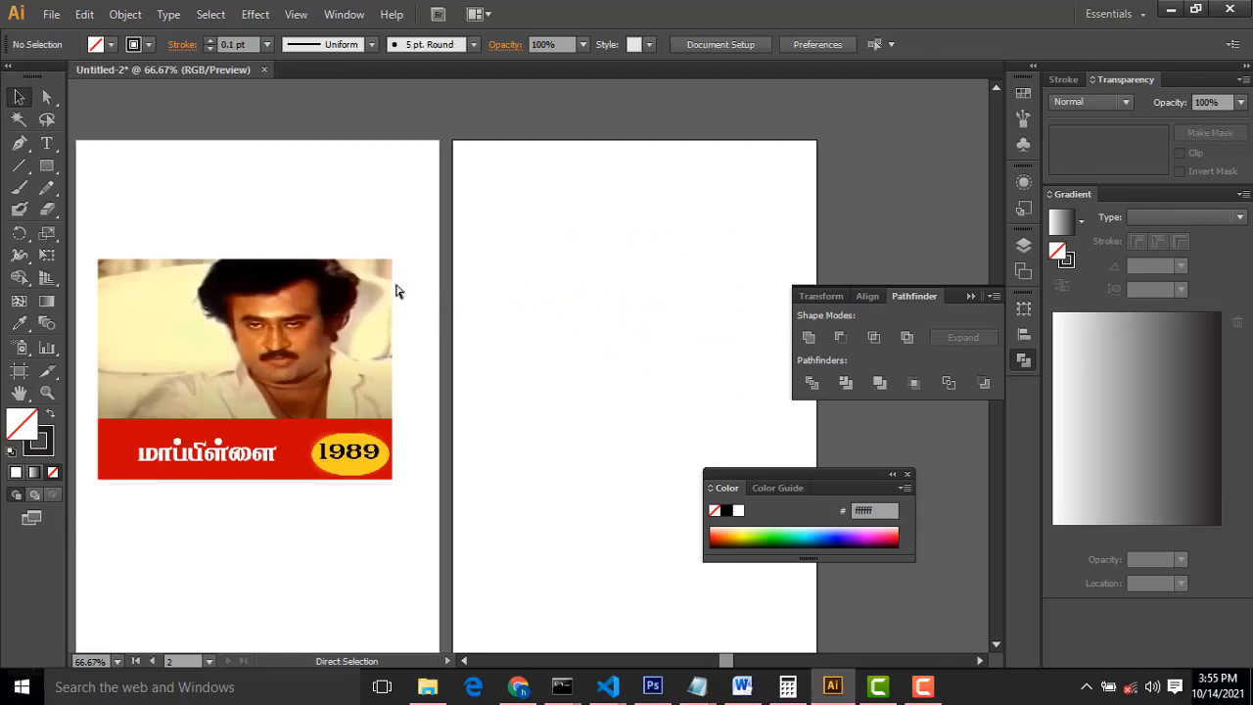
{"action": "left_click", "coordinate": [384, 249]}
{"action": "key", "text": "ctrl+shift+v"}
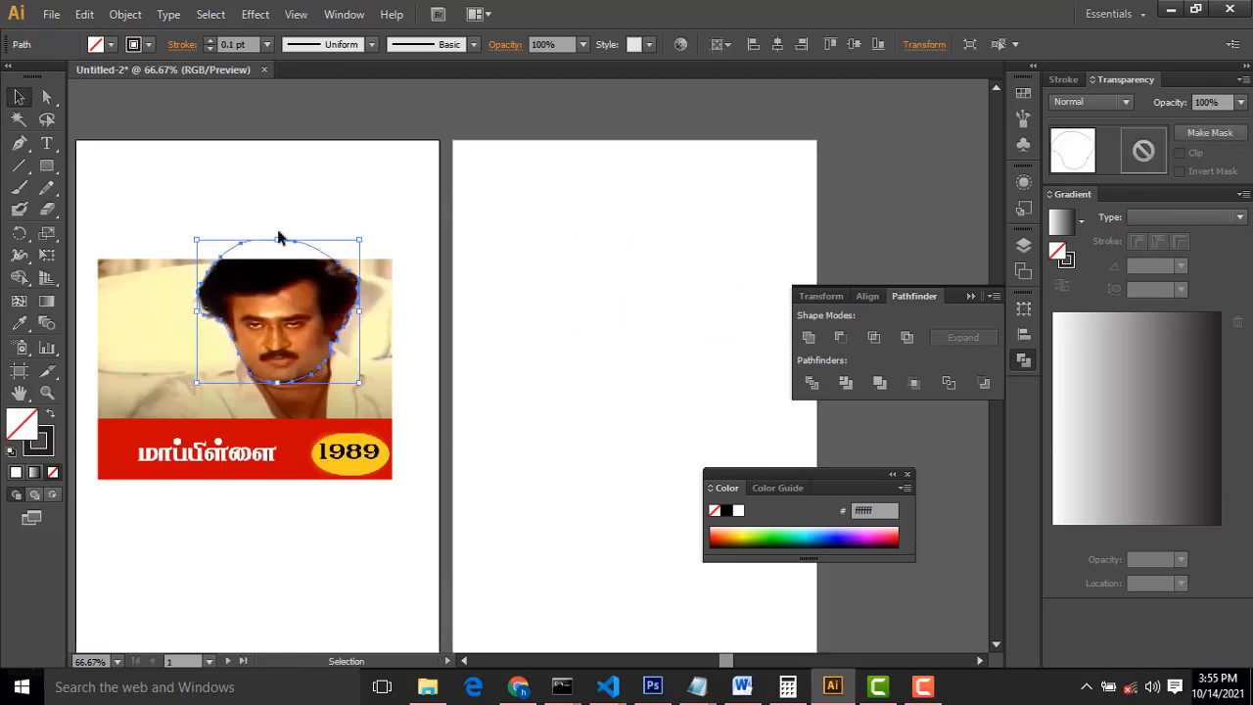
{"action": "left_click", "coordinate": [188, 177]}
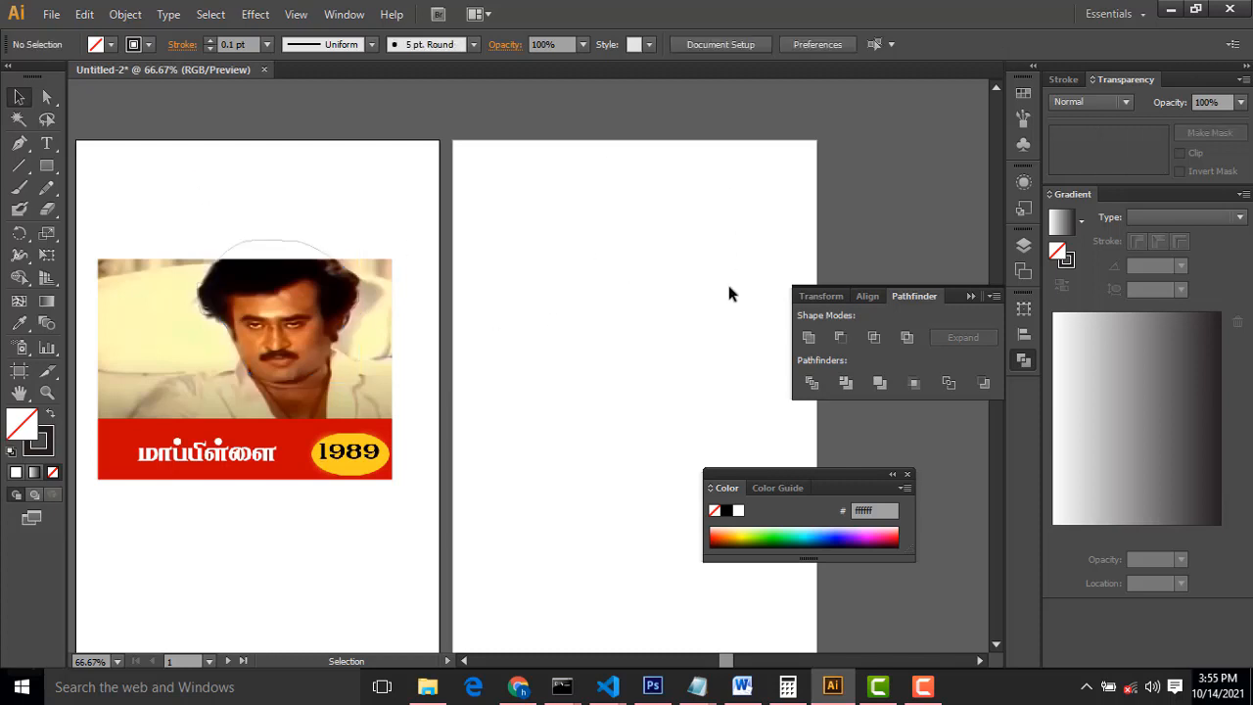
{"action": "left_click_drag", "start_coordinate": [161, 202], "coordinate": [415, 434]}
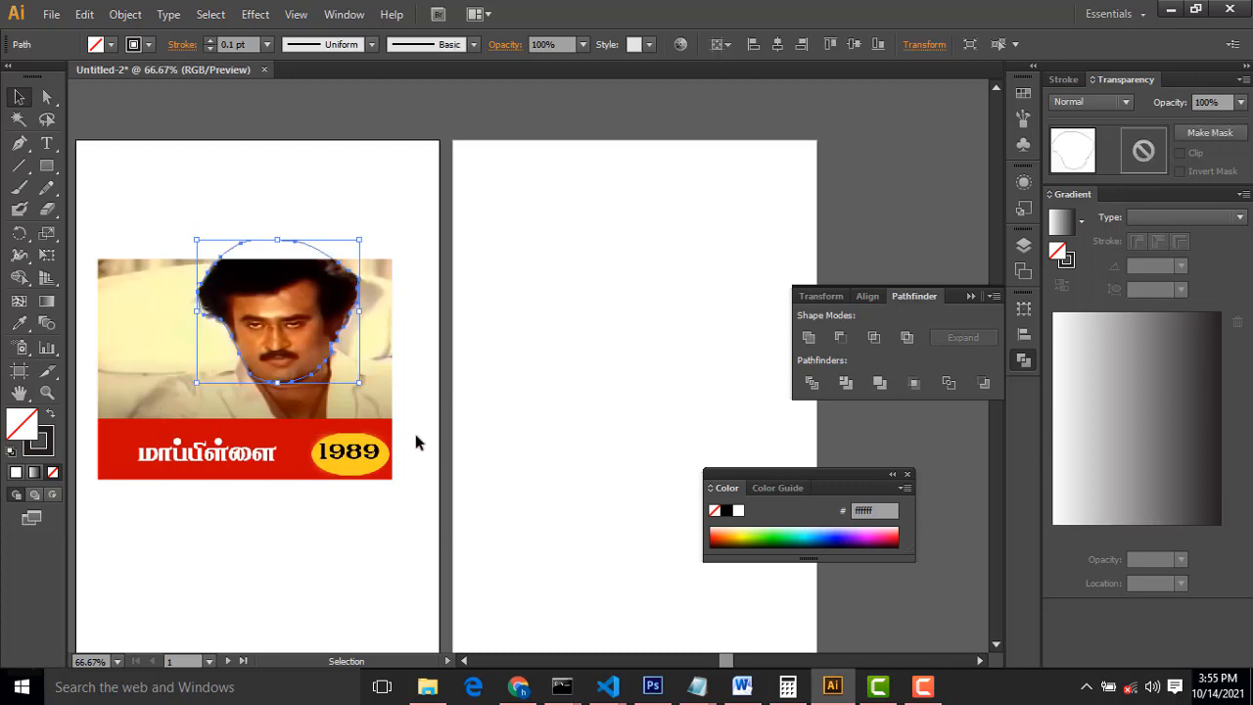
{"action": "left_click", "coordinate": [416, 434]}
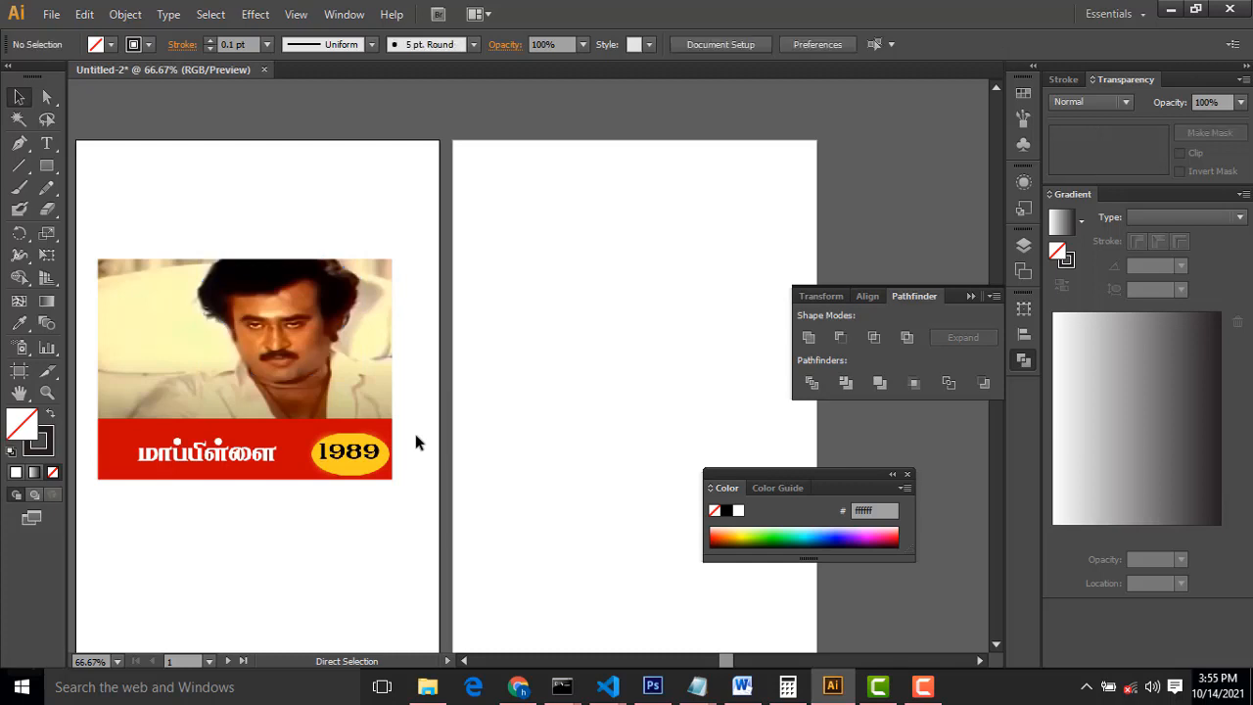
{"action": "left_click", "coordinate": [581, 297]}
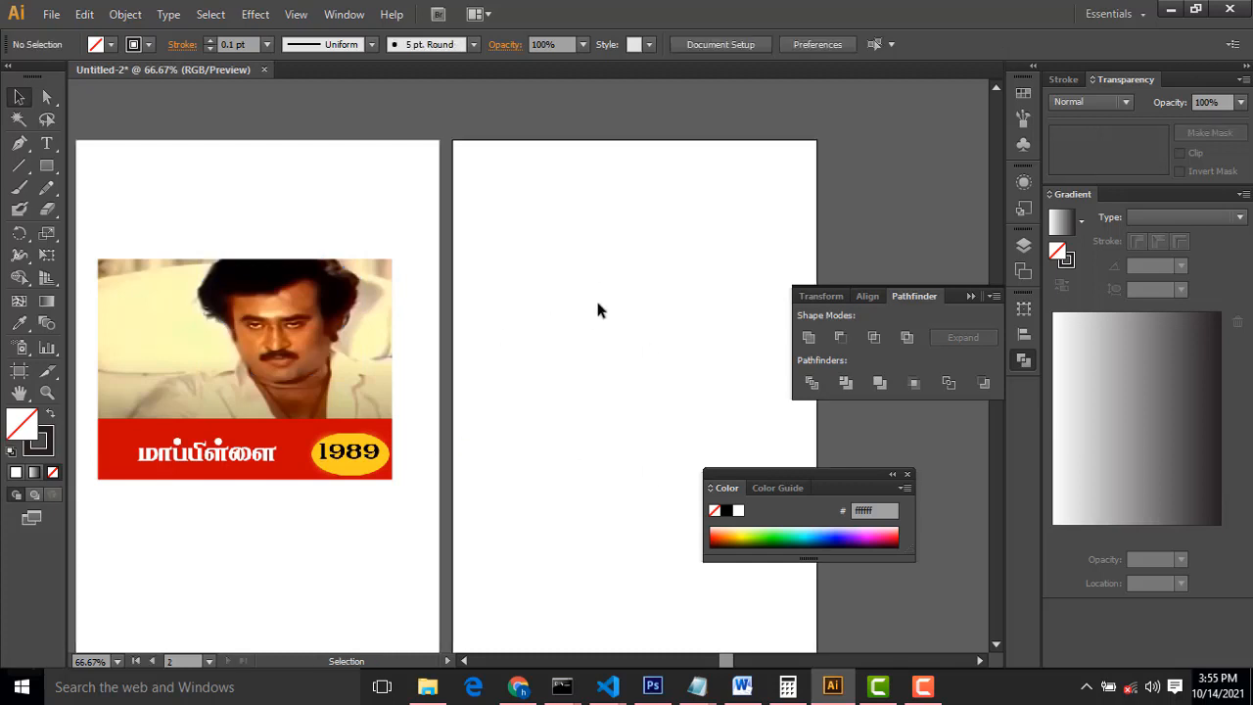
{"action": "key", "text": "ctrl+shift+v"}
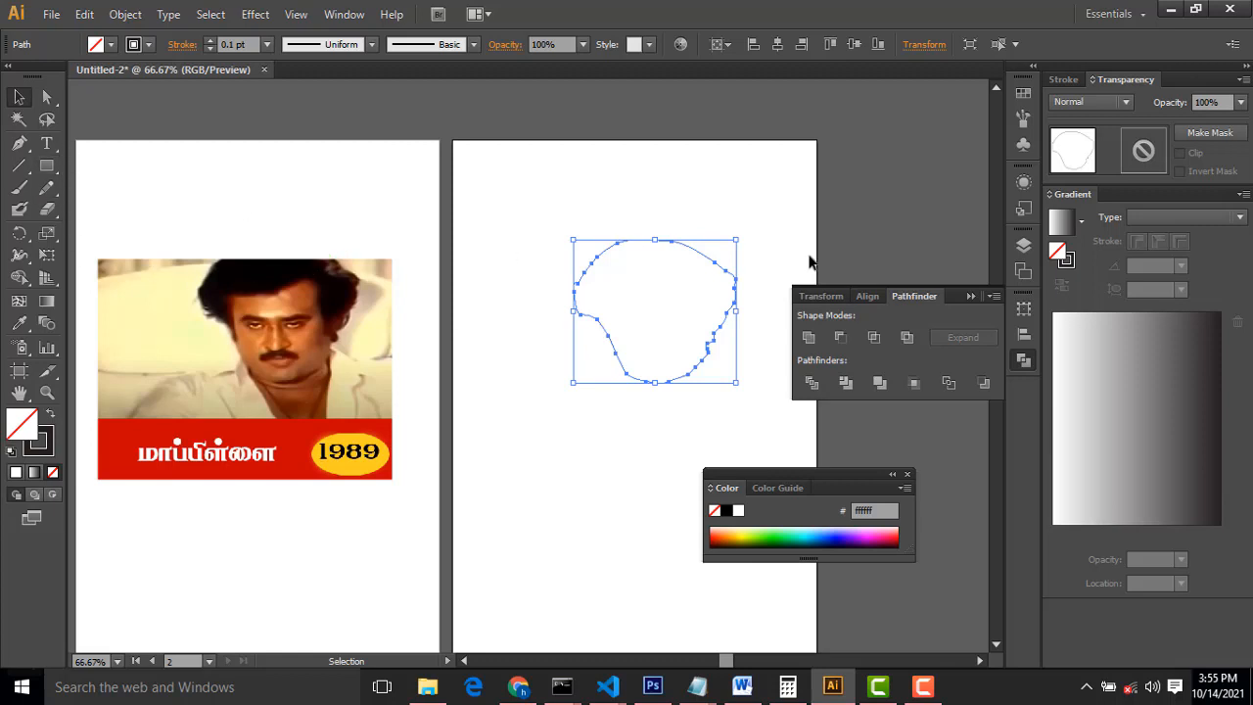
- Fill the head outline on the second artboard with black sampled from the man's hair using the Eyedropper
{"action": "left_click", "coordinate": [18, 323]}
{"action": "left_click", "coordinate": [251, 271]}
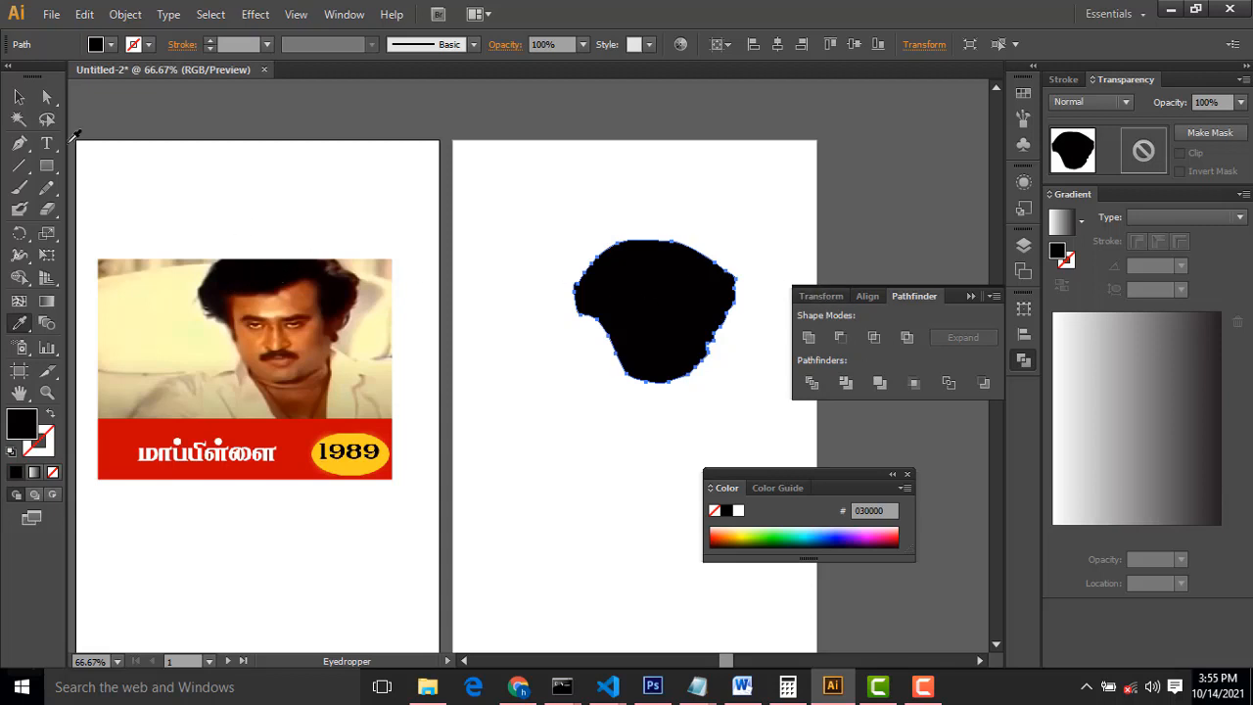
{"action": "left_click", "coordinate": [19, 97]}
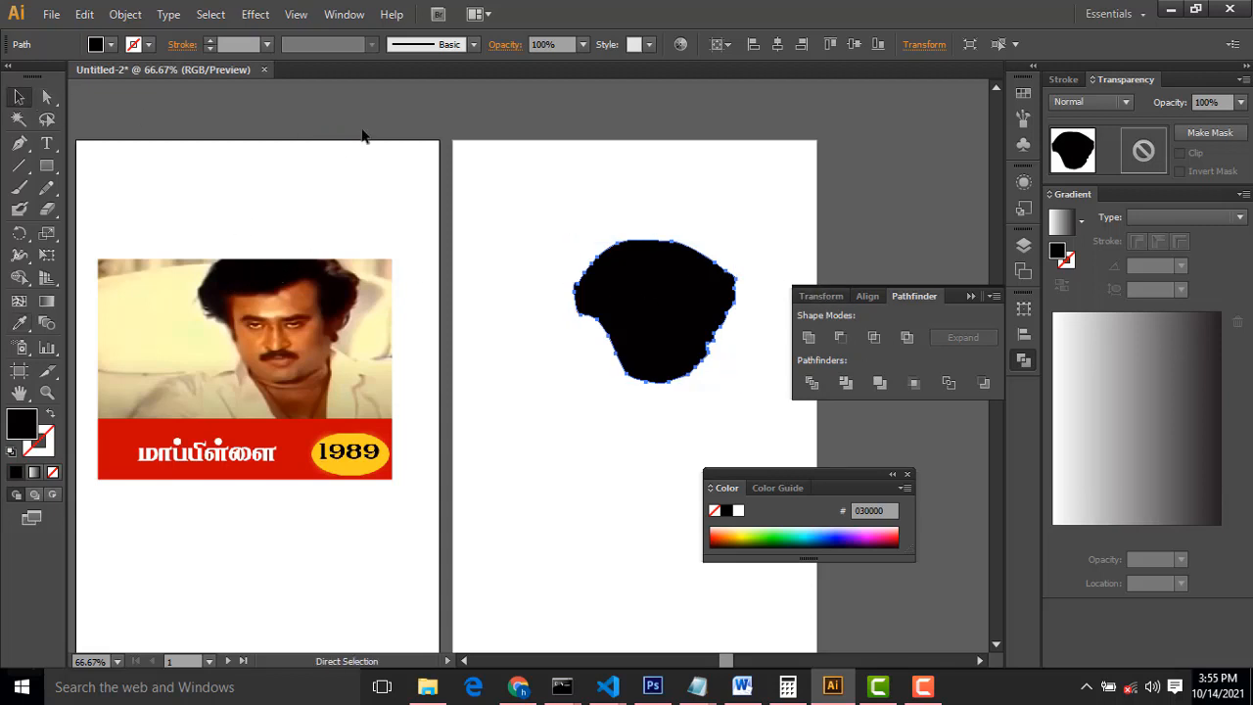
- Start a Pen path from the chin along the jaw toward the visible ear, with no fill and a 0.1 pt stroke
{"action": "key", "text": "ctrl+plus"}
{"action": "key", "text": "ctrl+plus"}
{"action": "left_click_drag", "start_coordinate": [359, 252], "coordinate": [752, 324]}
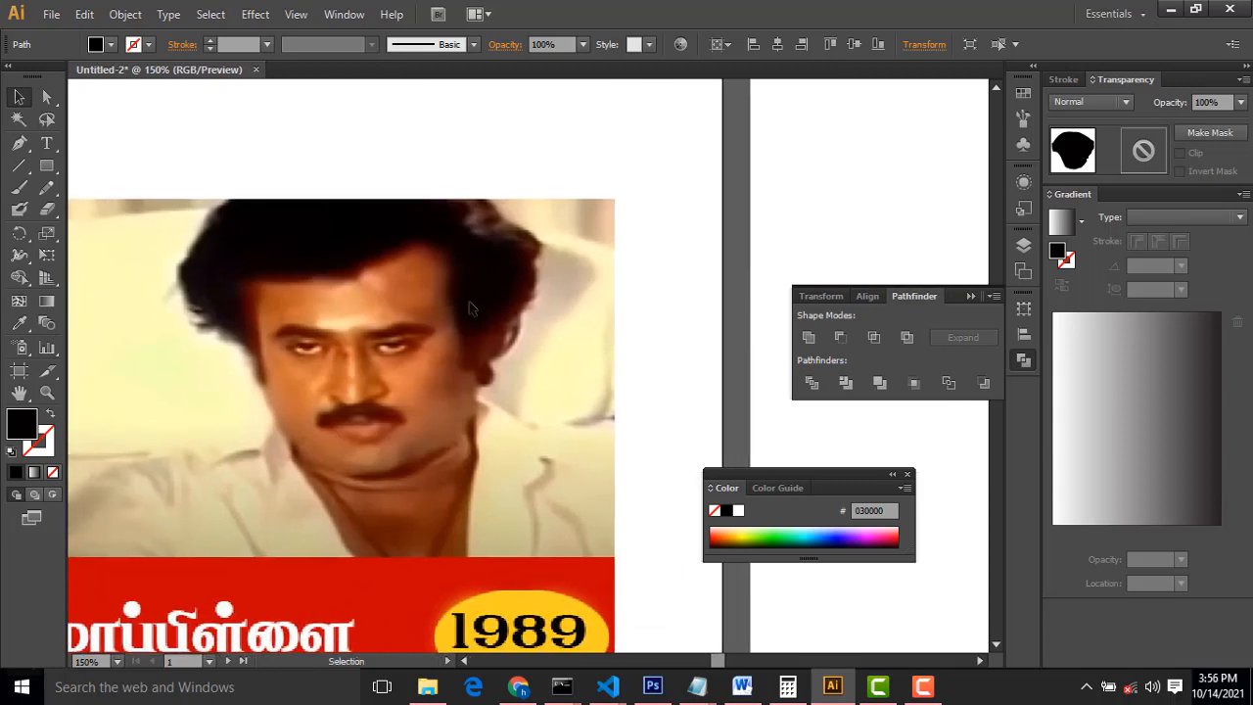
{"action": "left_click", "coordinate": [19, 143]}
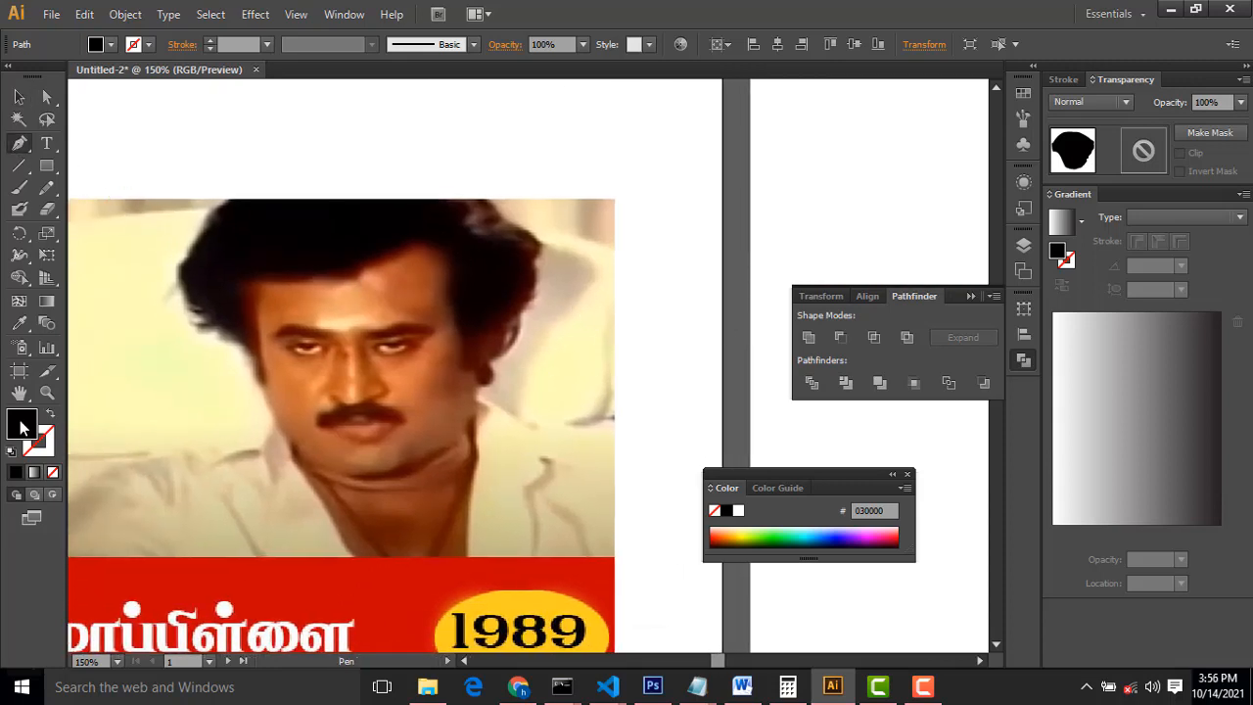
{"action": "left_click", "coordinate": [54, 474]}
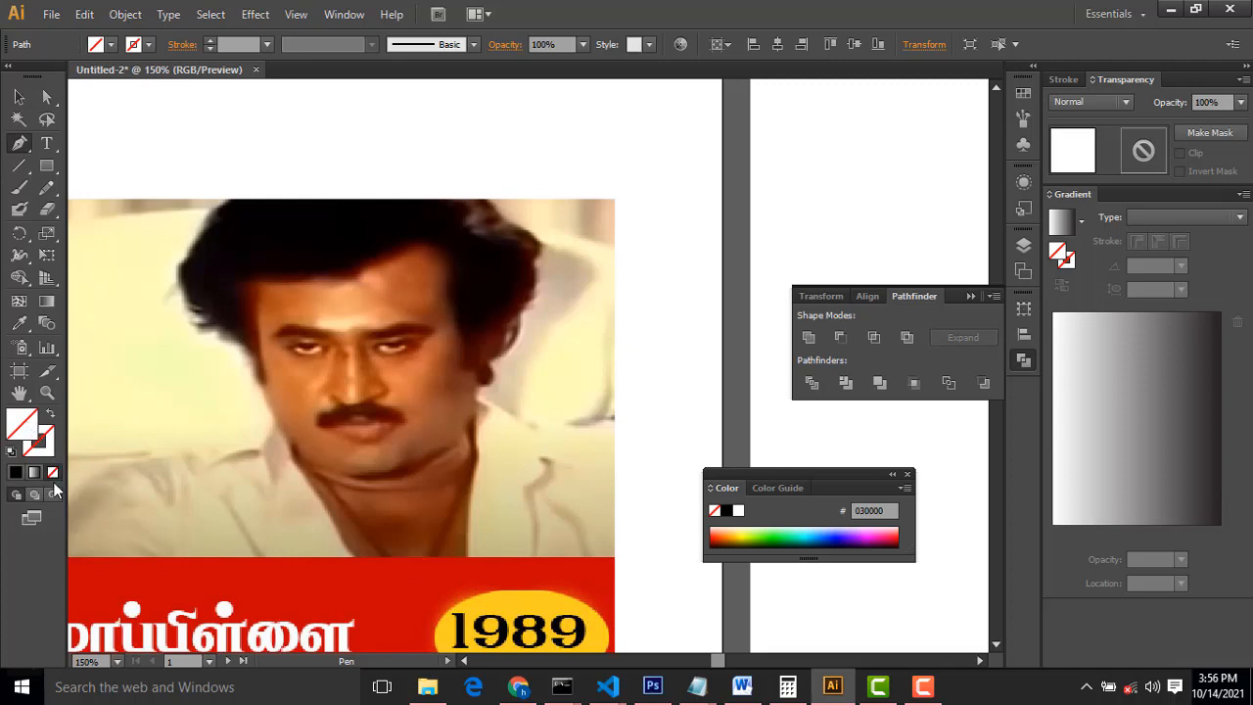
{"action": "left_click", "coordinate": [239, 44]}
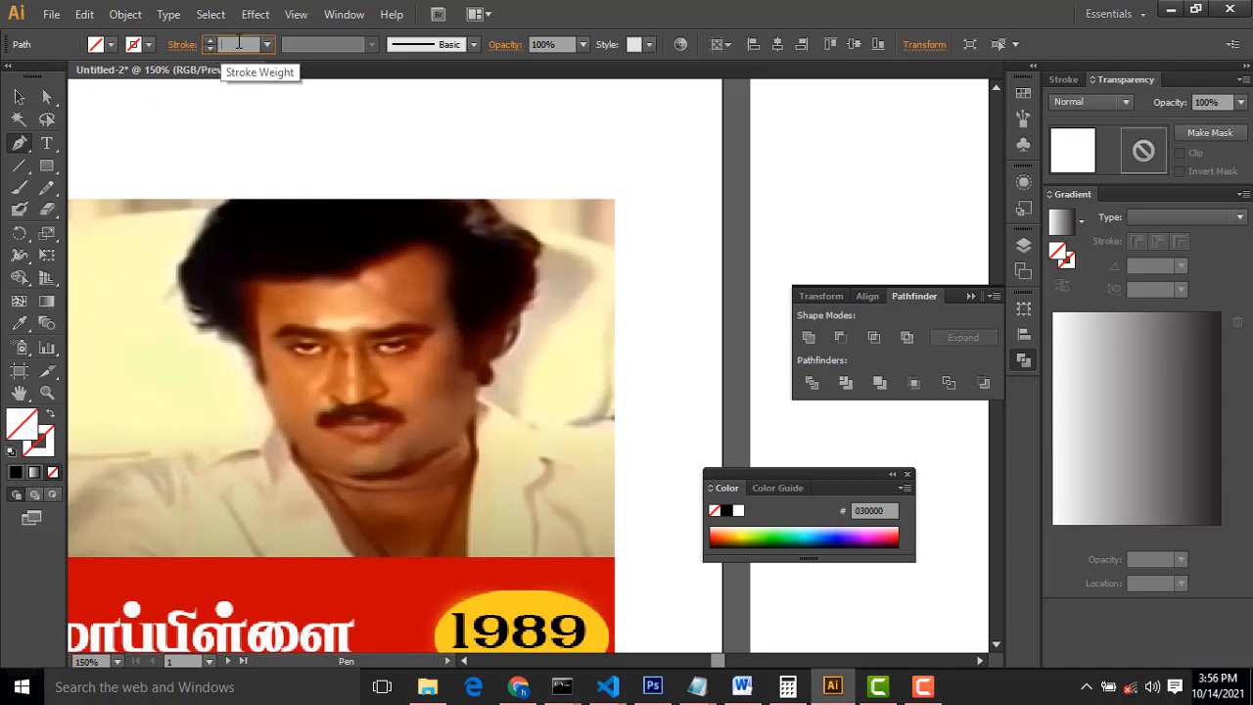
{"action": "type", "text": "0.1"}
{"action": "key", "text": "Return"}
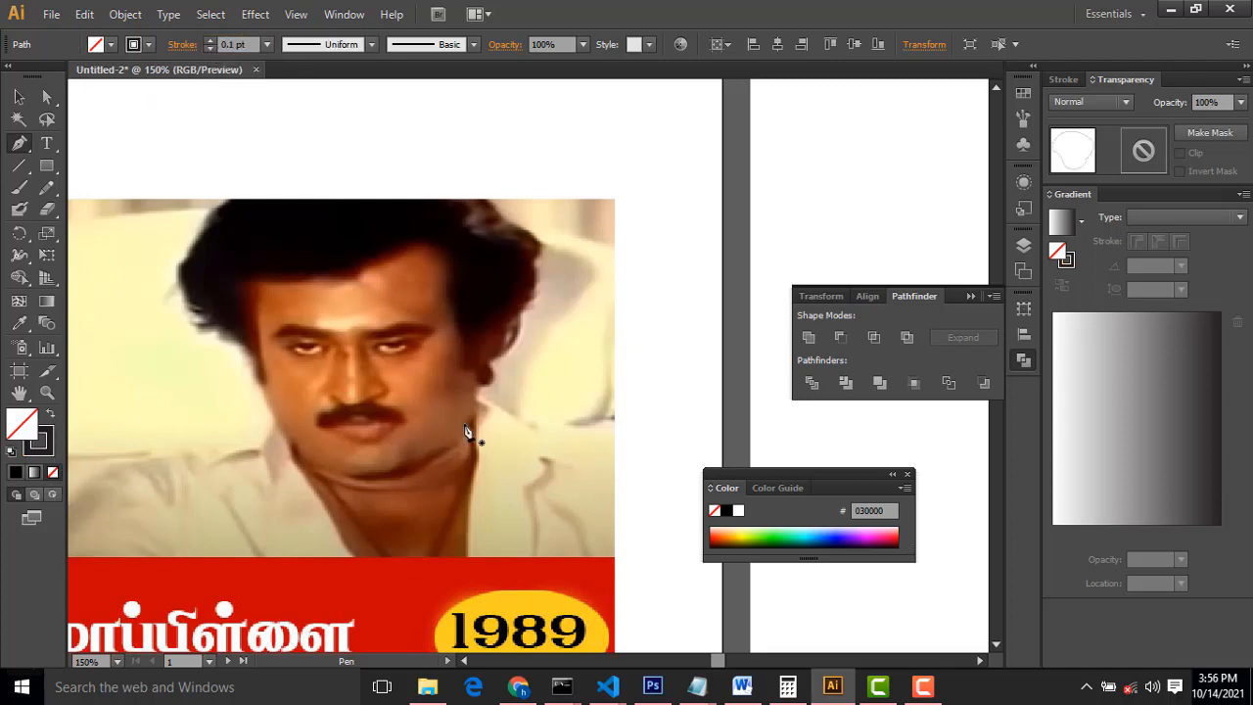
{"action": "left_click_drag", "start_coordinate": [446, 450], "coordinate": [472, 426]}
{"action": "left_click", "coordinate": [476, 411]}
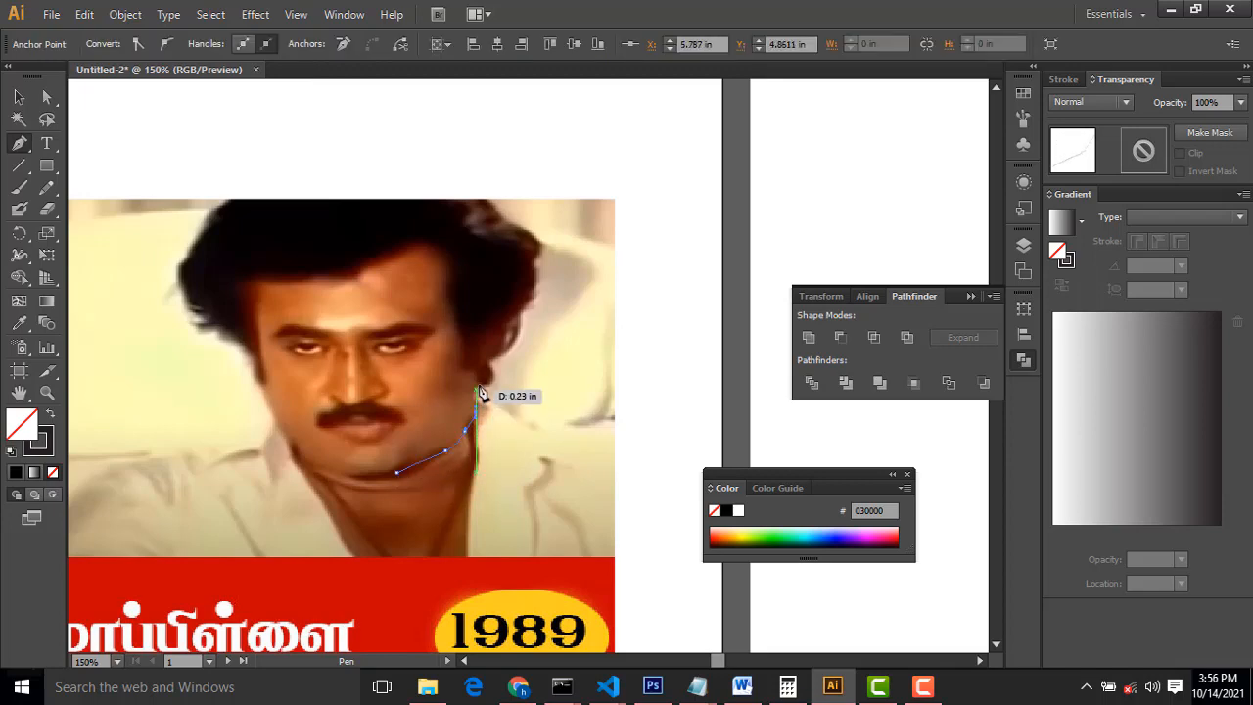
- Continue the Pen path past the ear, across the hairline and down the opposite cheek, closing the face outline at the chin
{"action": "left_click_drag", "start_coordinate": [476, 376], "coordinate": [258, 284]}
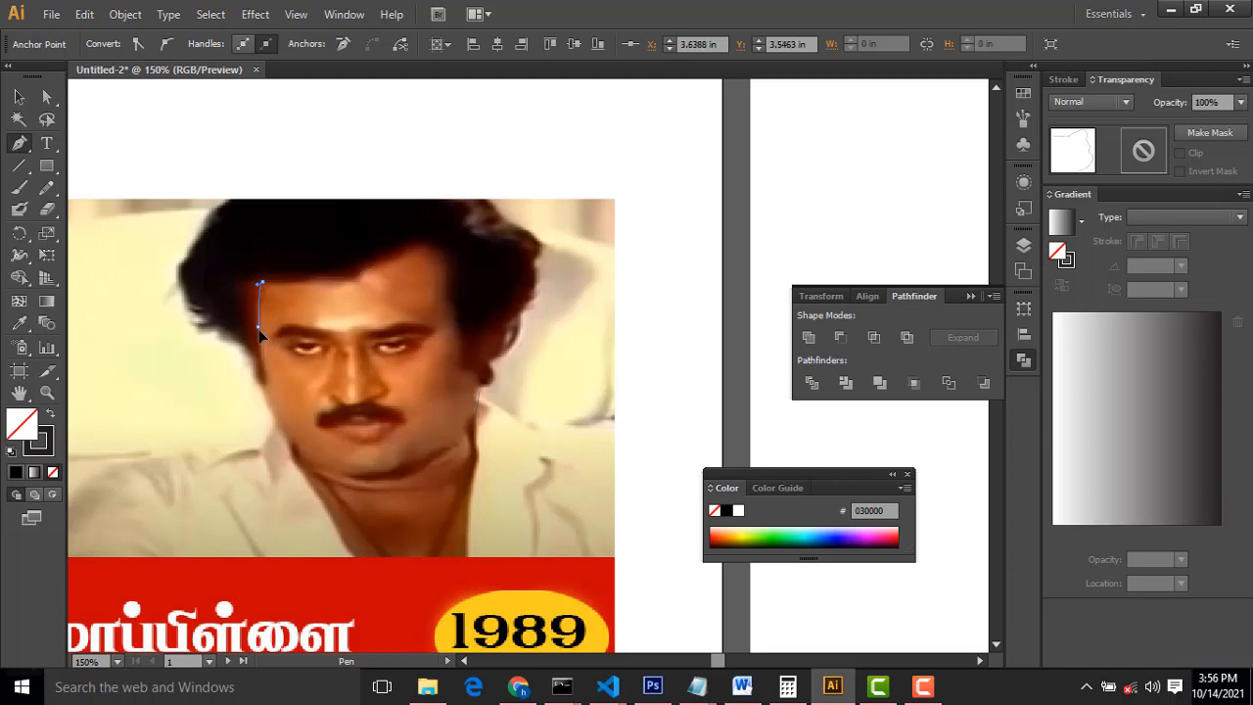
{"action": "left_click", "coordinate": [263, 370]}
{"action": "left_click_drag", "start_coordinate": [267, 392], "coordinate": [415, 470]}
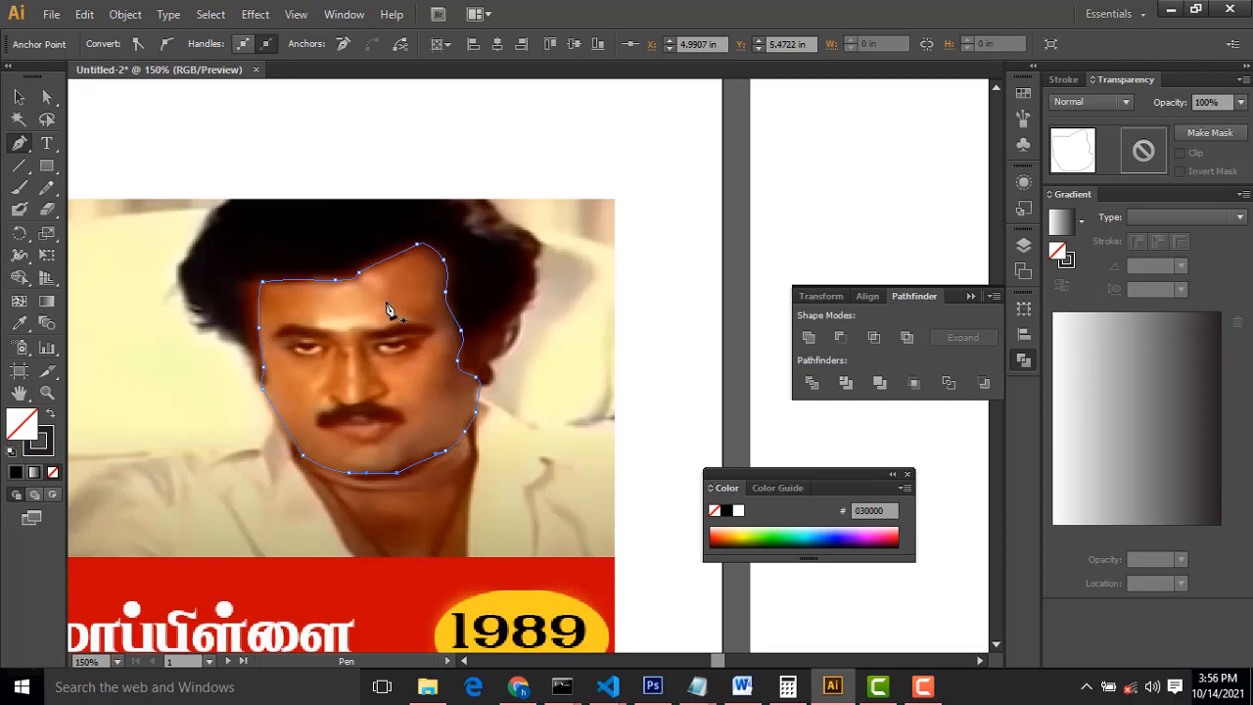
- Select the finished face outline on the photo and cut it to the clipboard
{"action": "left_click", "coordinate": [19, 103]}
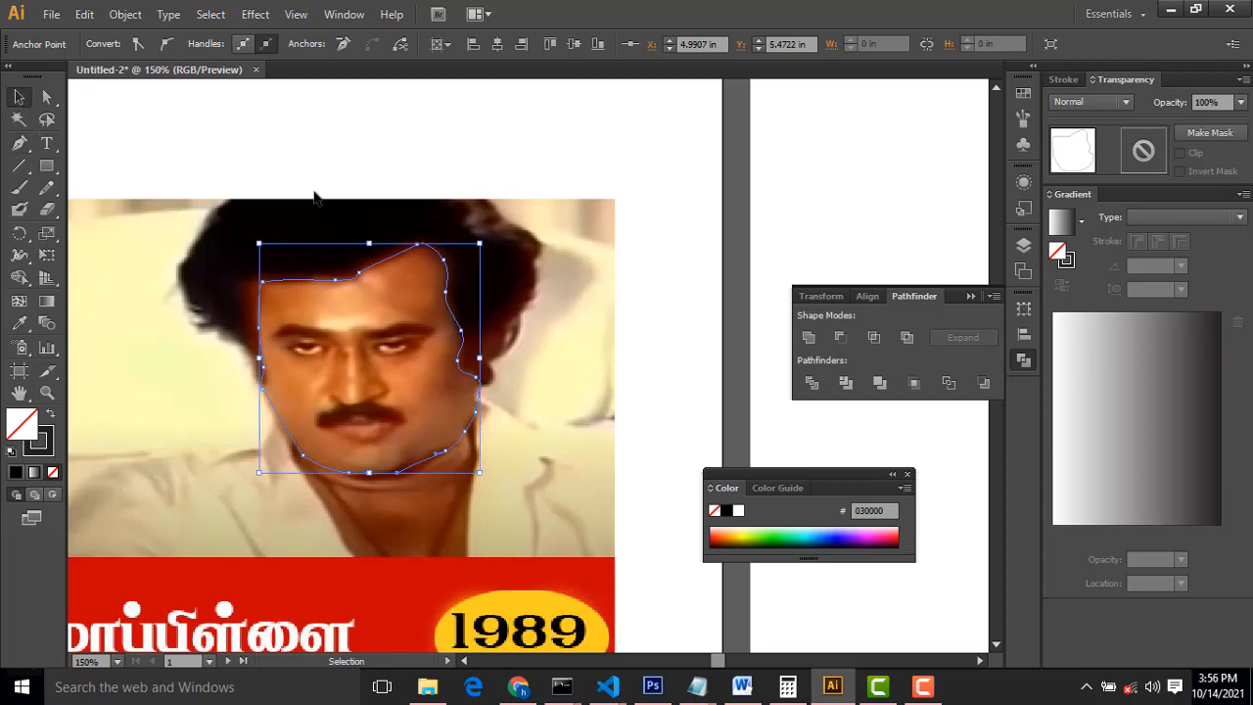
{"action": "left_click", "coordinate": [313, 189]}
{"action": "left_click", "coordinate": [378, 264]}
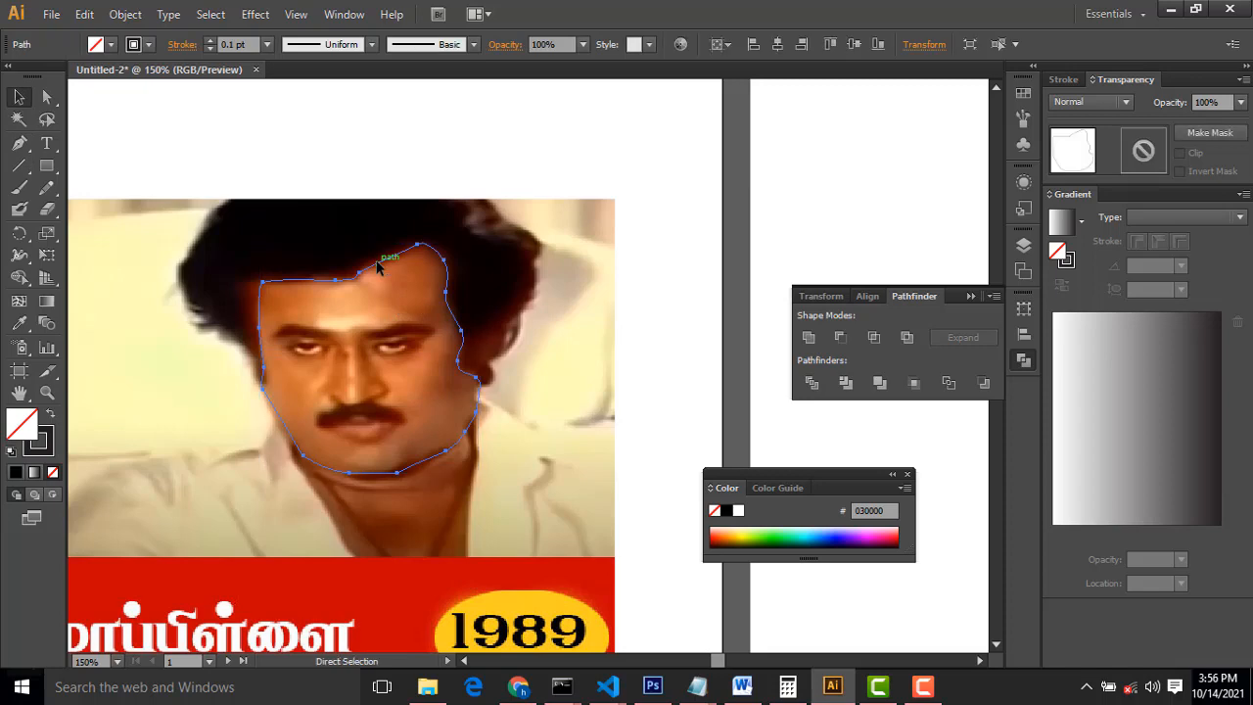
{"action": "key", "text": "ctrl+x"}
- Try to fill the head outline on the second artboard with black, 000000
{"action": "left_click_drag", "start_coordinate": [881, 265], "coordinate": [413, 413]}
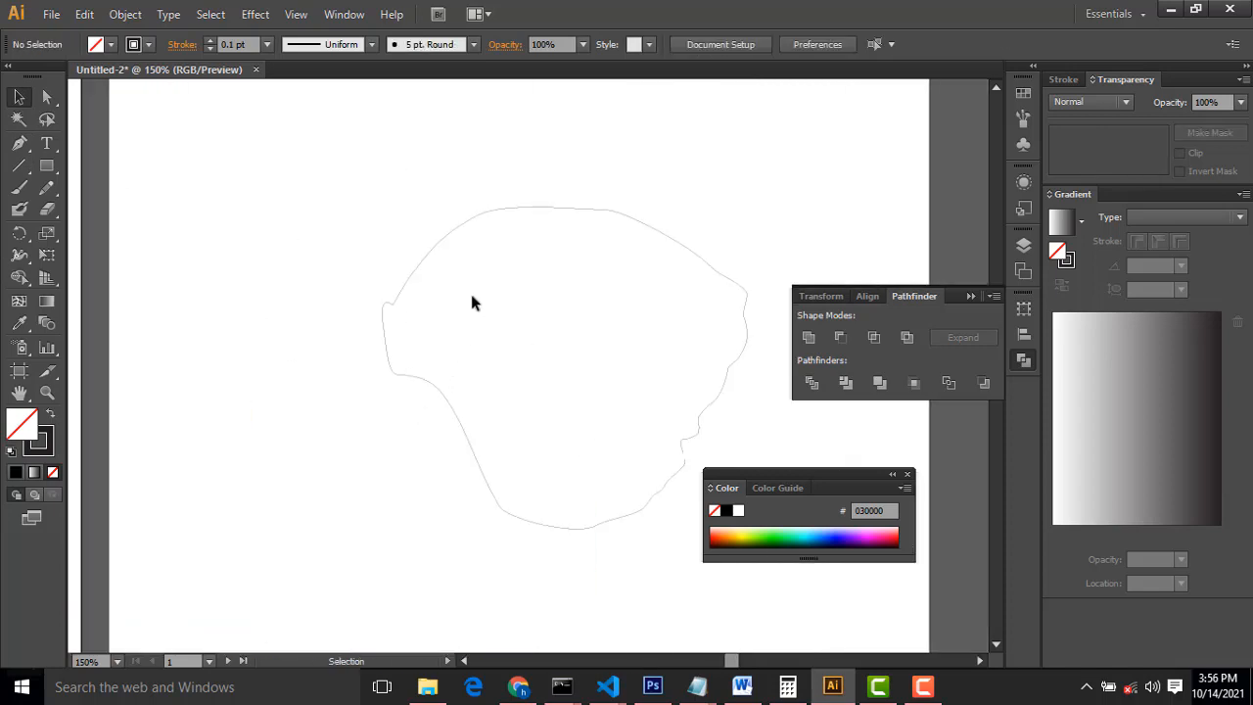
{"action": "key", "text": "ctrl+f"}
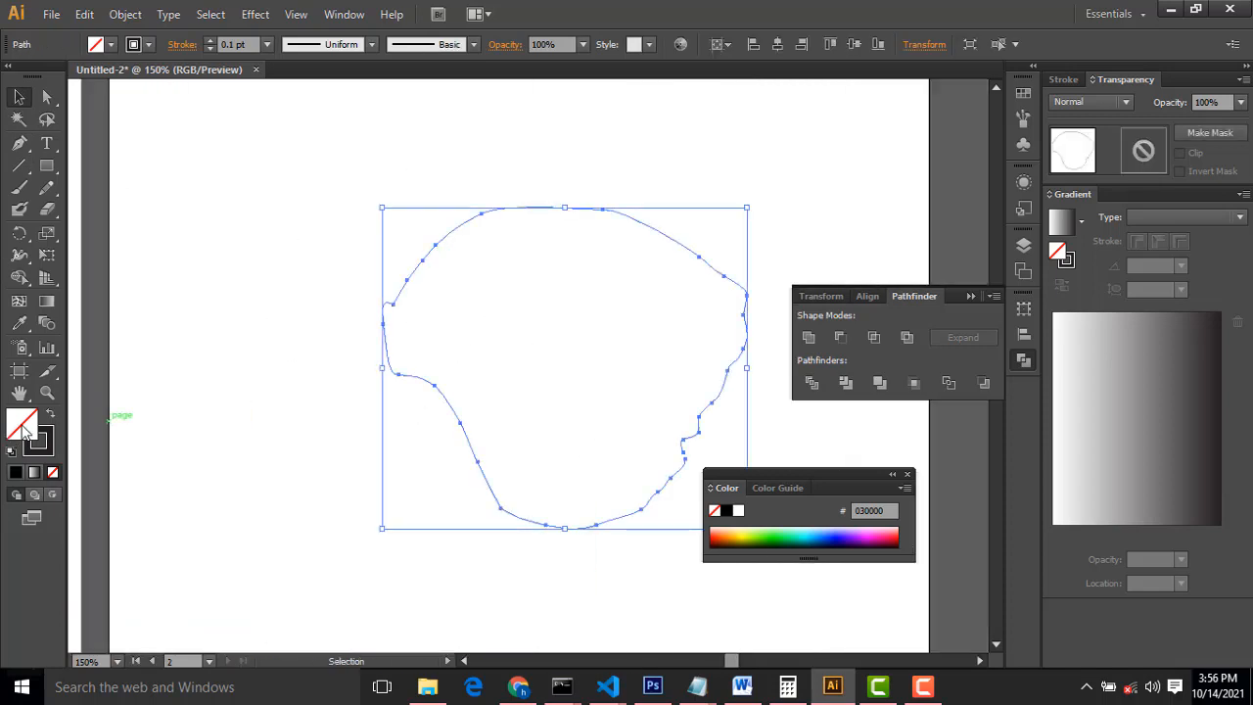
{"action": "double_click", "coordinate": [24, 427]}
{"action": "type", "text": "ffffff"}
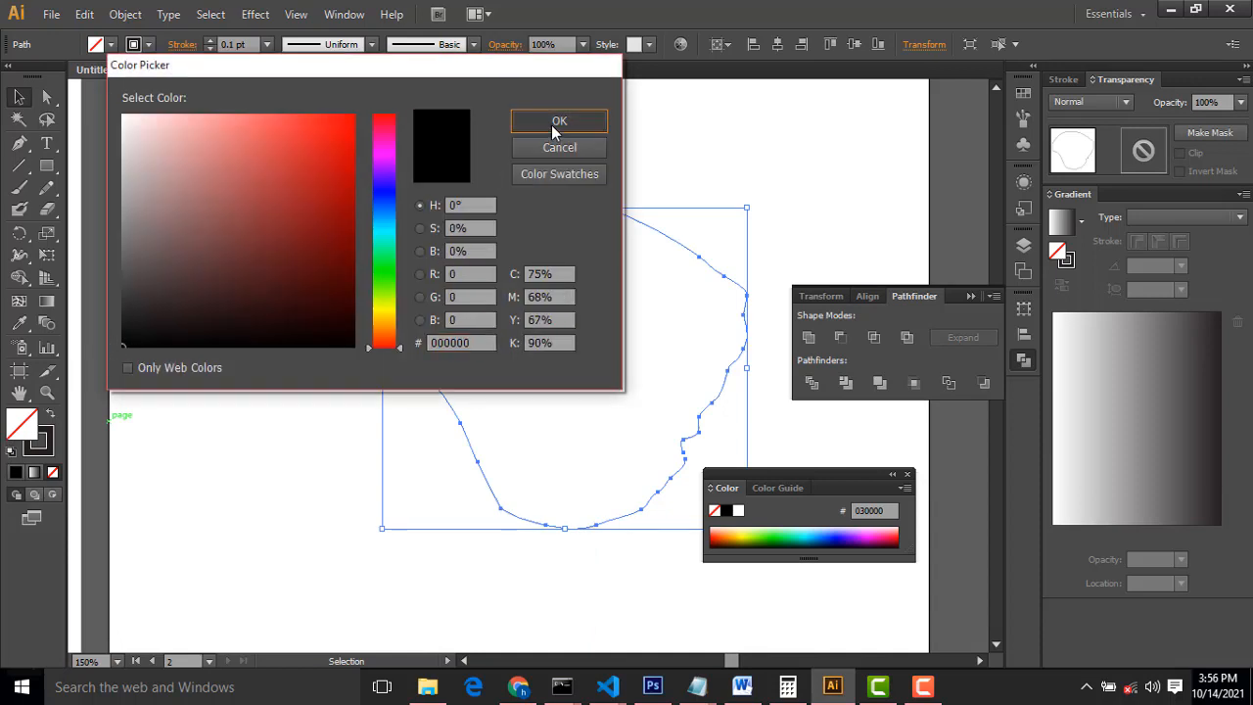
{"action": "left_click", "coordinate": [554, 122]}
{"action": "key", "text": "a"}
{"action": "key", "text": "ctrl+minus"}
{"action": "key", "text": "ctrl+minus"}
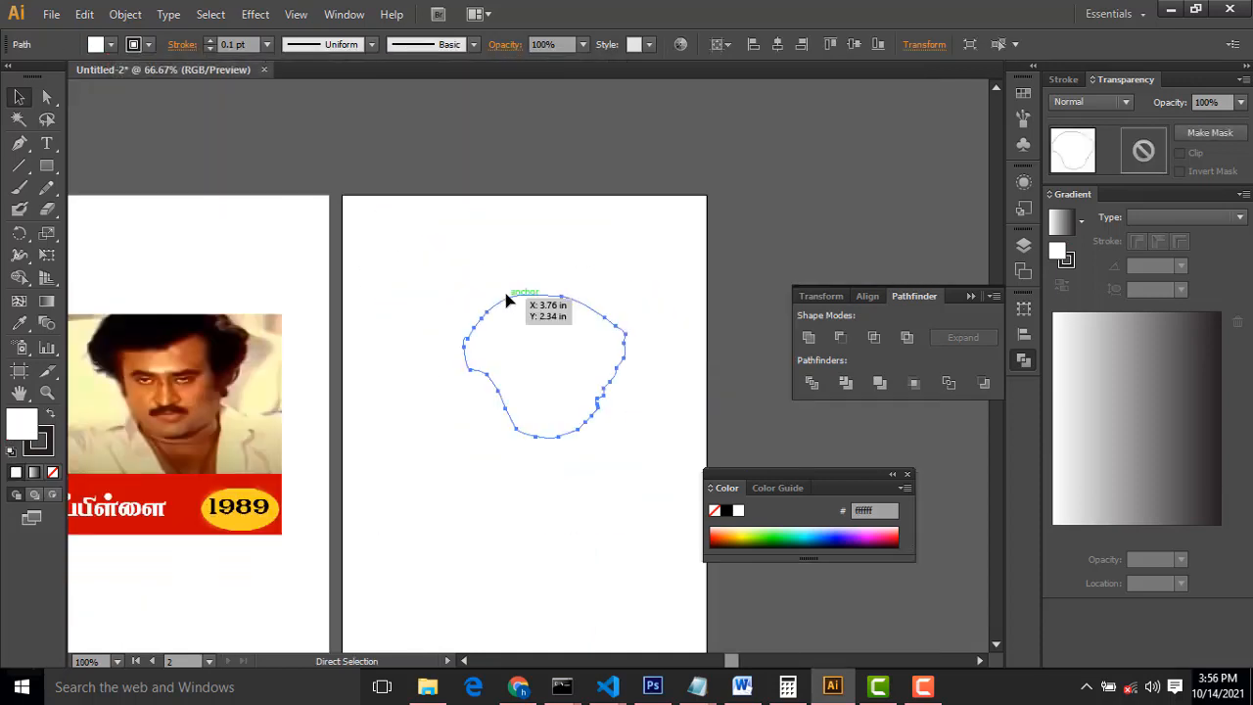
{"action": "key", "text": "v"}
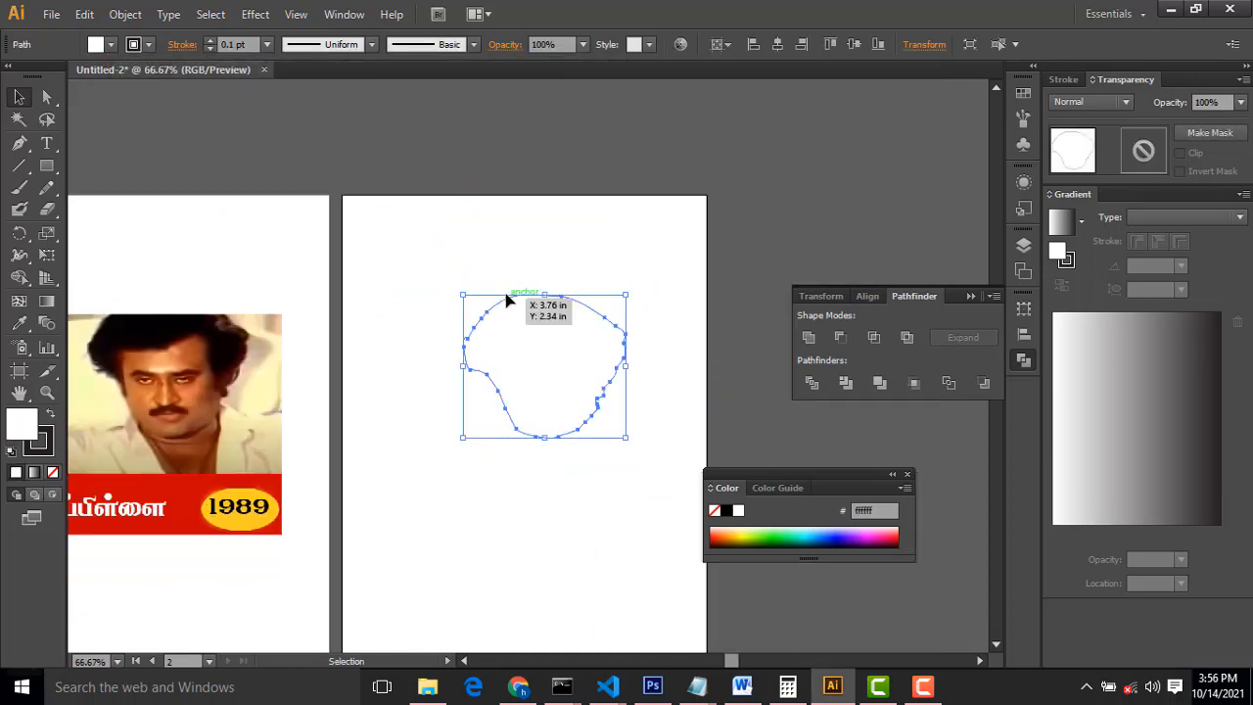
- Set the head outline's fill to solid black, 000000, and deselect the shape
{"action": "left_click", "coordinate": [109, 44]}
{"action": "left_click", "coordinate": [57, 85]}
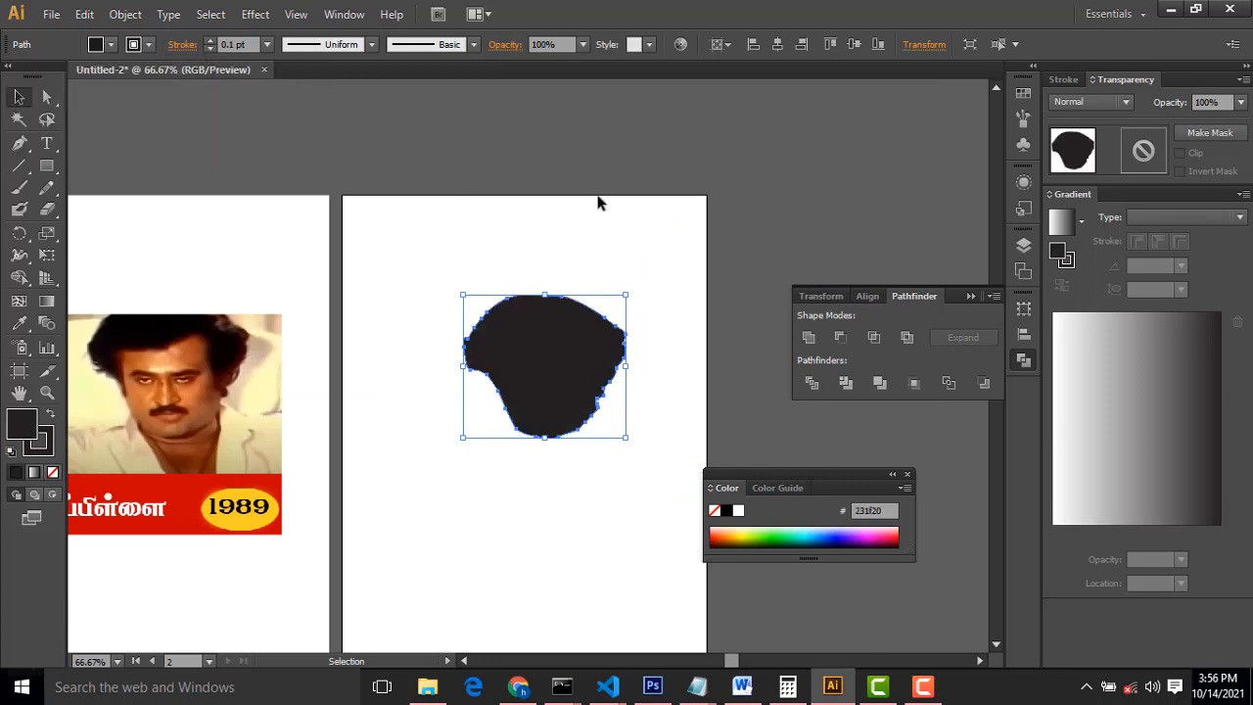
{"action": "double_click", "coordinate": [25, 428]}
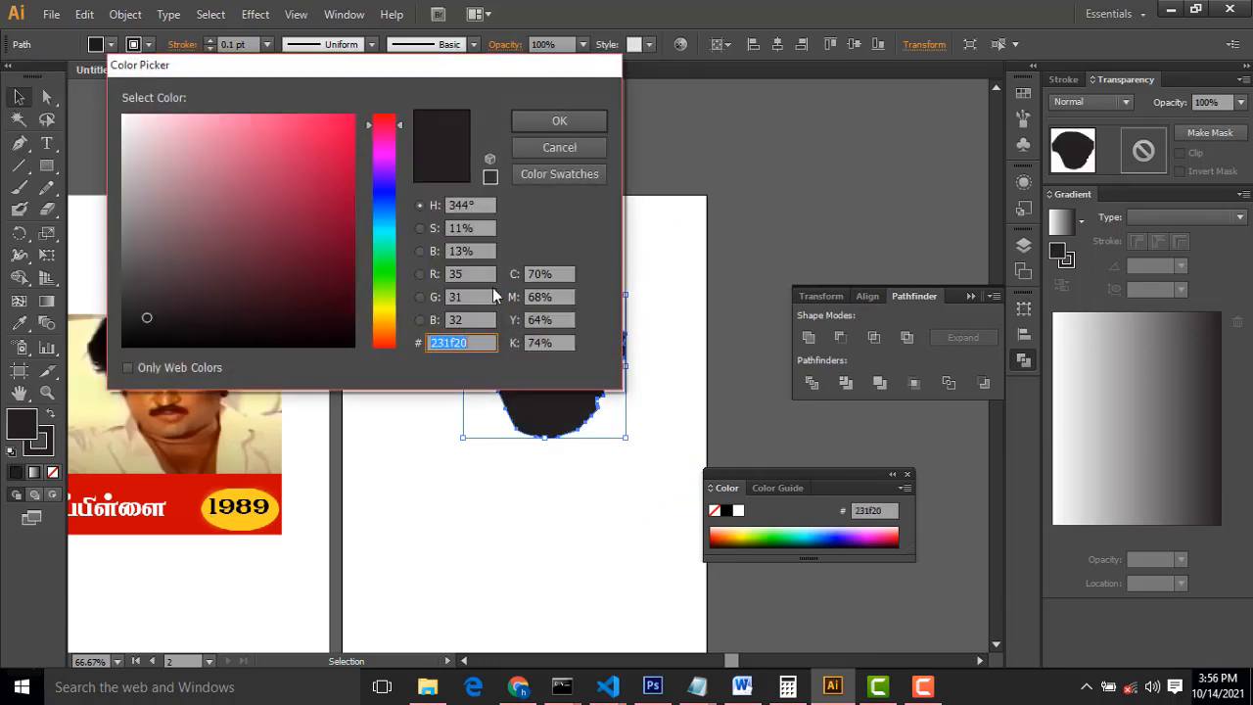
{"action": "left_click_drag", "start_coordinate": [322, 316], "coordinate": [345, 346]}
{"action": "left_click", "coordinate": [534, 118]}
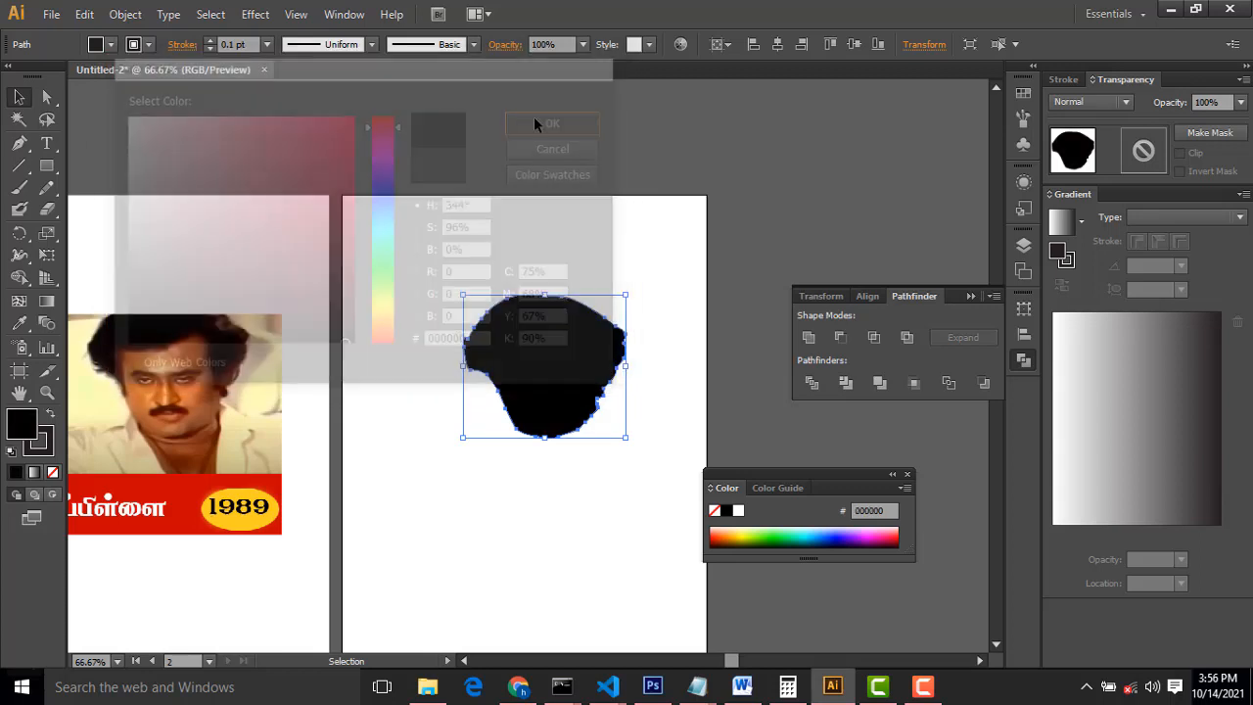
{"action": "left_click", "coordinate": [591, 186]}
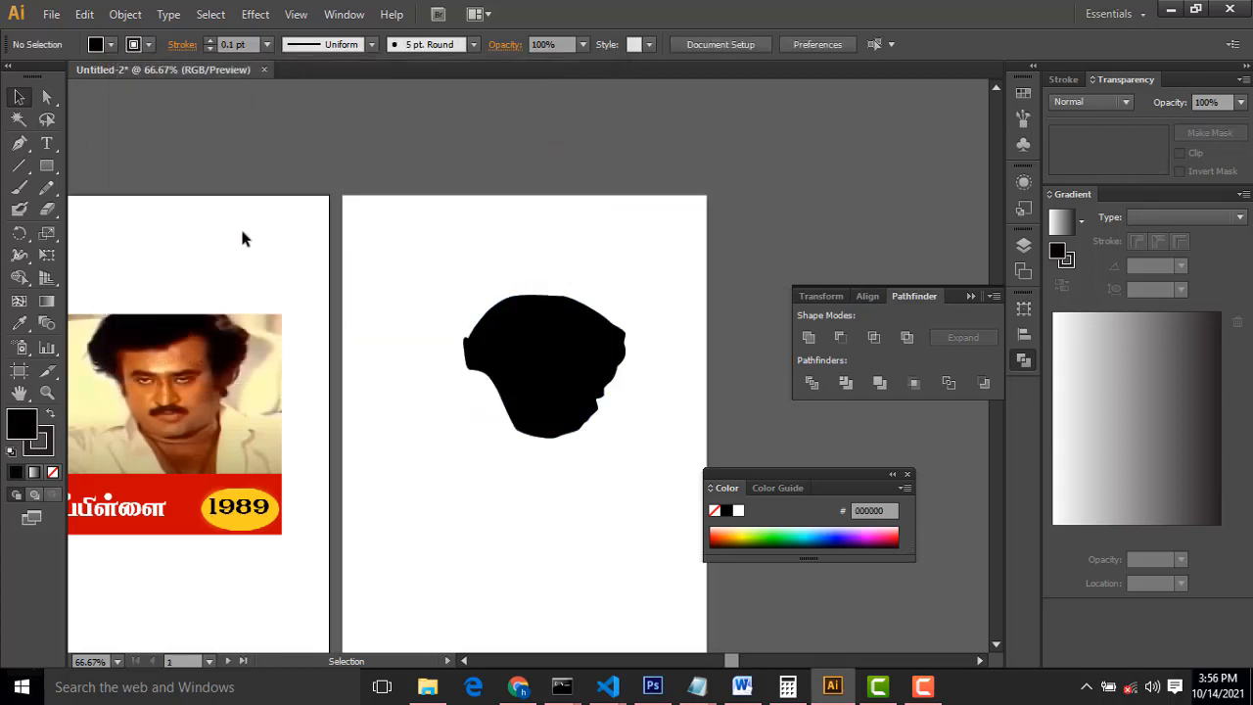
- Undo the head shape's black fill and the cut of the face outline on the photo
{"action": "scroll", "coordinate": [489, 280], "scroll_direction": "left", "scroll_amount": 8}
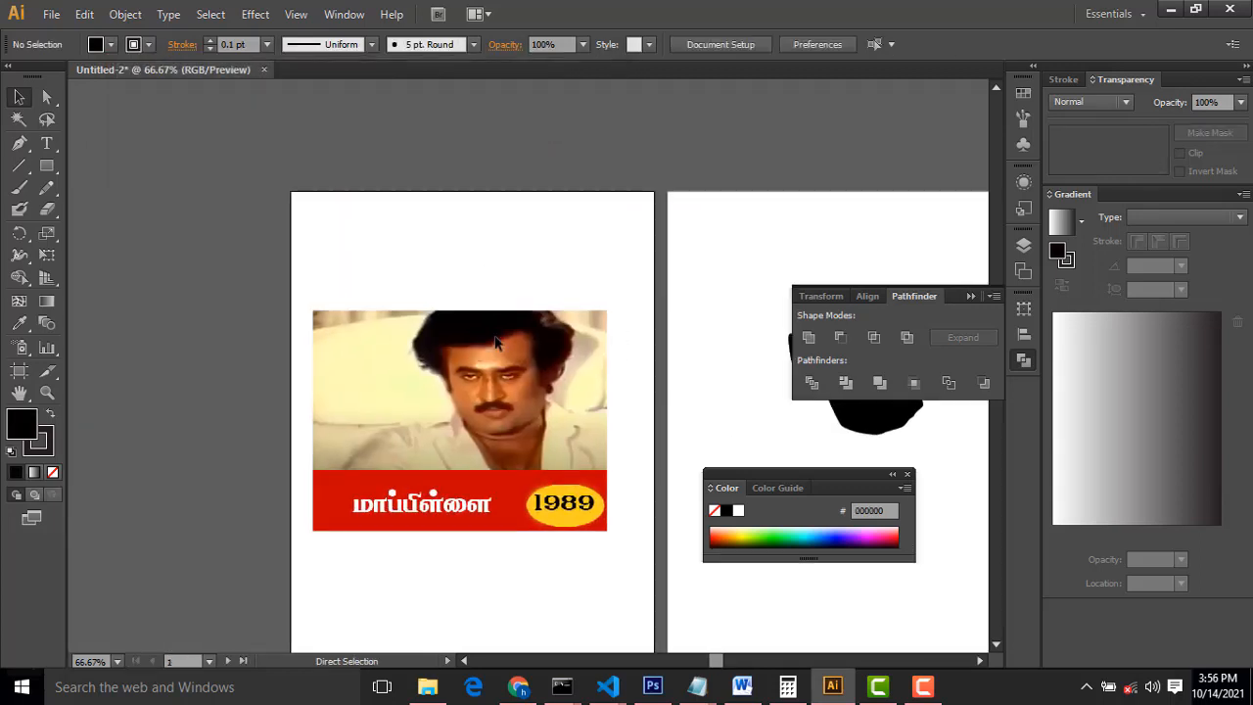
{"action": "key", "text": "ctrl+plus"}
{"action": "key", "text": "ctrl+plus"}
{"action": "key", "text": "ctrl+z"}
{"action": "key", "text": "ctrl+z"}
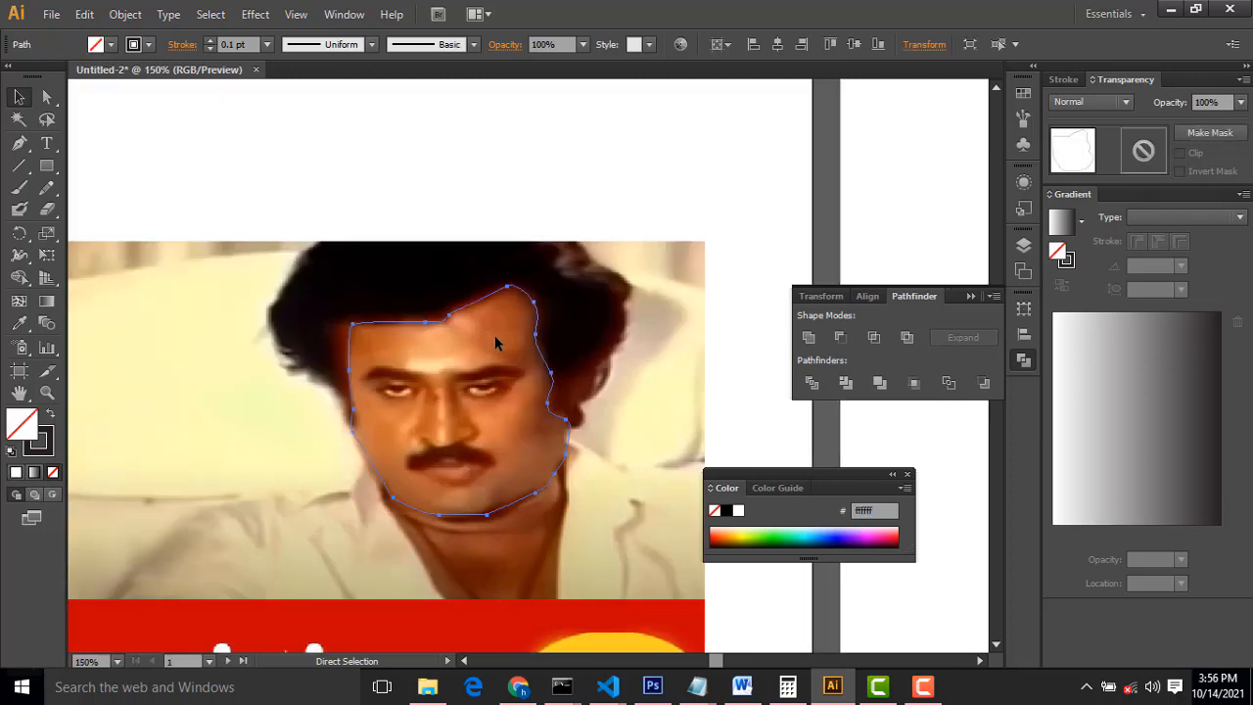
- Reselect the face outline on the photo and cut it to the clipboard again
{"action": "key", "text": "v"}
{"action": "left_click", "coordinate": [221, 228]}
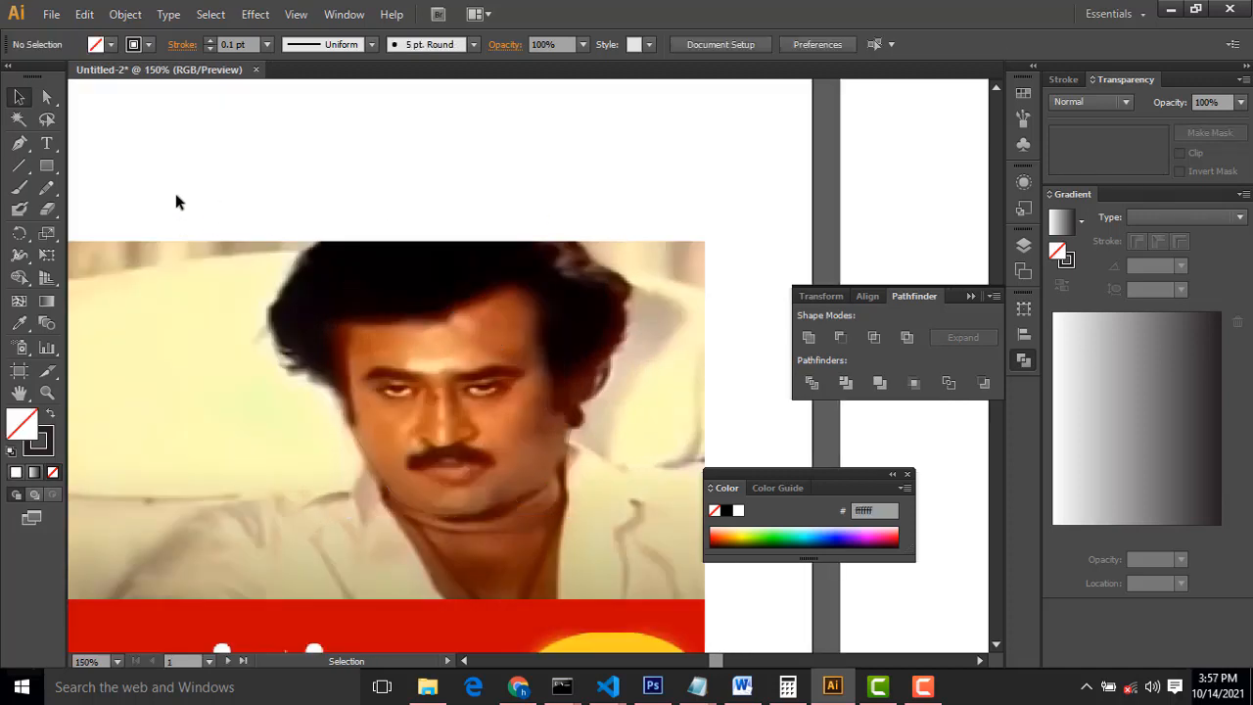
{"action": "left_click_drag", "start_coordinate": [177, 194], "coordinate": [185, 442]}
{"action": "key", "text": "ctrl+x"}
- Fill the head outline on the second artboard with near-black, 020001, and deselect it
{"action": "key", "text": "space"}
{"action": "left_click_drag", "start_coordinate": [361, 374], "coordinate": [217, 439]}
{"action": "key", "text": "ctrl+minus"}
{"action": "key", "text": "ctrl+minus"}
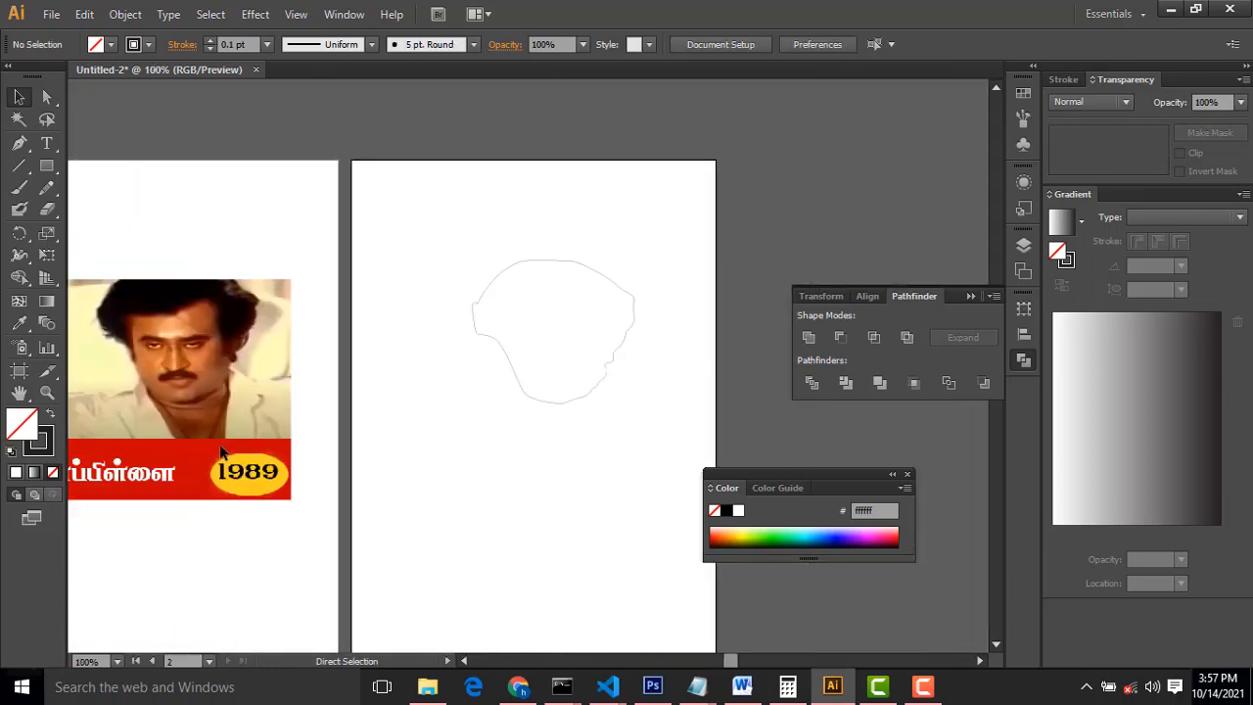
{"action": "left_click", "coordinate": [523, 269]}
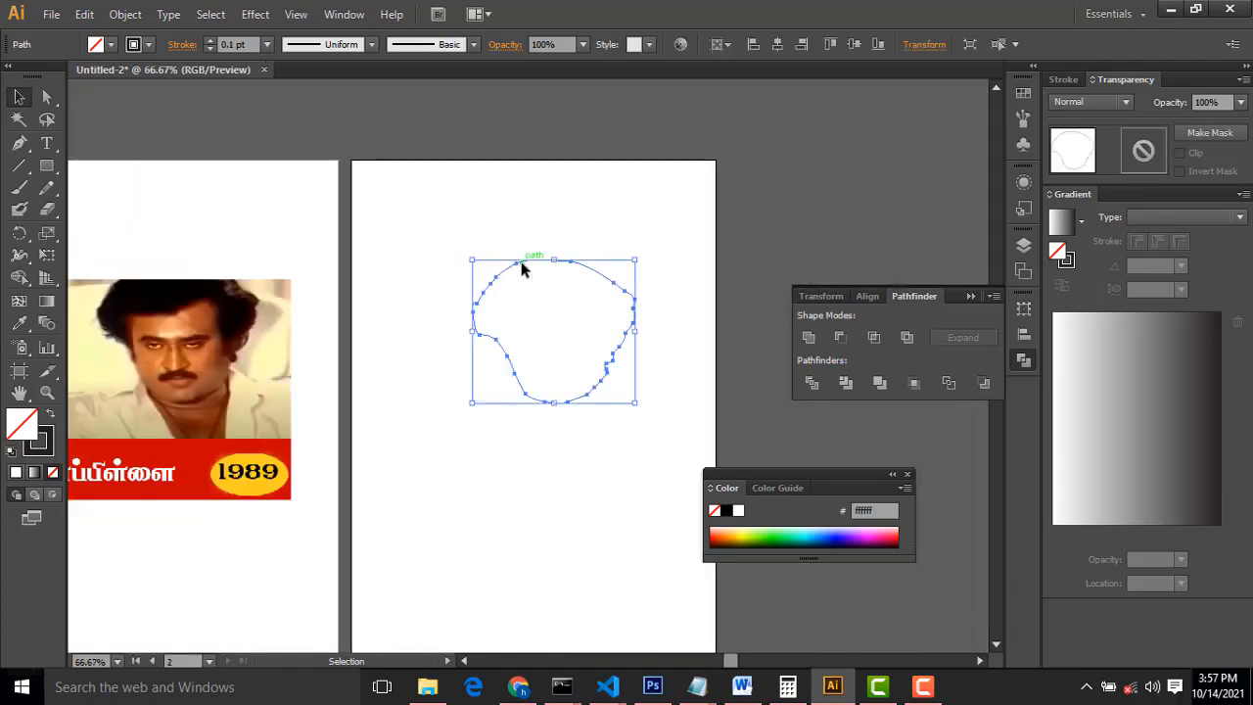
{"action": "double_click", "coordinate": [21, 427]}
{"action": "left_click", "coordinate": [351, 342]}
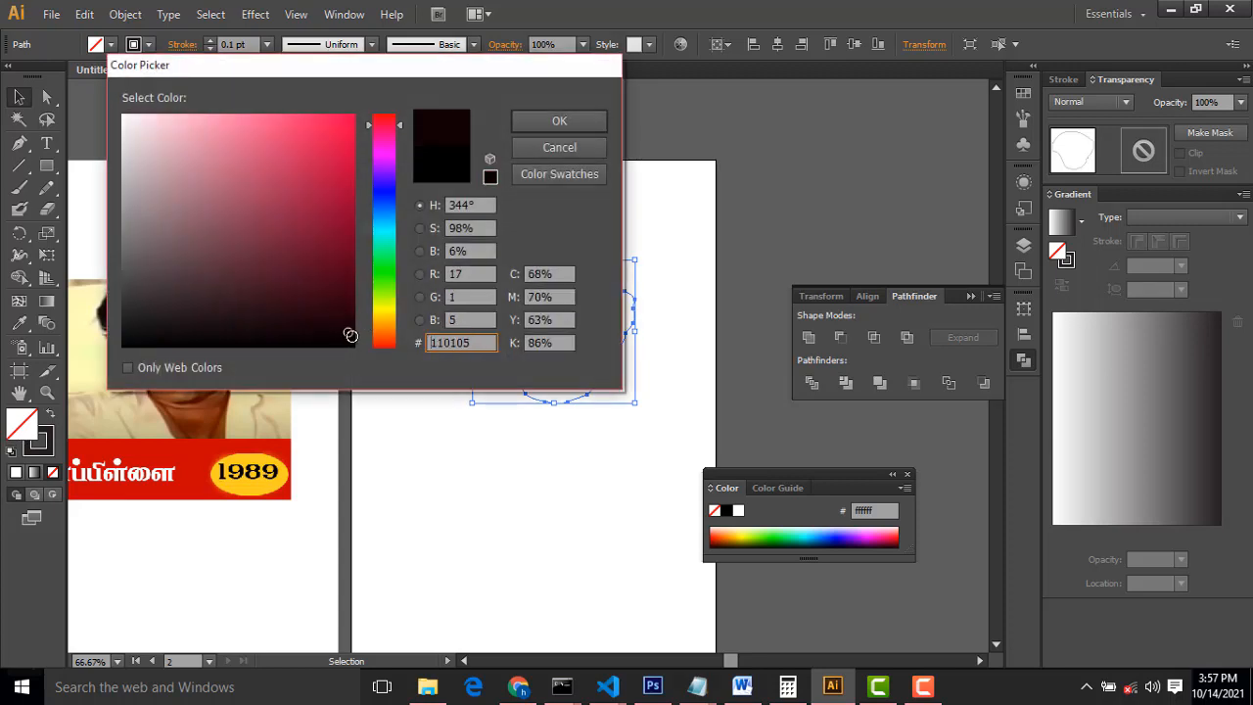
{"action": "left_click", "coordinate": [576, 121]}
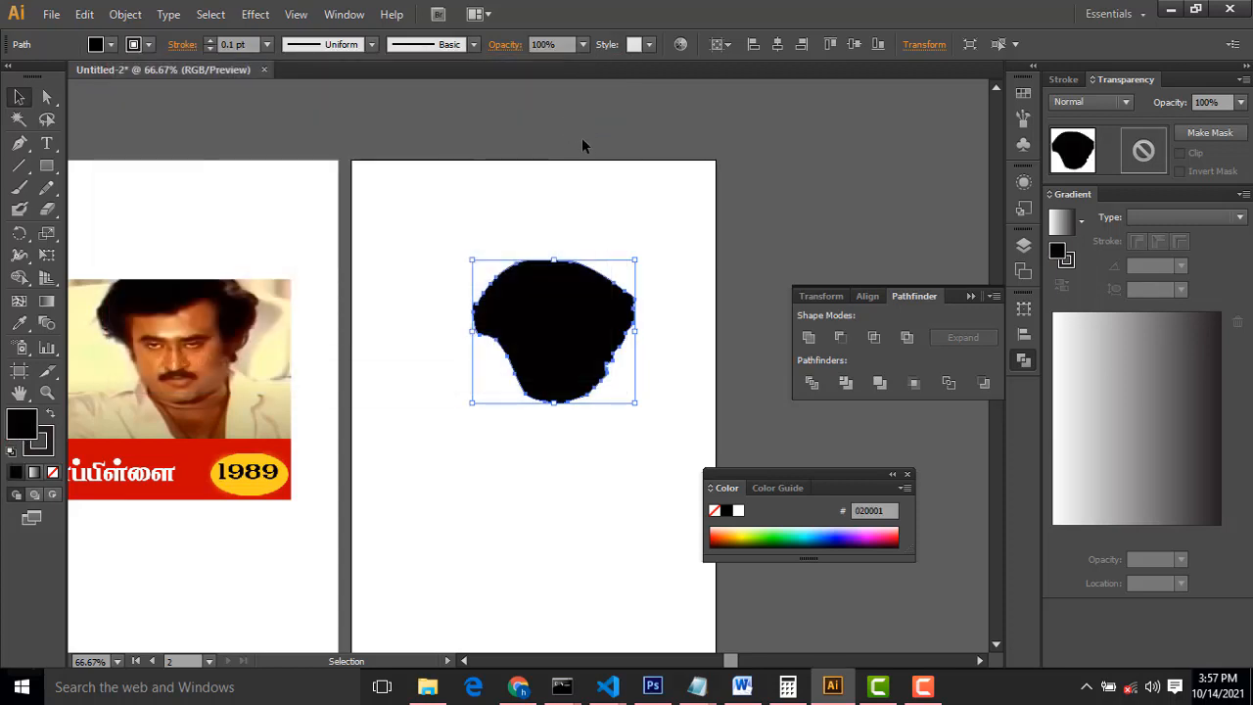
{"action": "left_click", "coordinate": [579, 166]}
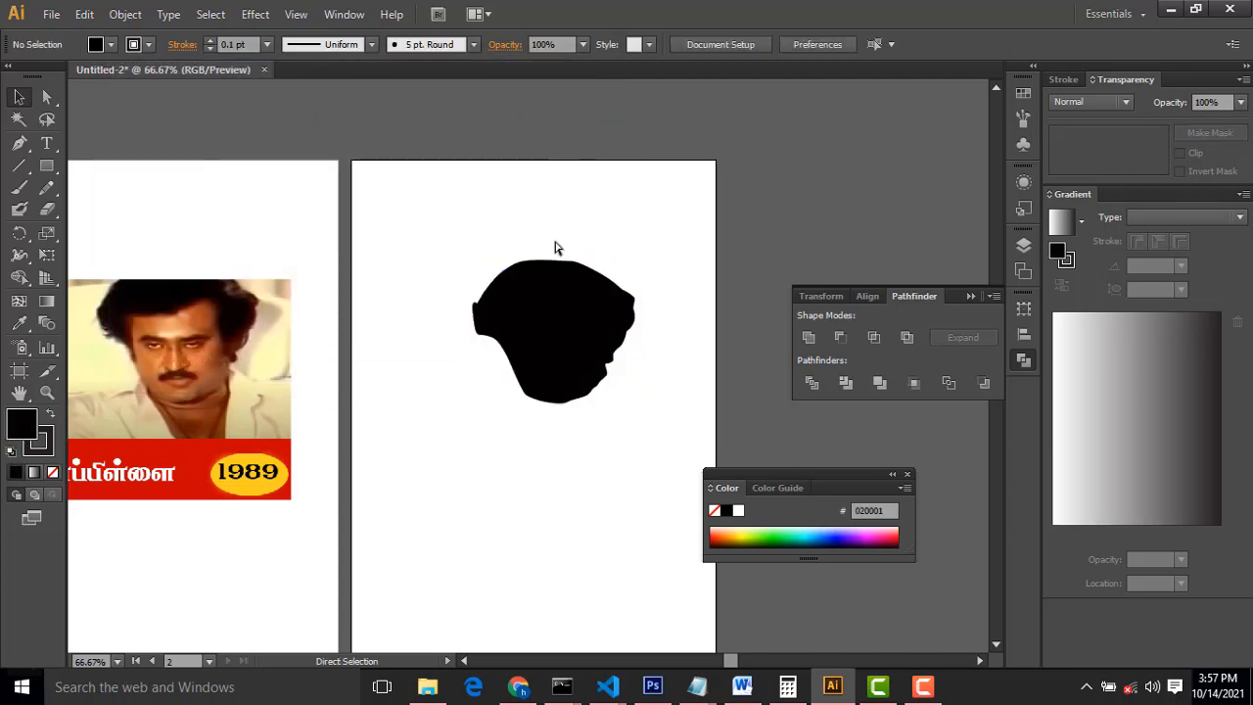
- Place the cut face outline over the black head shape and fill it with yellow-green, d7f948
{"action": "left_click", "coordinate": [555, 301]}
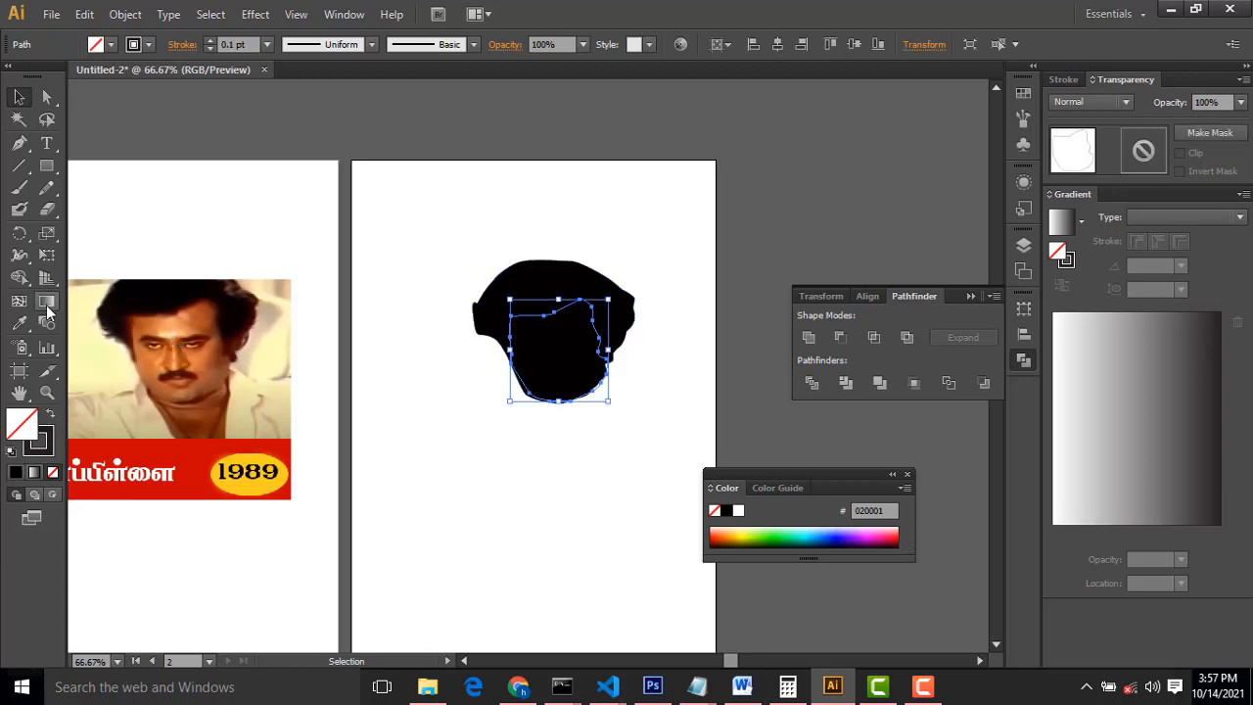
{"action": "double_click", "coordinate": [27, 425]}
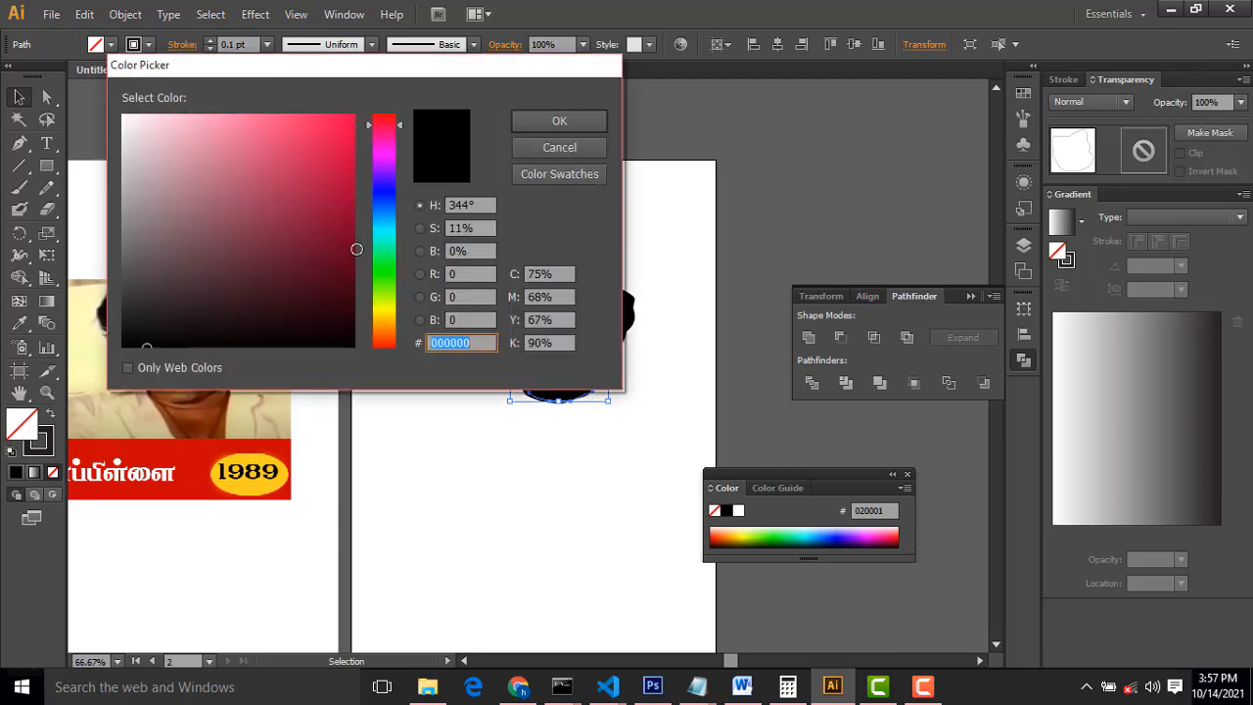
{"action": "left_click", "coordinate": [383, 307]}
{"action": "left_click_drag", "start_coordinate": [342, 277], "coordinate": [289, 117]}
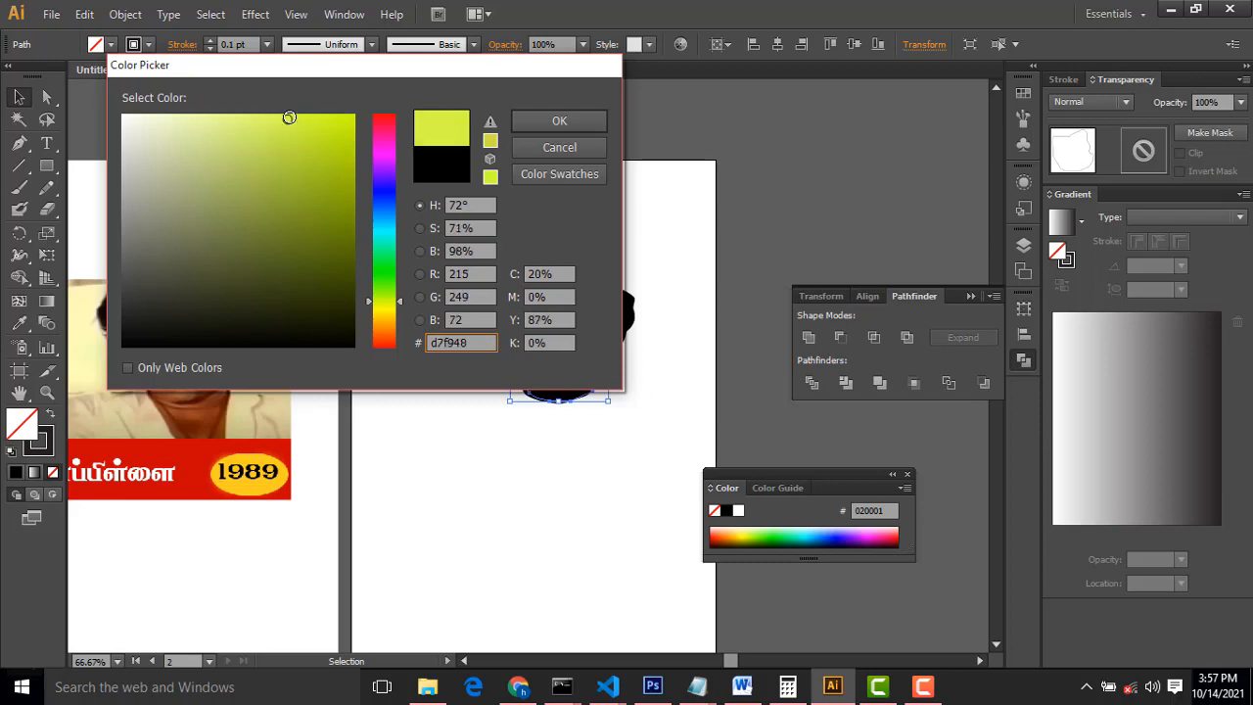
{"action": "left_click", "coordinate": [531, 119]}
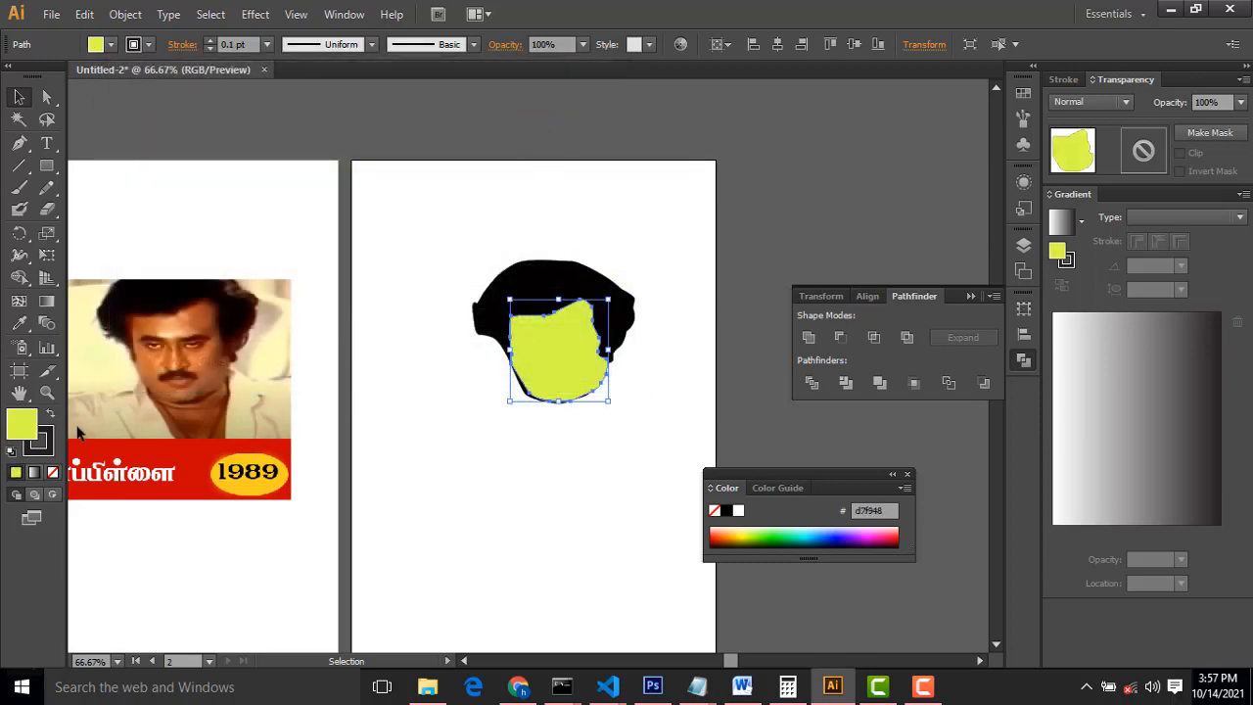
- Change the face shape's fill to warm yellow, ffdd50, and deselect it
{"action": "double_click", "coordinate": [37, 431]}
{"action": "left_click", "coordinate": [391, 317]}
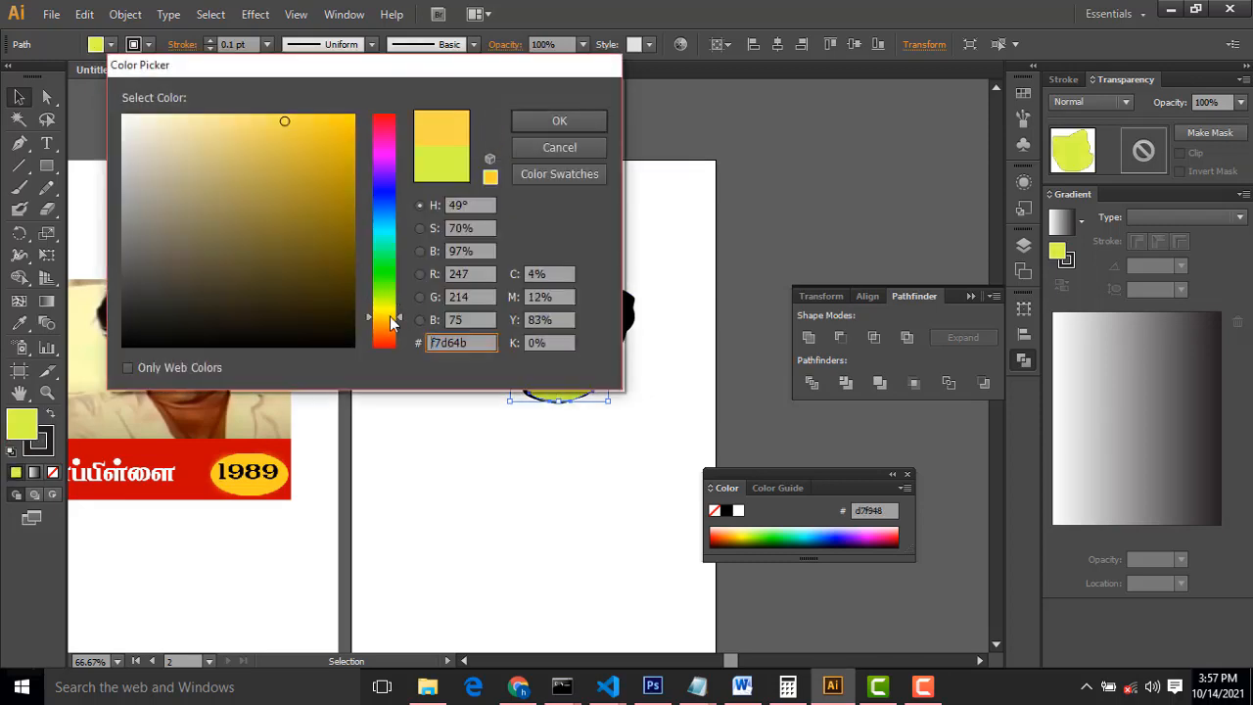
{"action": "left_click_drag", "start_coordinate": [314, 147], "coordinate": [281, 115]}
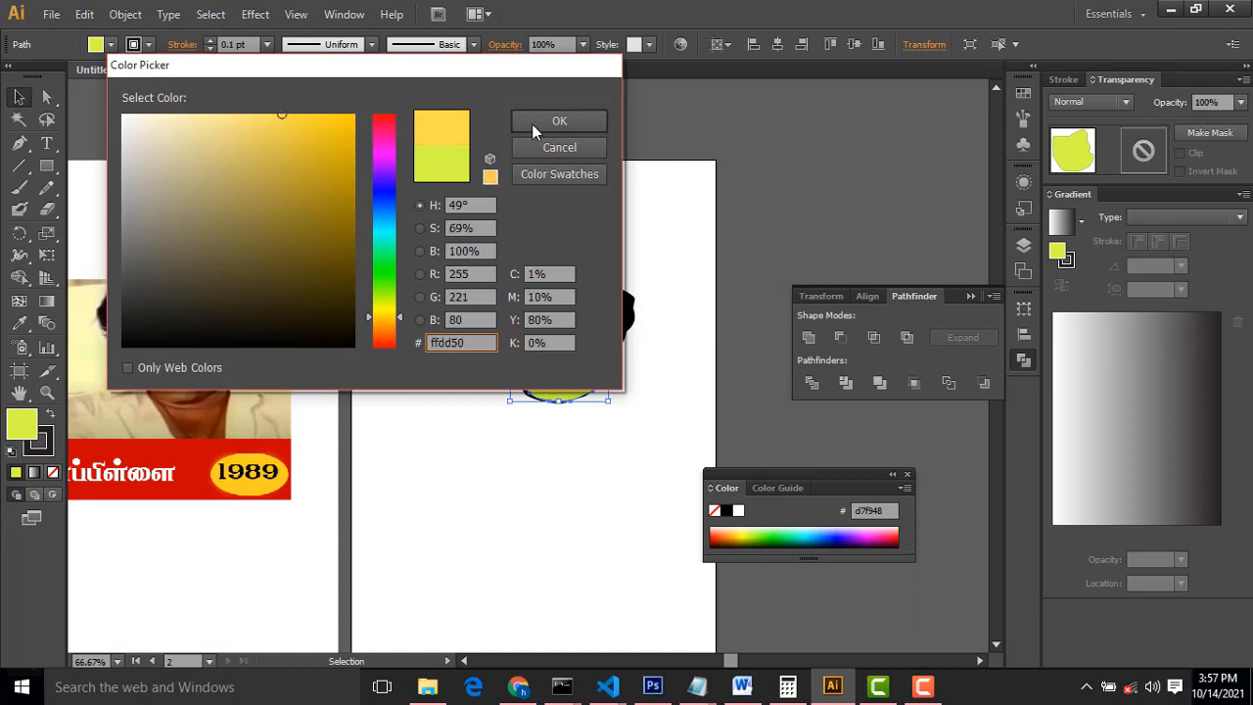
{"action": "left_click", "coordinate": [574, 129]}
{"action": "left_click", "coordinate": [626, 125]}
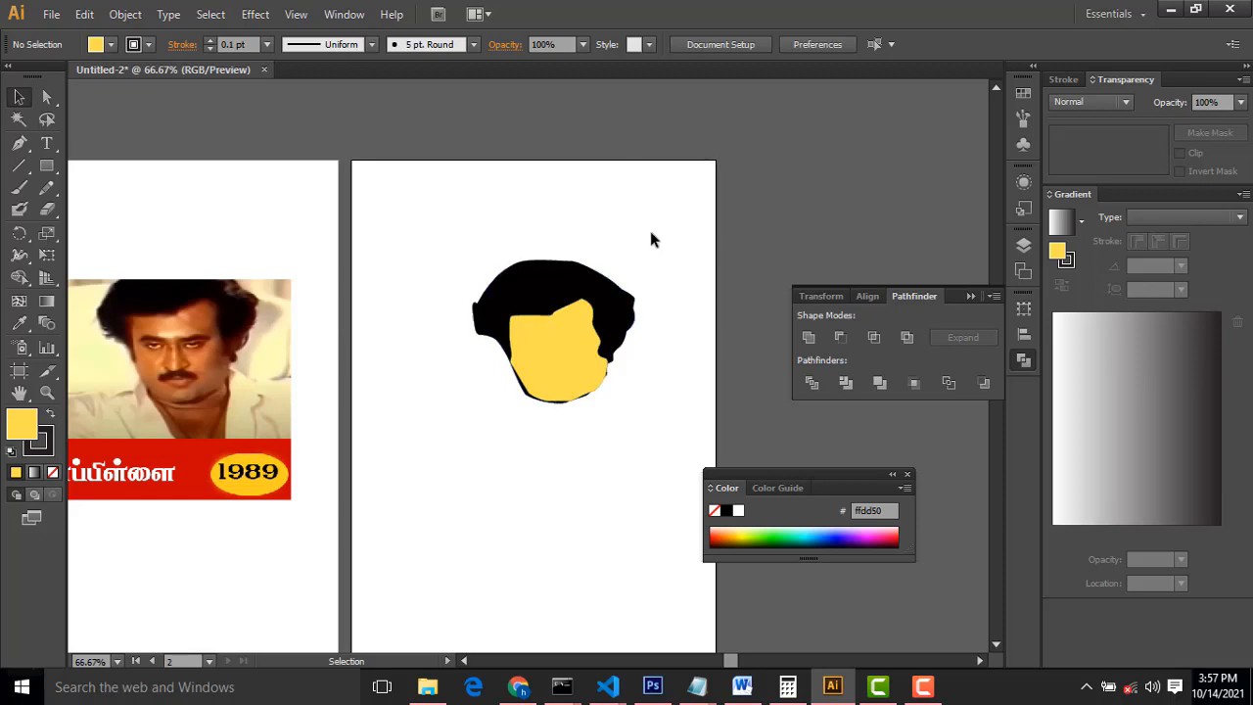
- Trace the eyebrow on the right side of the photo's face as a closed Pen path with no fill
{"action": "key", "text": "ctrl+plus"}
{"action": "key", "text": "ctrl+plus"}
{"action": "key", "text": "ctrl+plus"}
{"action": "left_click_drag", "start_coordinate": [621, 232], "coordinate": [918, 318]}
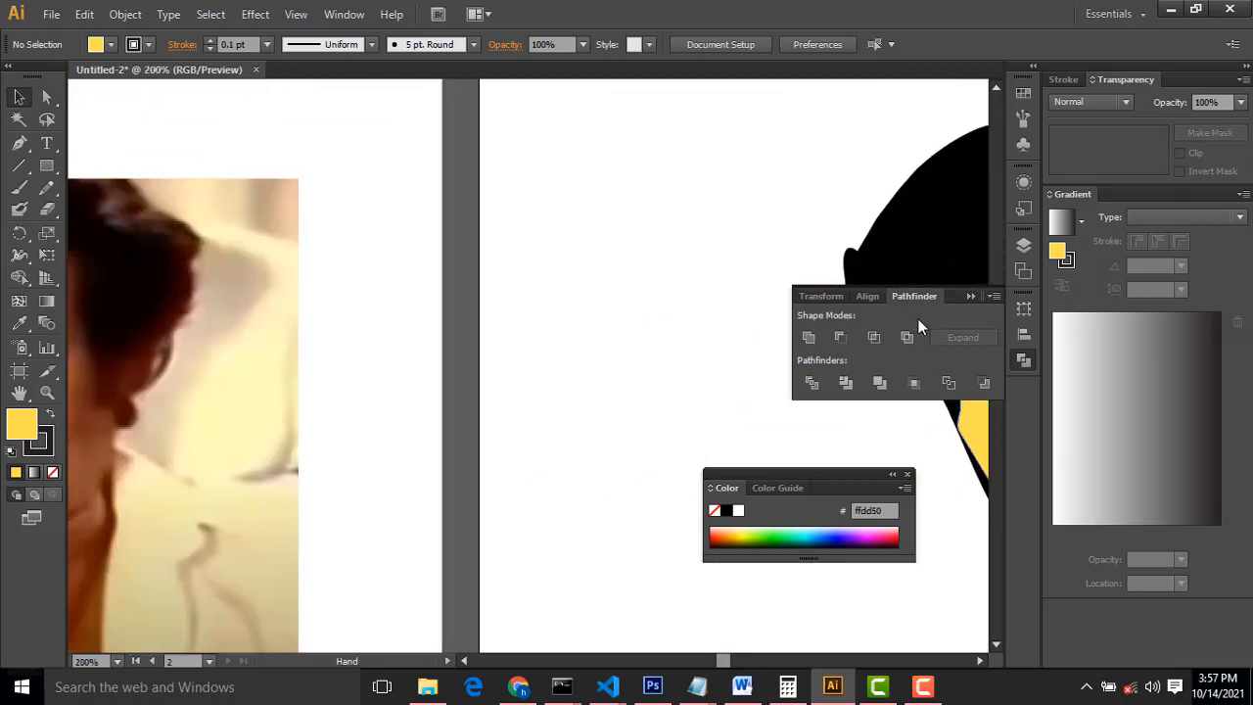
{"action": "left_click_drag", "start_coordinate": [271, 315], "coordinate": [778, 288]}
{"action": "left_click_drag", "start_coordinate": [501, 366], "coordinate": [479, 345]}
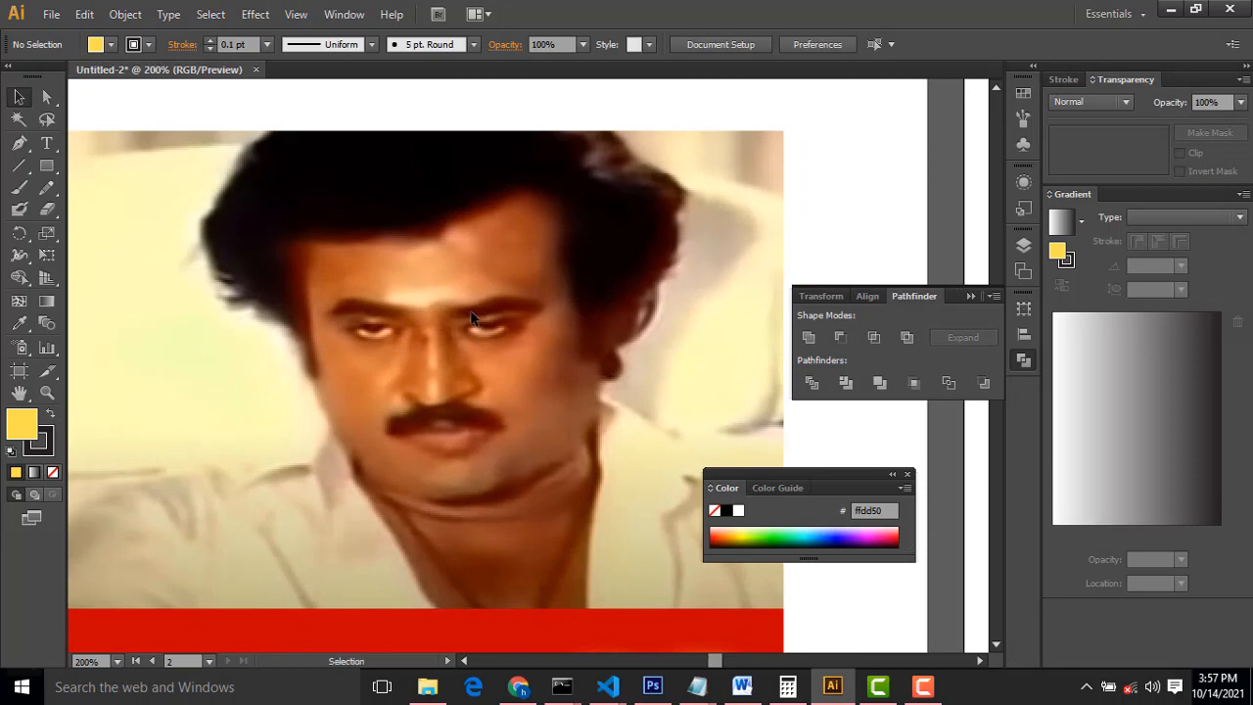
{"action": "key", "text": "ctrl+plus"}
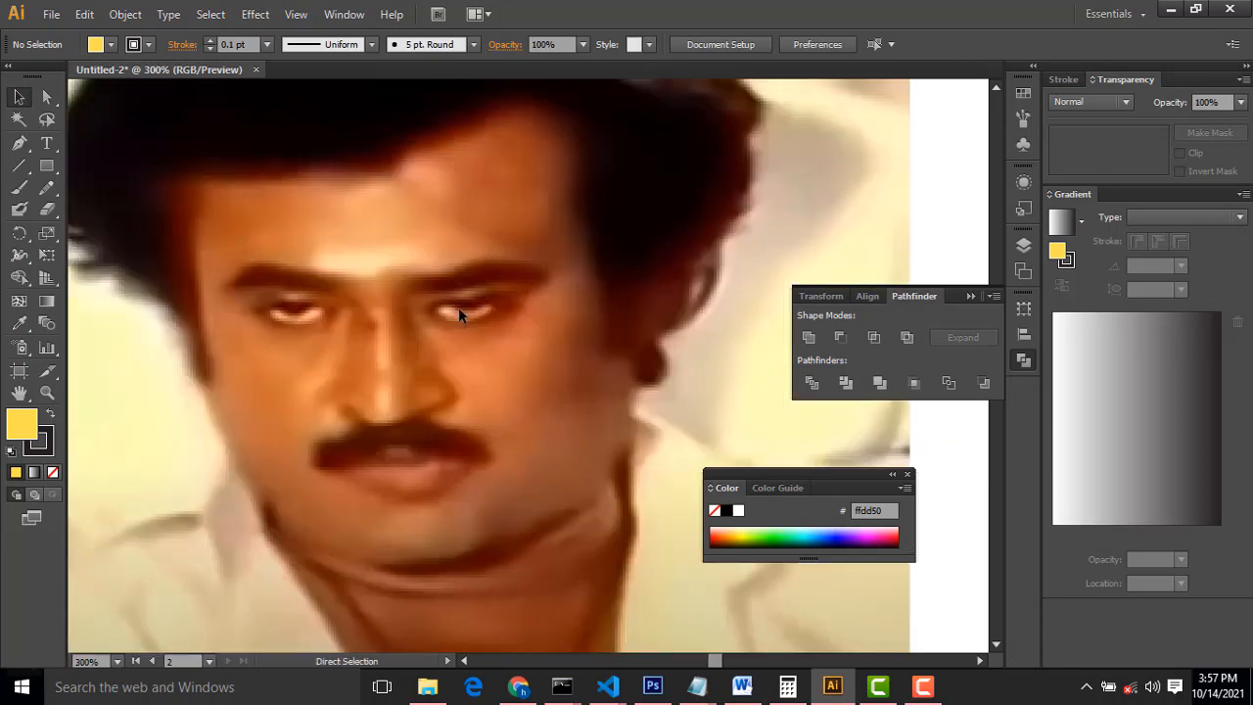
{"action": "key", "text": "ctrl+plus"}
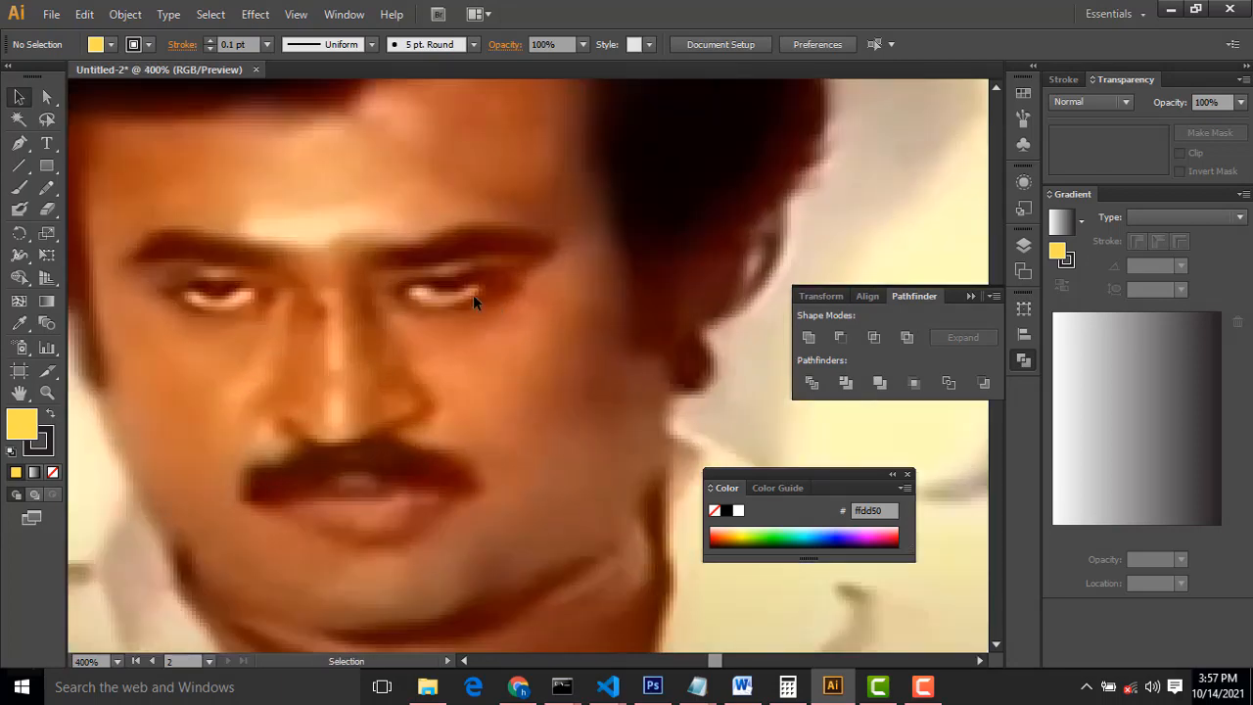
{"action": "left_click", "coordinate": [18, 143]}
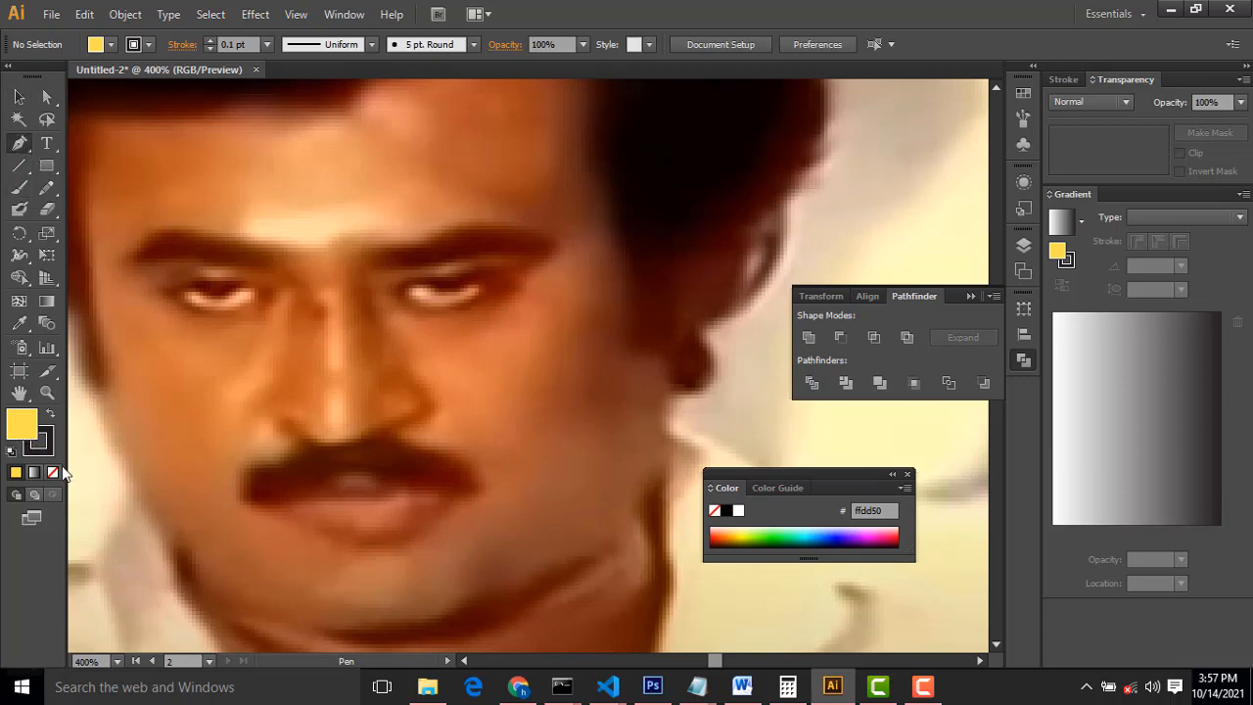
{"action": "left_click", "coordinate": [53, 472]}
{"action": "left_click", "coordinate": [558, 235]}
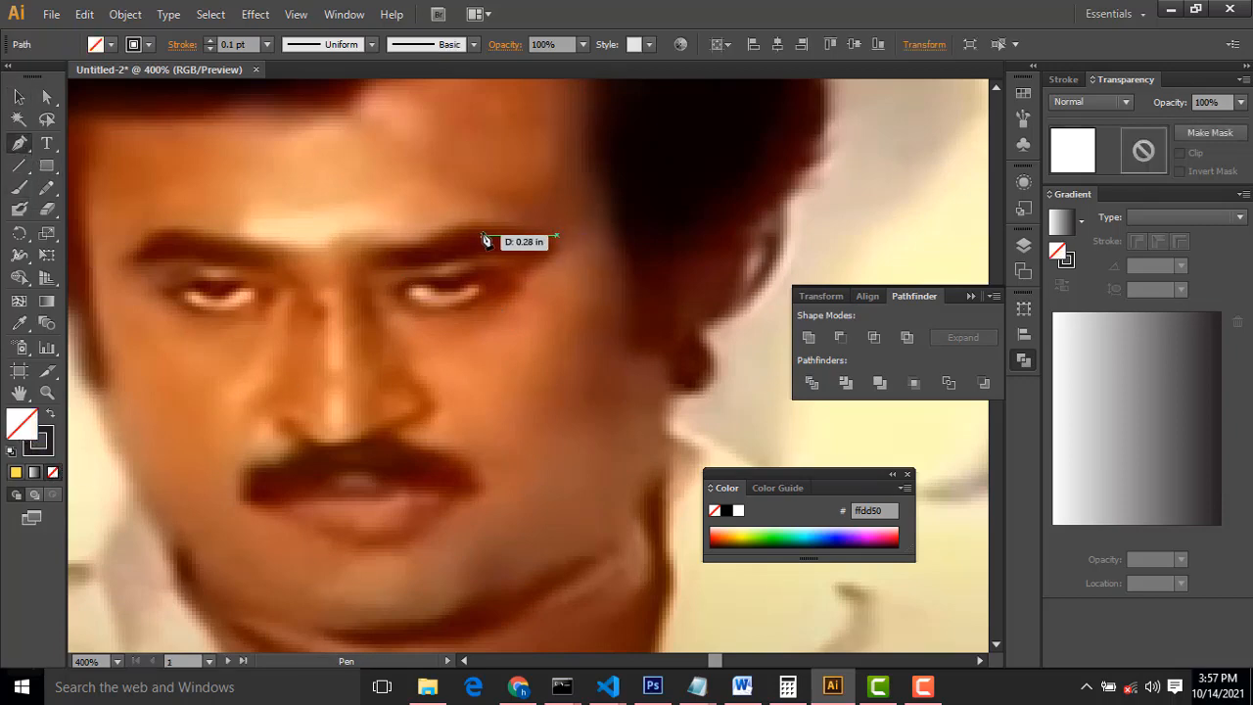
{"action": "left_click_drag", "start_coordinate": [474, 219], "coordinate": [460, 224]}
{"action": "left_click", "coordinate": [401, 245]}
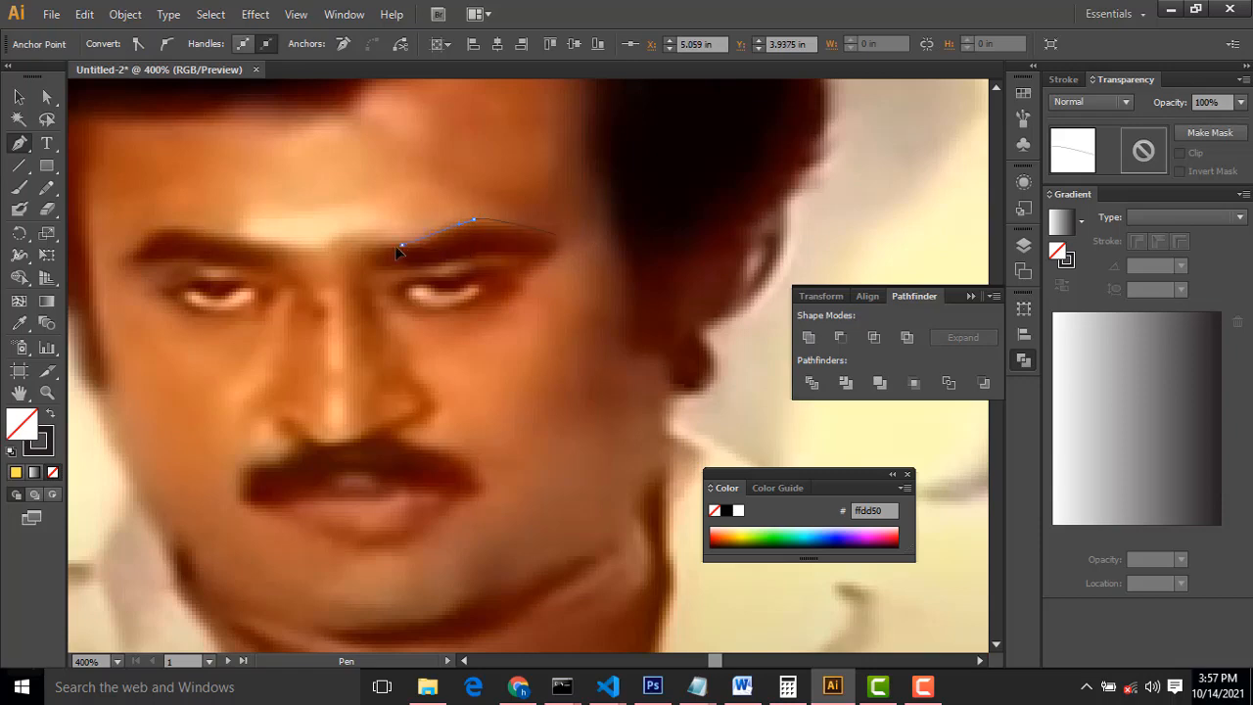
{"action": "left_click_drag", "start_coordinate": [371, 264], "coordinate": [550, 260]}
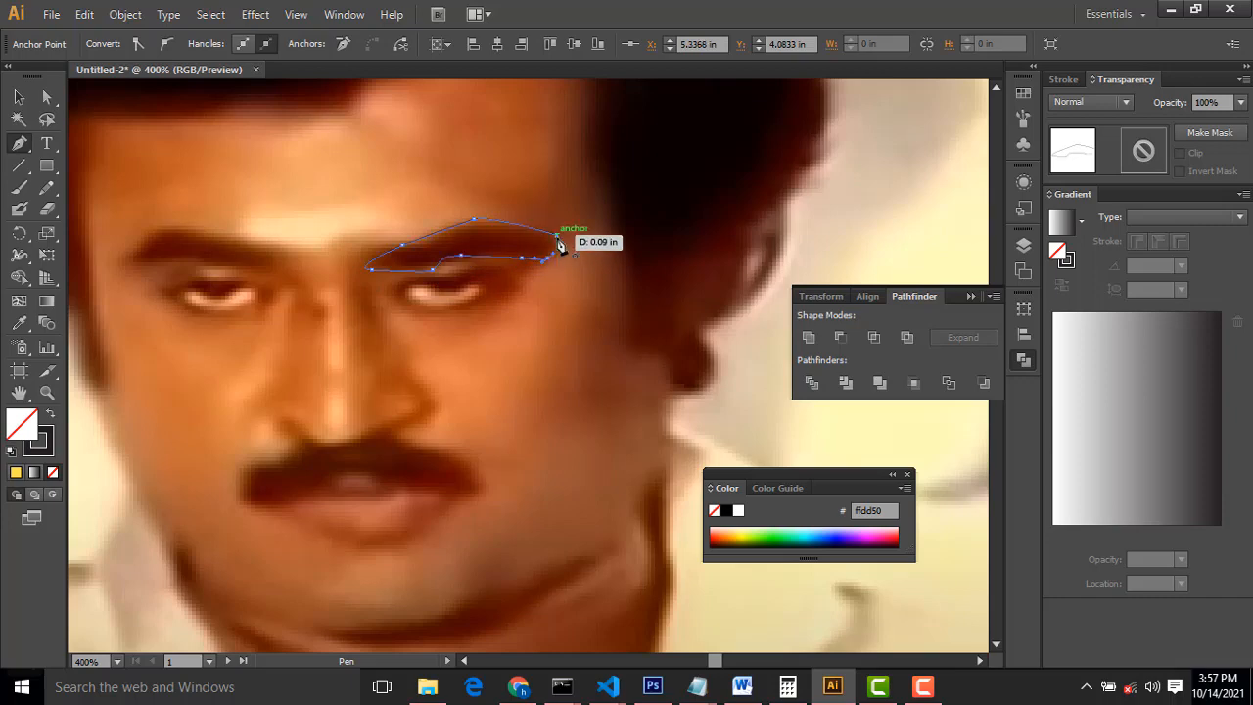
{"action": "left_click", "coordinate": [556, 235]}
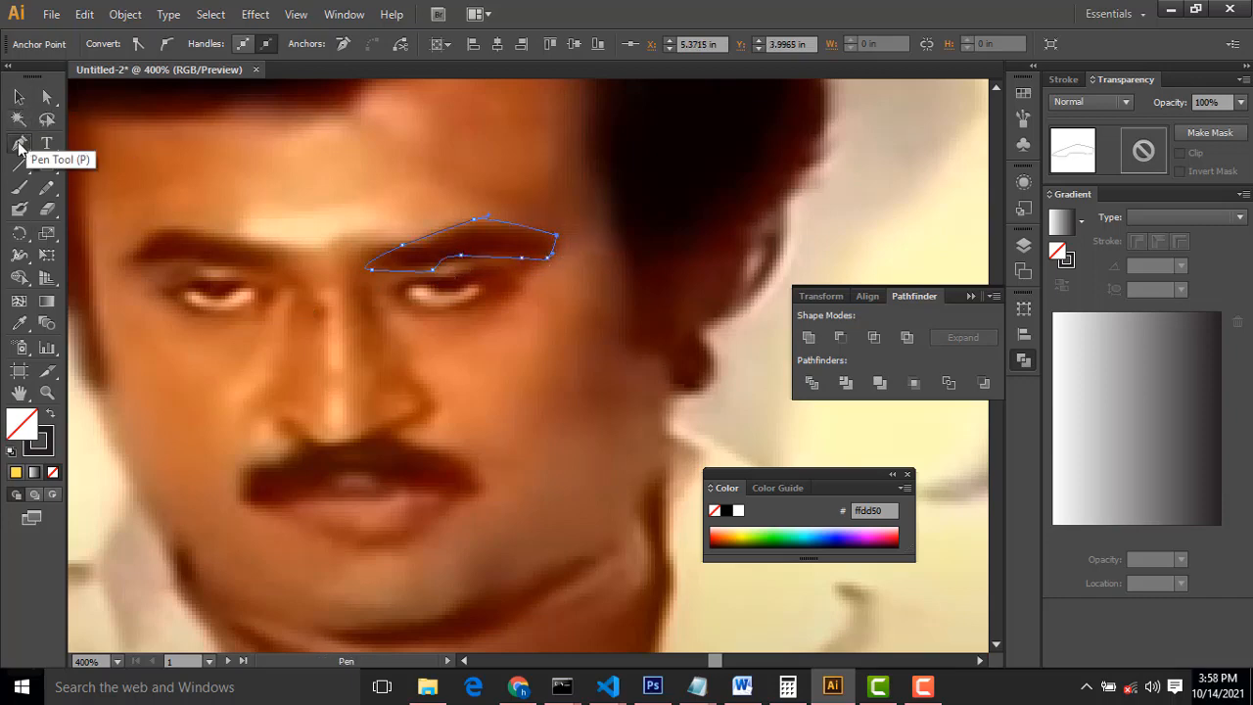
- Trace the eyebrow on the left side of the photo's face as a closed Pen path and deselect it
{"action": "left_click", "coordinate": [271, 251]}
{"action": "left_click_drag", "start_coordinate": [197, 231], "coordinate": [270, 270]}
{"action": "left_click", "coordinate": [272, 250]}
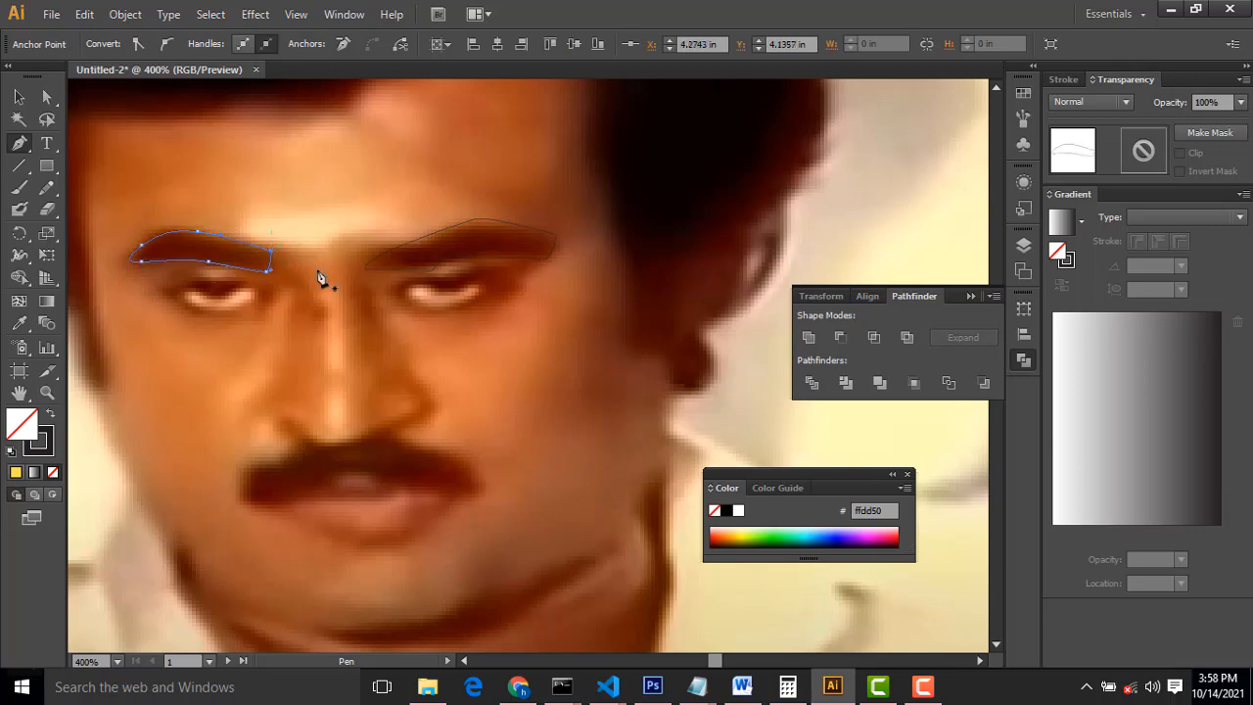
{"action": "left_click", "coordinate": [18, 97]}
{"action": "left_click", "coordinate": [600, 426]}
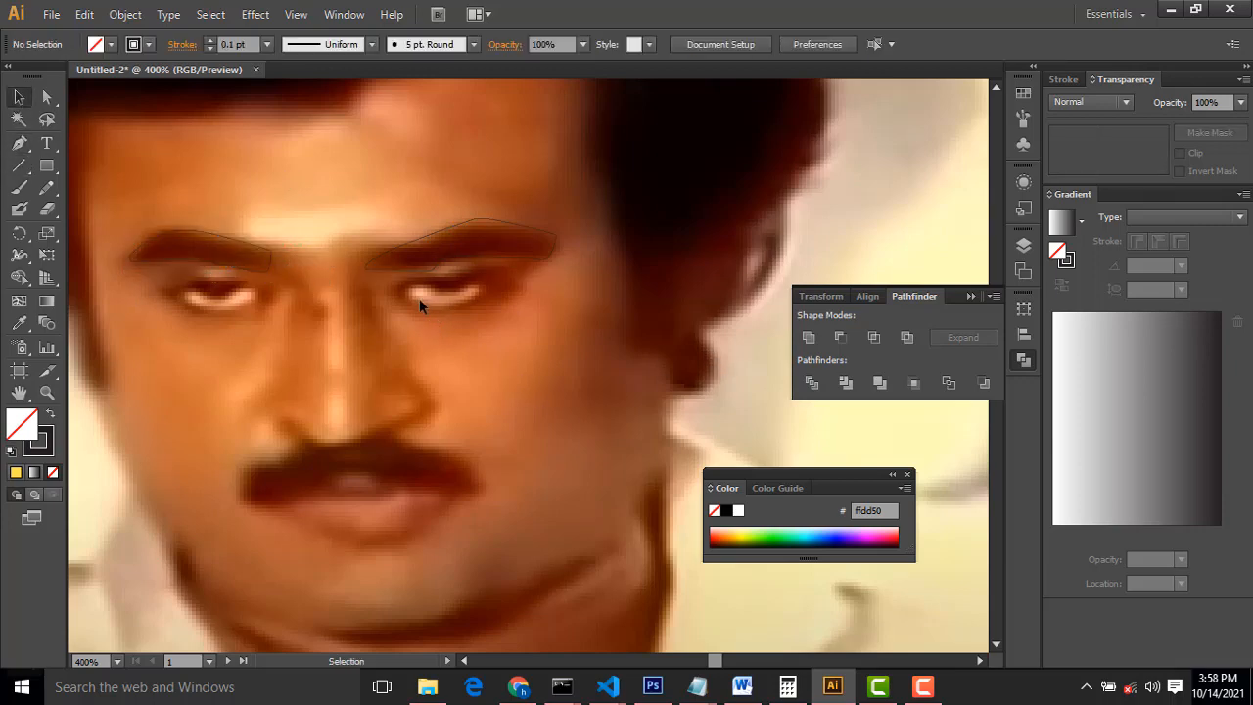
- Trace the eye on the right side of the photo's face as a closed Pen path below its eyebrow
{"action": "left_click", "coordinate": [18, 143]}
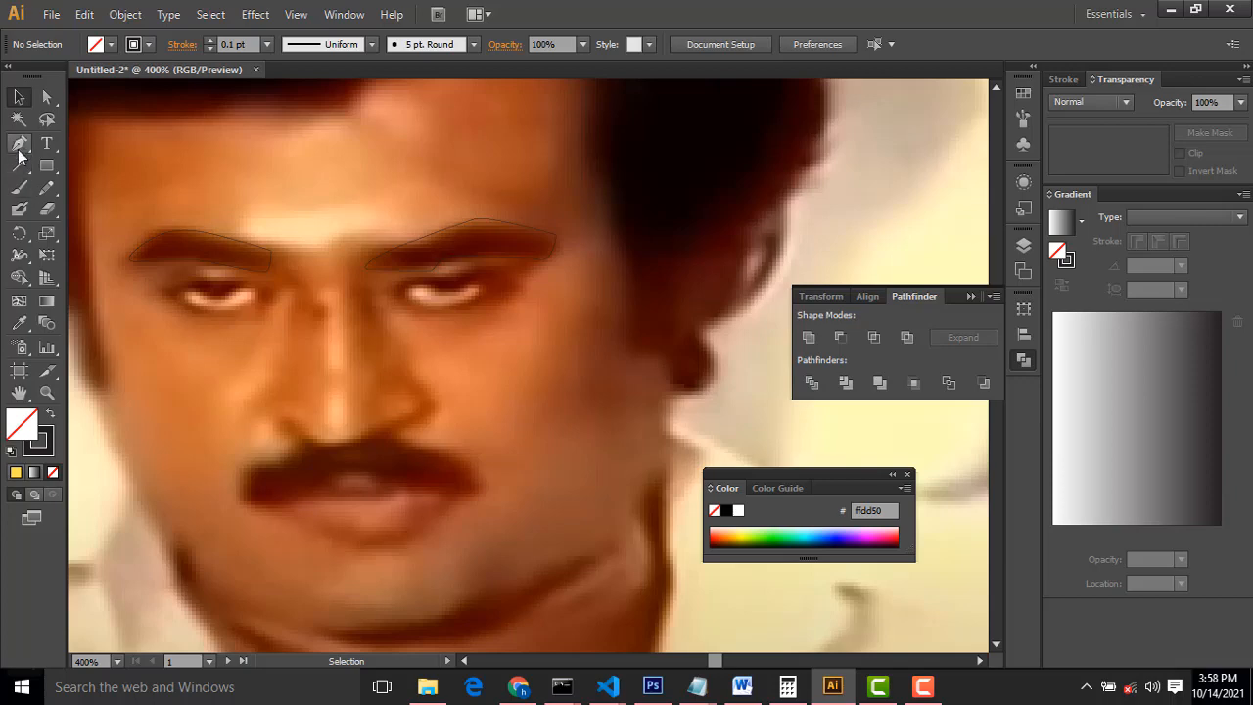
{"action": "left_click", "coordinate": [482, 272]}
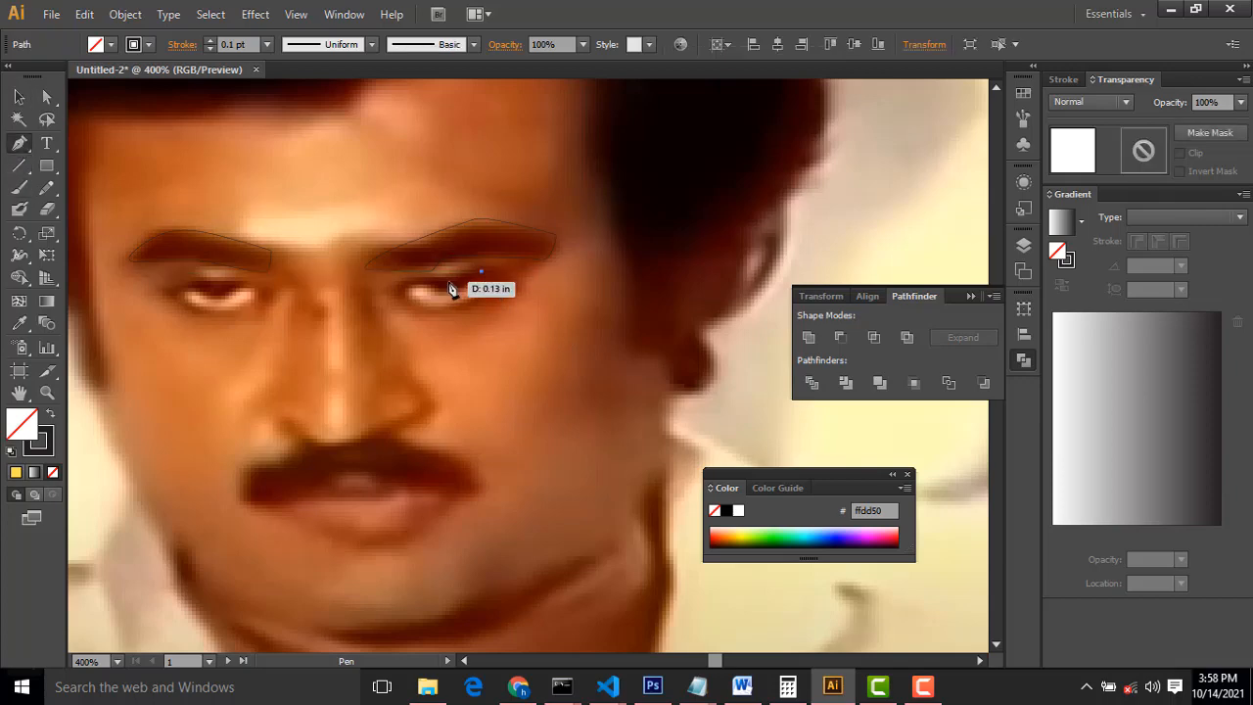
{"action": "left_click_drag", "start_coordinate": [446, 283], "coordinate": [482, 293]}
{"action": "left_click", "coordinate": [482, 273]}
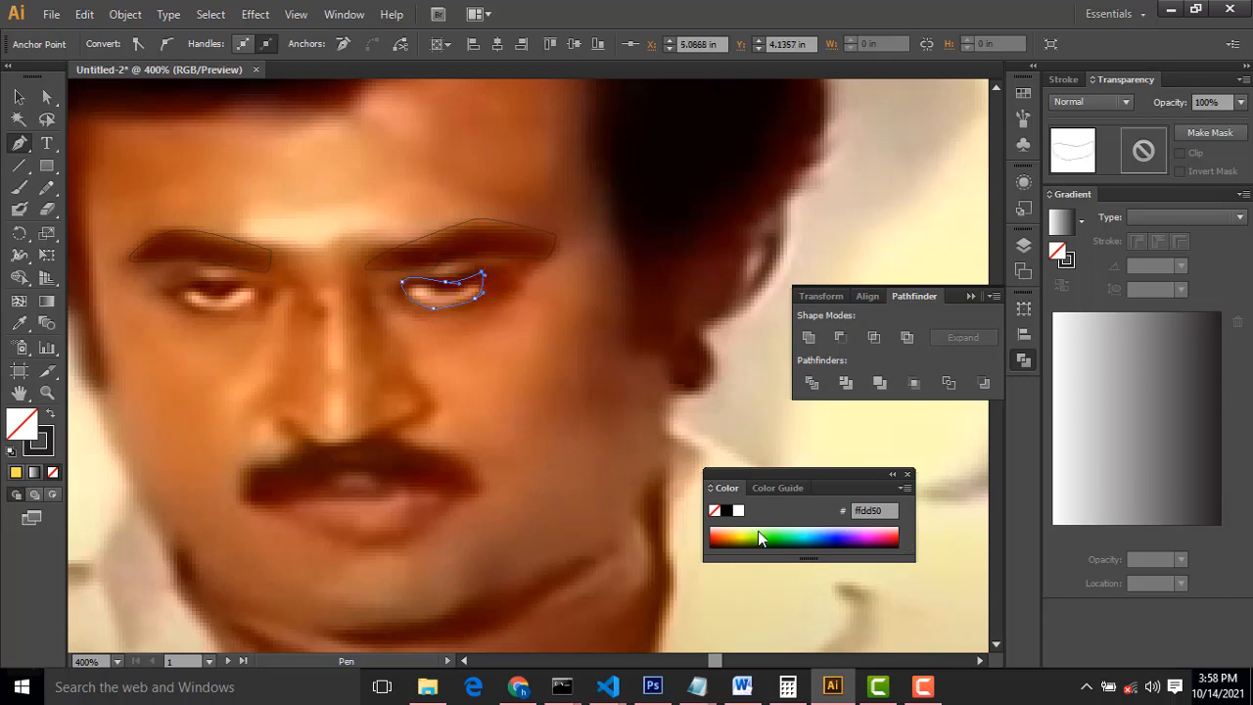
- Trace the eye on the left side of the photo's face as a closed Pen path
{"action": "left_click_drag", "start_coordinate": [249, 285], "coordinate": [244, 313]}
{"action": "left_click_drag", "start_coordinate": [243, 309], "coordinate": [264, 301]}
{"action": "left_click_drag", "start_coordinate": [255, 291], "coordinate": [254, 285]}
{"action": "left_click", "coordinate": [250, 284]}
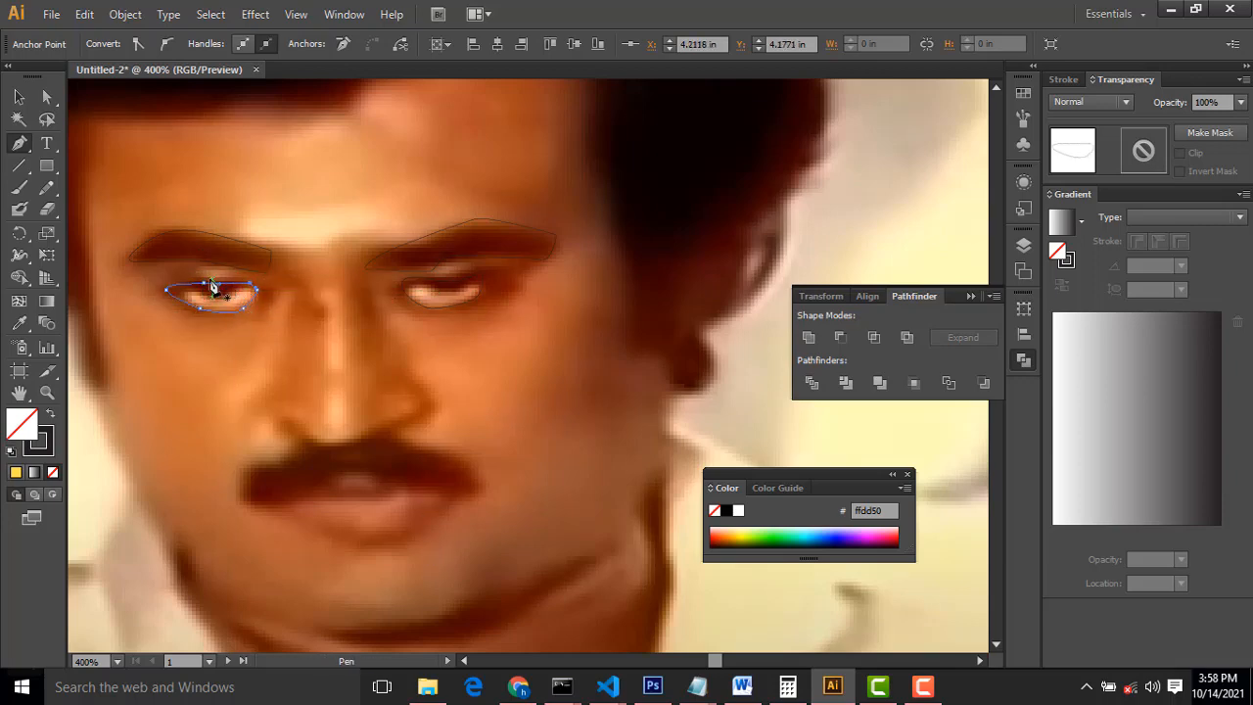
- Try to draw a rounded rectangle over the iris of the left eye
{"action": "left_click", "coordinate": [199, 251]}
{"action": "key", "text": "ctrl+equal"}
{"action": "key", "text": "ctrl+equal"}
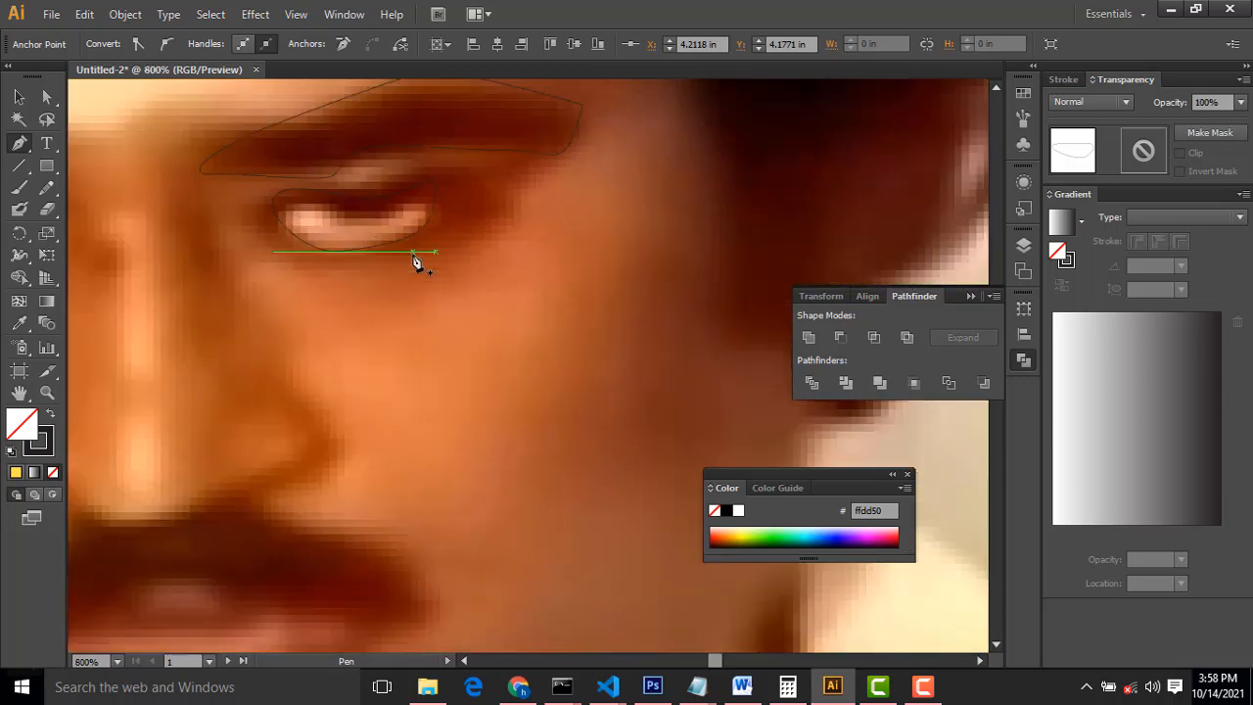
{"action": "left_click_drag", "start_coordinate": [412, 255], "coordinate": [886, 365]}
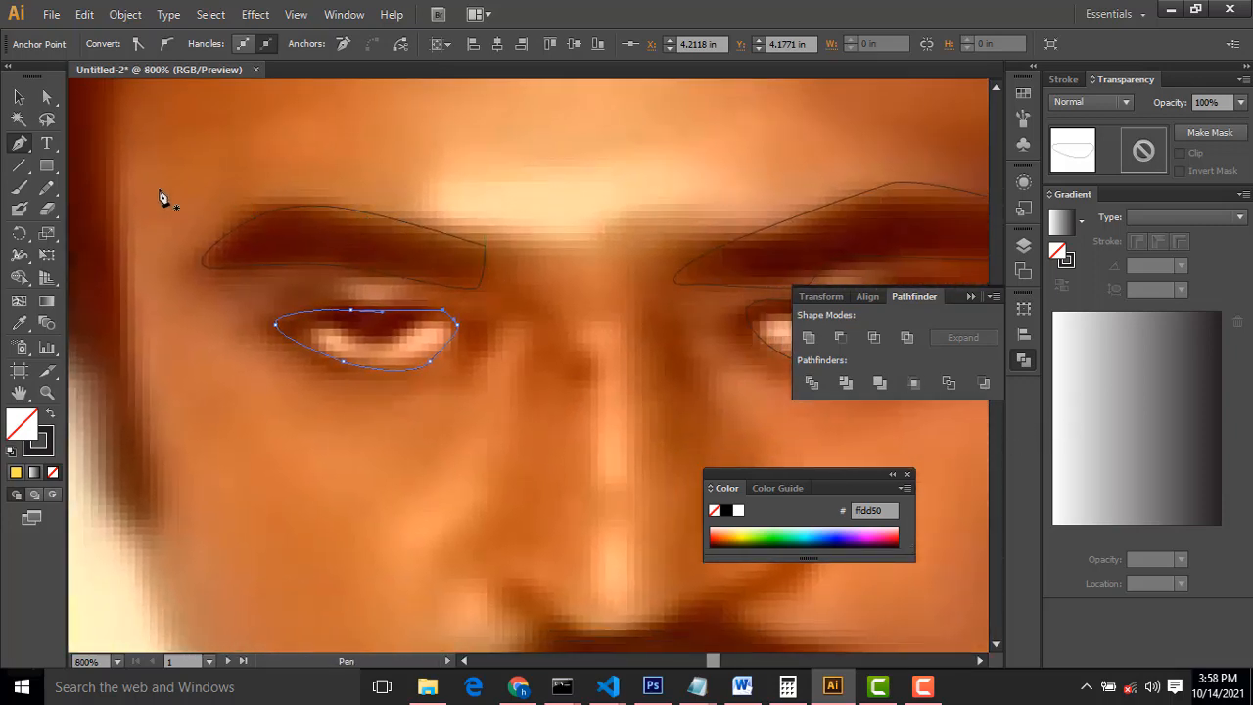
{"action": "left_click", "coordinate": [47, 167]}
{"action": "left_click", "coordinate": [48, 168]}
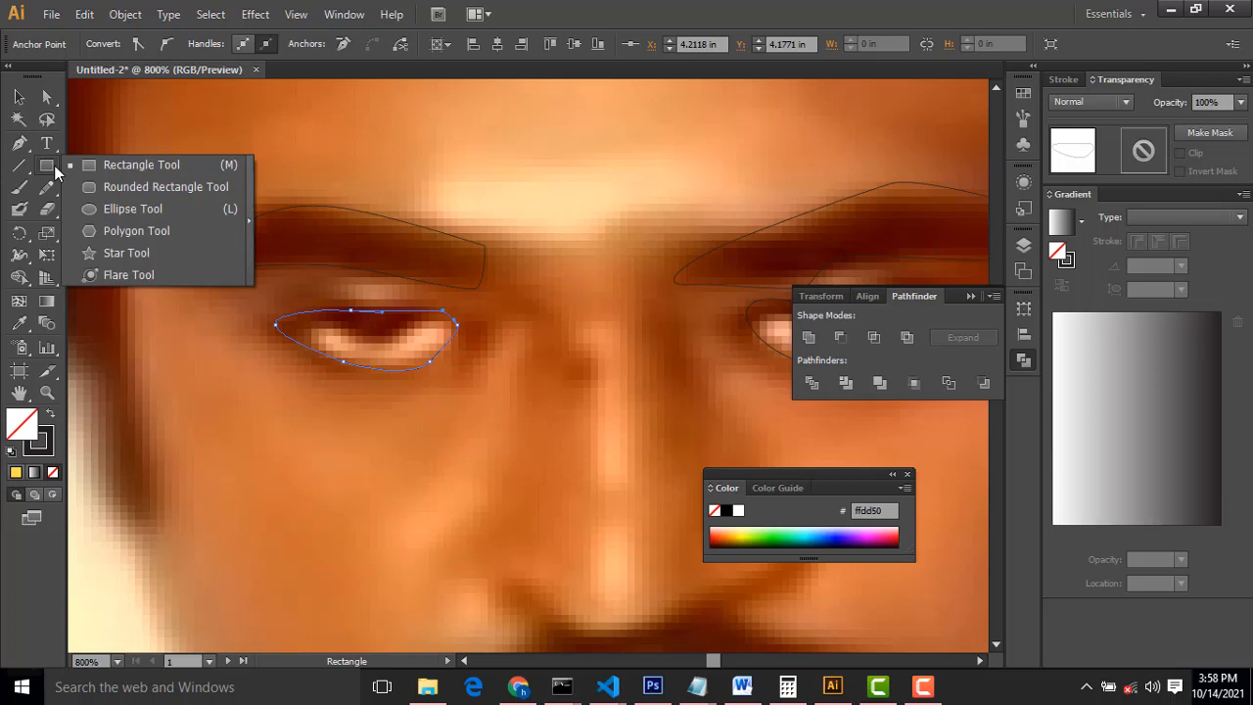
{"action": "left_click", "coordinate": [125, 187]}
{"action": "left_click_drag", "start_coordinate": [322, 290], "coordinate": [425, 335]}
{"action": "key", "text": "ctrl+z"}
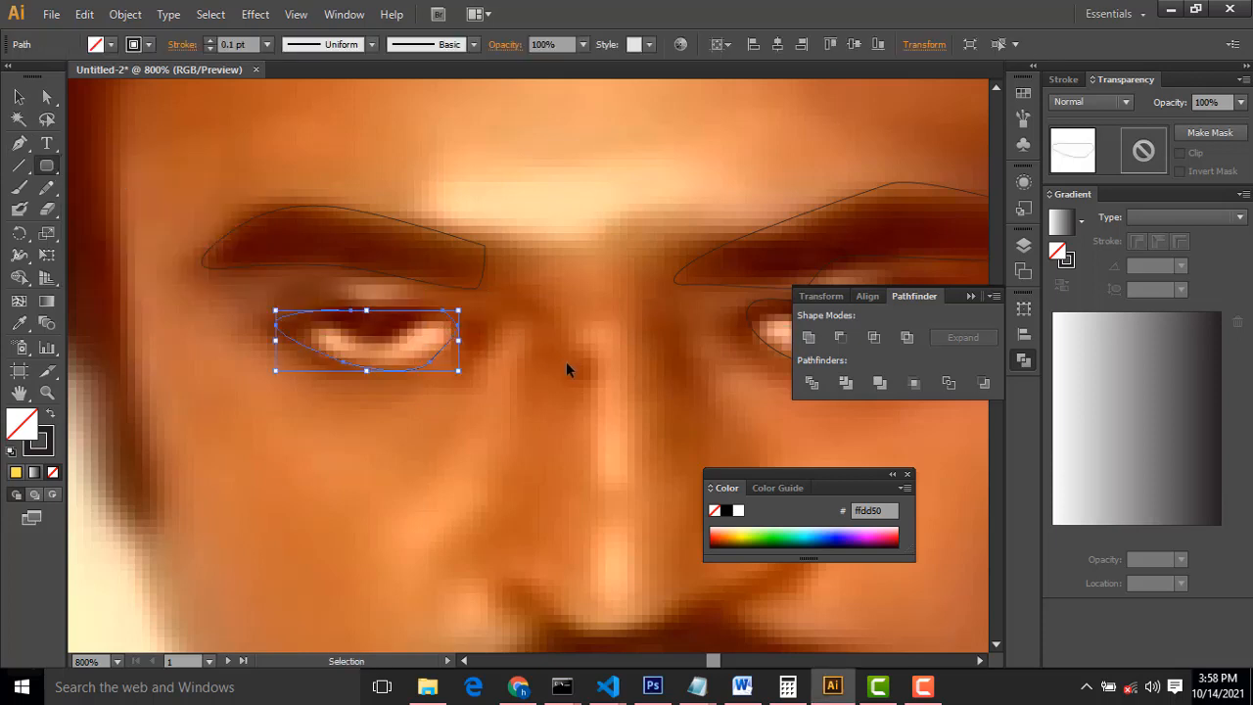
- Trace the iris of the eye on the left side of the photo's face as a closed Pen path reaching above the eye outline
{"action": "left_click", "coordinate": [18, 97]}
{"action": "left_click", "coordinate": [19, 144]}
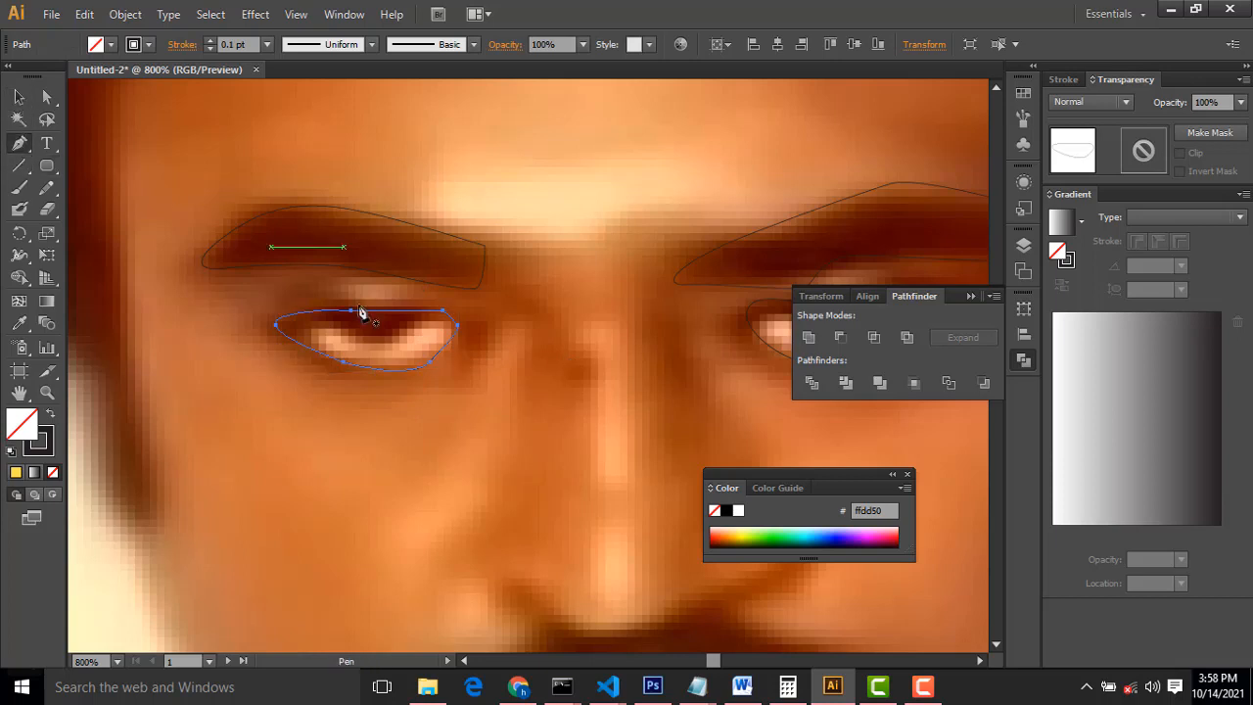
{"action": "left_click_drag", "start_coordinate": [317, 294], "coordinate": [398, 293]}
{"action": "left_click", "coordinate": [354, 336]}
{"action": "left_click", "coordinate": [317, 295]}
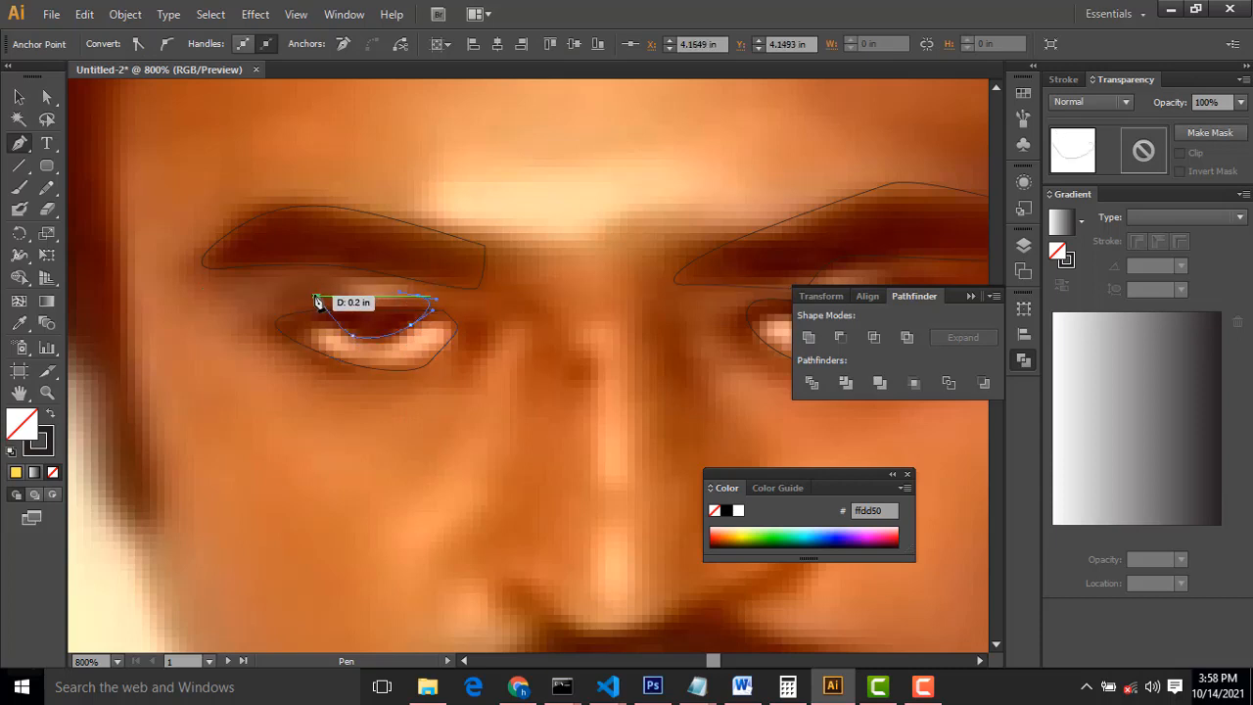
{"action": "left_click", "coordinate": [18, 96]}
{"action": "left_click", "coordinate": [473, 361]}
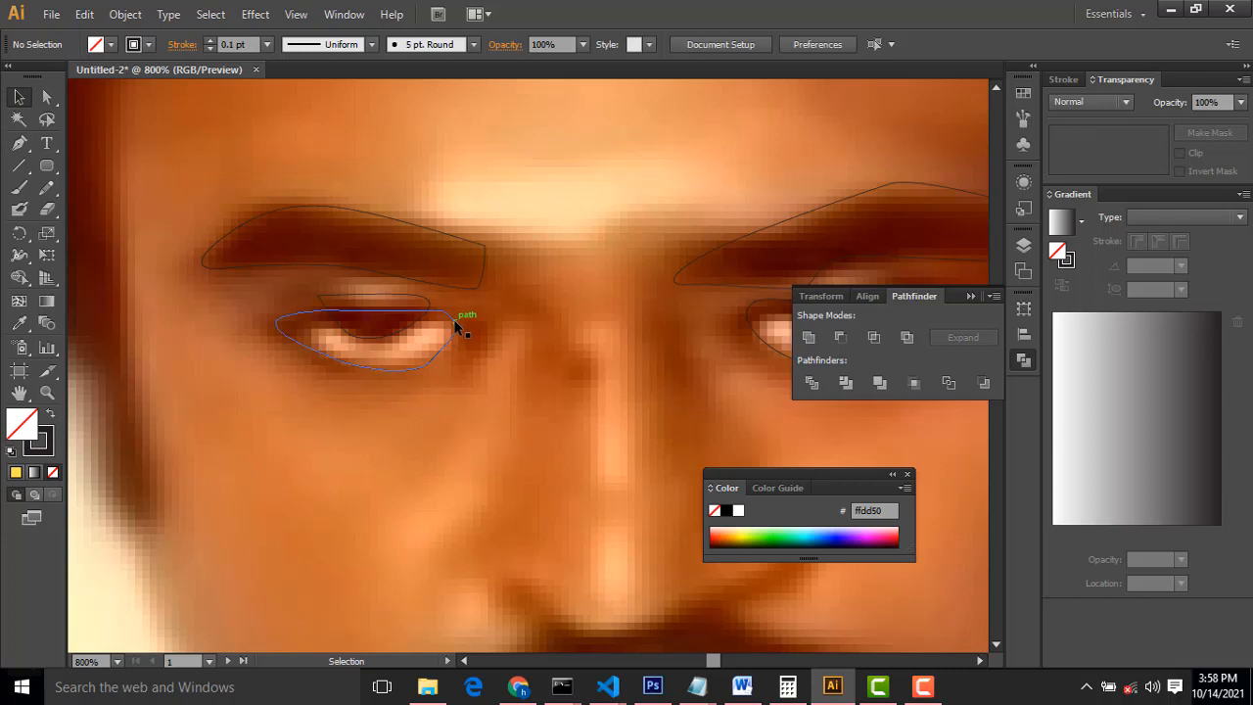
- Trim the iris path to the left eye's outline with Pathfinder Intersect, keeping the eye outline as a separate path
{"action": "left_click", "coordinate": [456, 327]}
{"action": "key", "text": "a"}
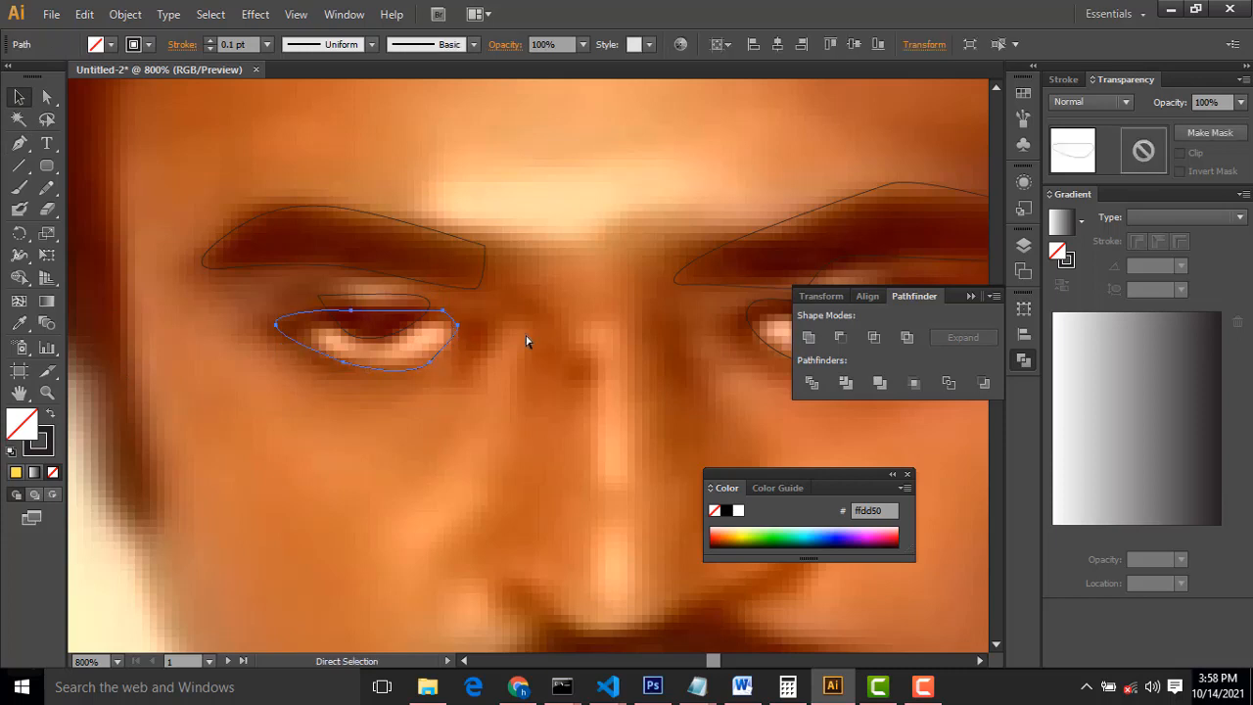
{"action": "key", "text": "v"}
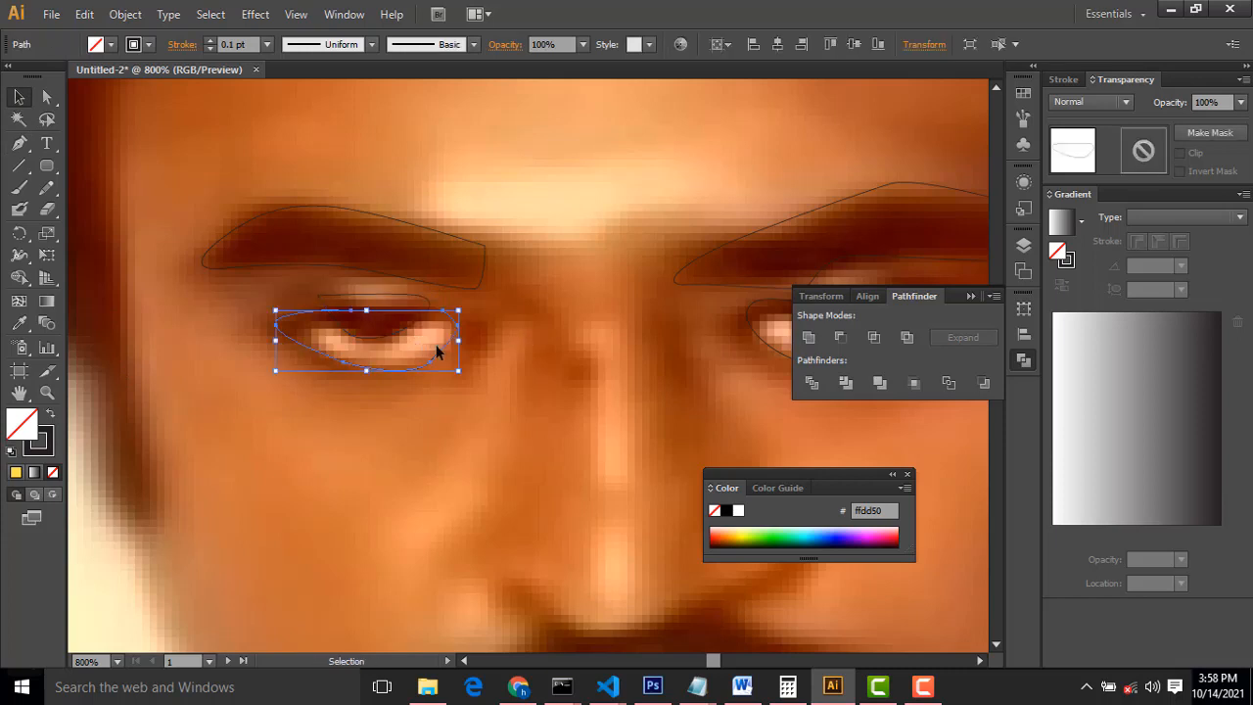
{"action": "left_click", "coordinate": [417, 297], "text": "shift"}
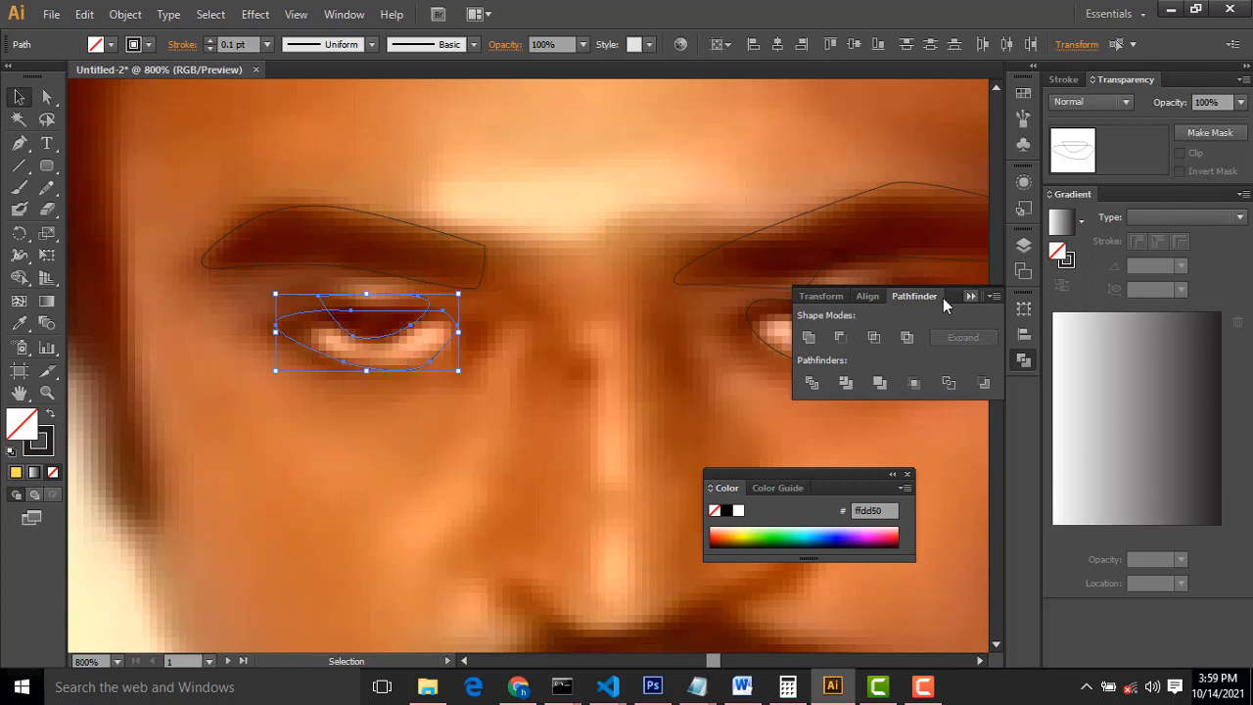
{"action": "left_click", "coordinate": [353, 16]}
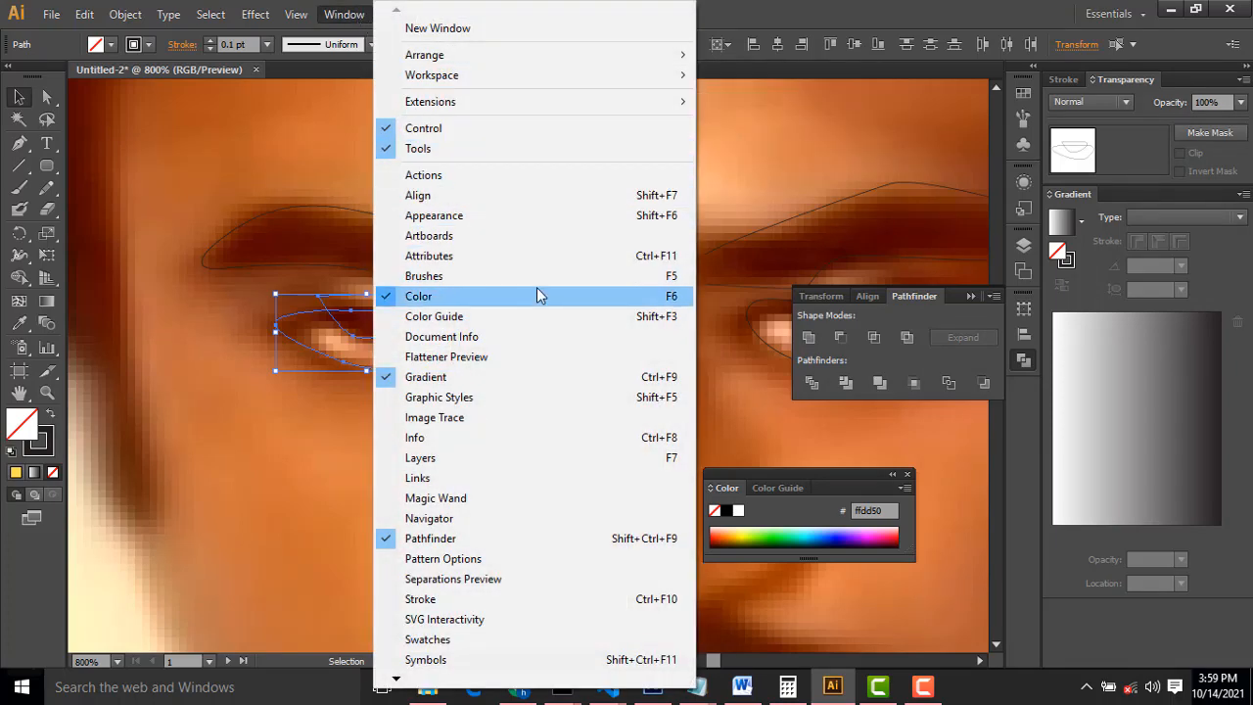
{"action": "left_click", "coordinate": [811, 18]}
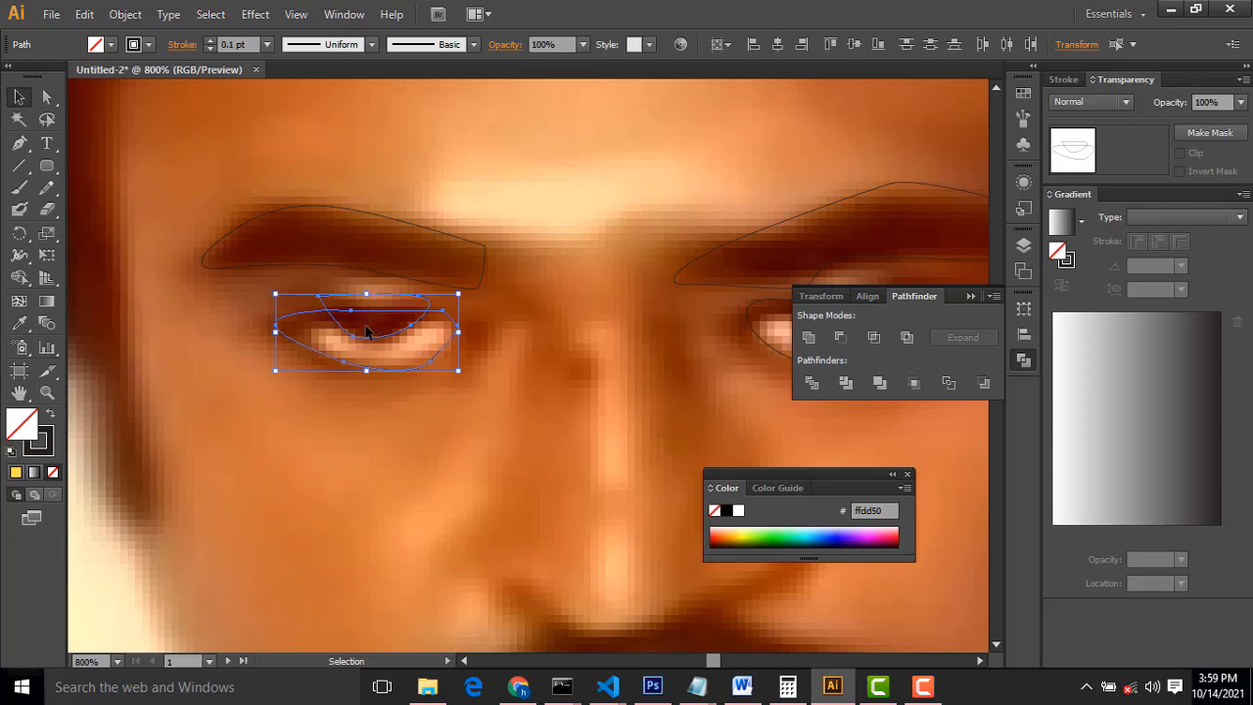
{"action": "left_click", "coordinate": [875, 338]}
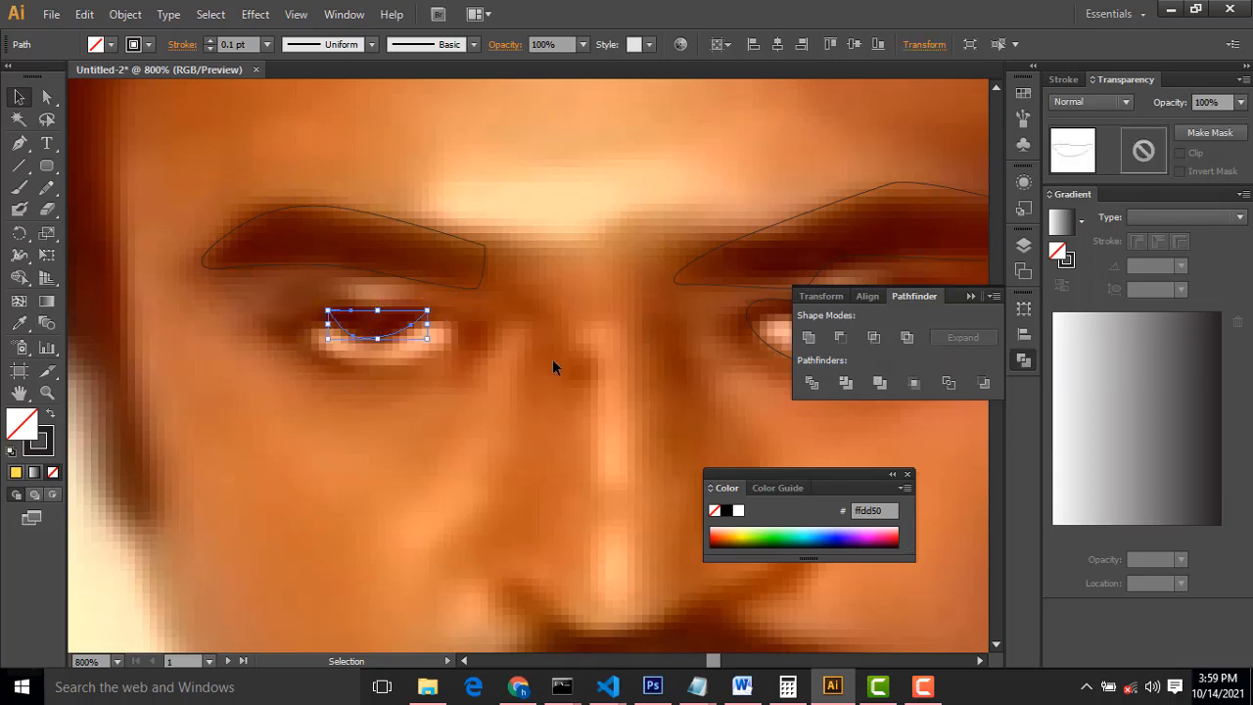
{"action": "key", "text": "ctrl+z"}
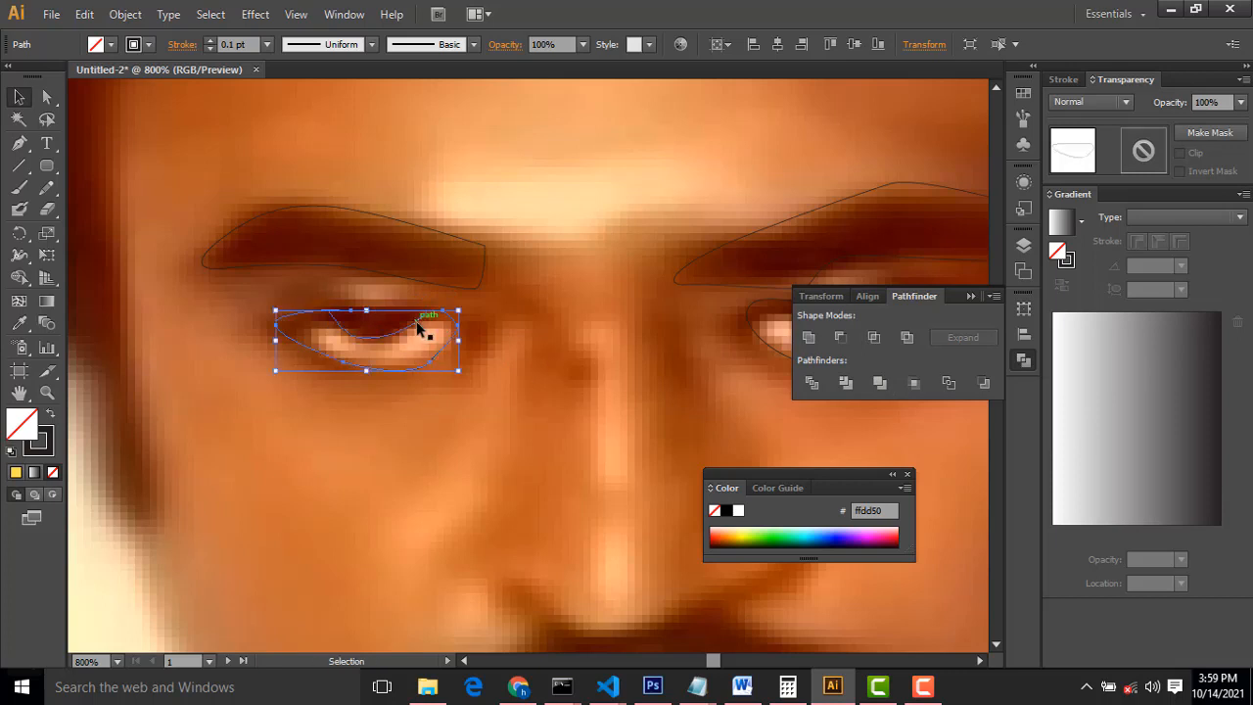
- Fill the left eye's outline with the off-white colour fcfcfa and deselect it
{"action": "left_click", "coordinate": [477, 329]}
{"action": "left_click", "coordinate": [457, 337]}
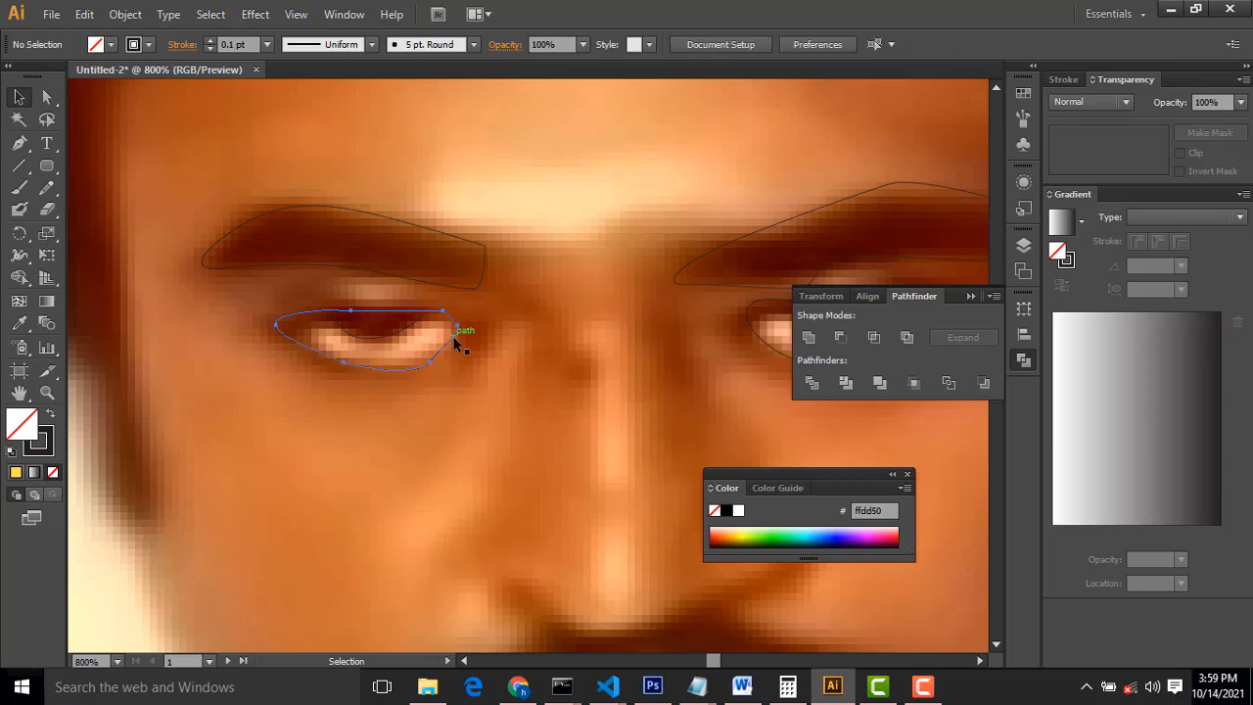
{"action": "double_click", "coordinate": [21, 423]}
{"action": "mouse_move", "coordinate": [179, 318]}
{"action": "left_mouse_down"}
{"action": "mouse_move", "coordinate": [125, 342]}
{"action": "mouse_move", "coordinate": [143, 168]}
{"action": "mouse_move", "coordinate": [125, 115]}
{"action": "left_mouse_up"}
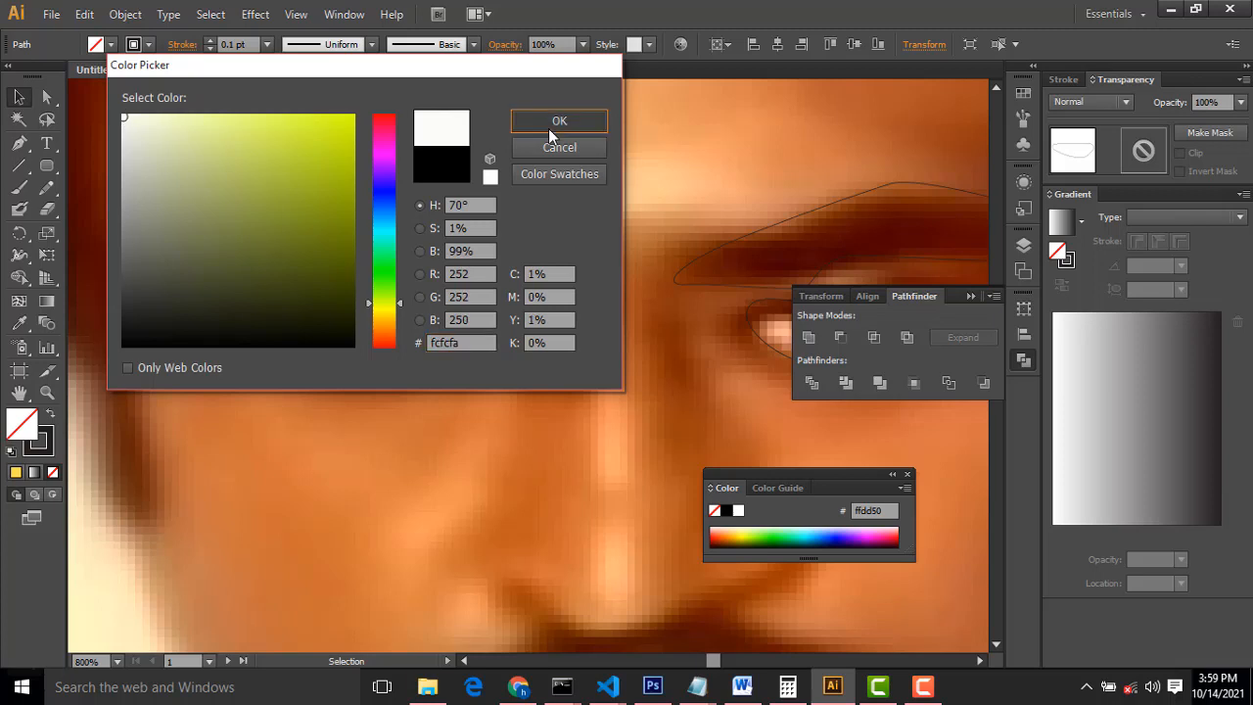
{"action": "left_click", "coordinate": [556, 122]}
{"action": "left_click", "coordinate": [608, 186]}
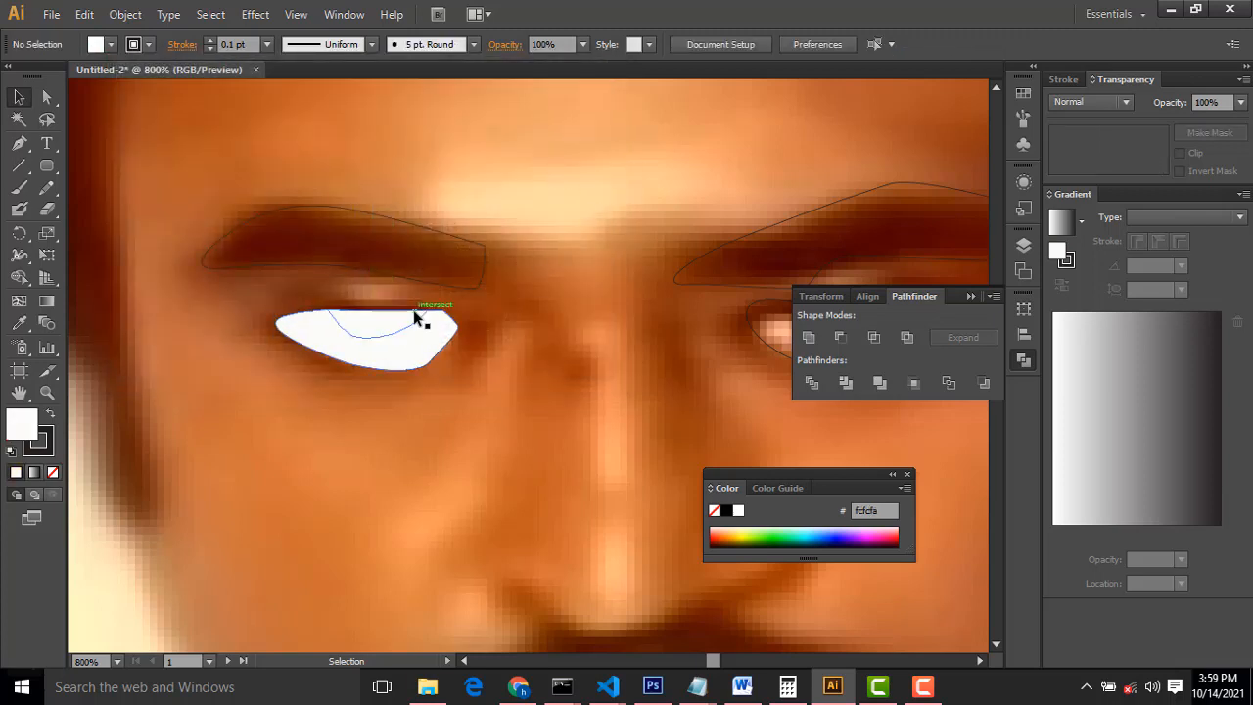
- Try sending the off-white eye shape to the back, then undo the reordering
{"action": "left_click", "coordinate": [421, 319]}
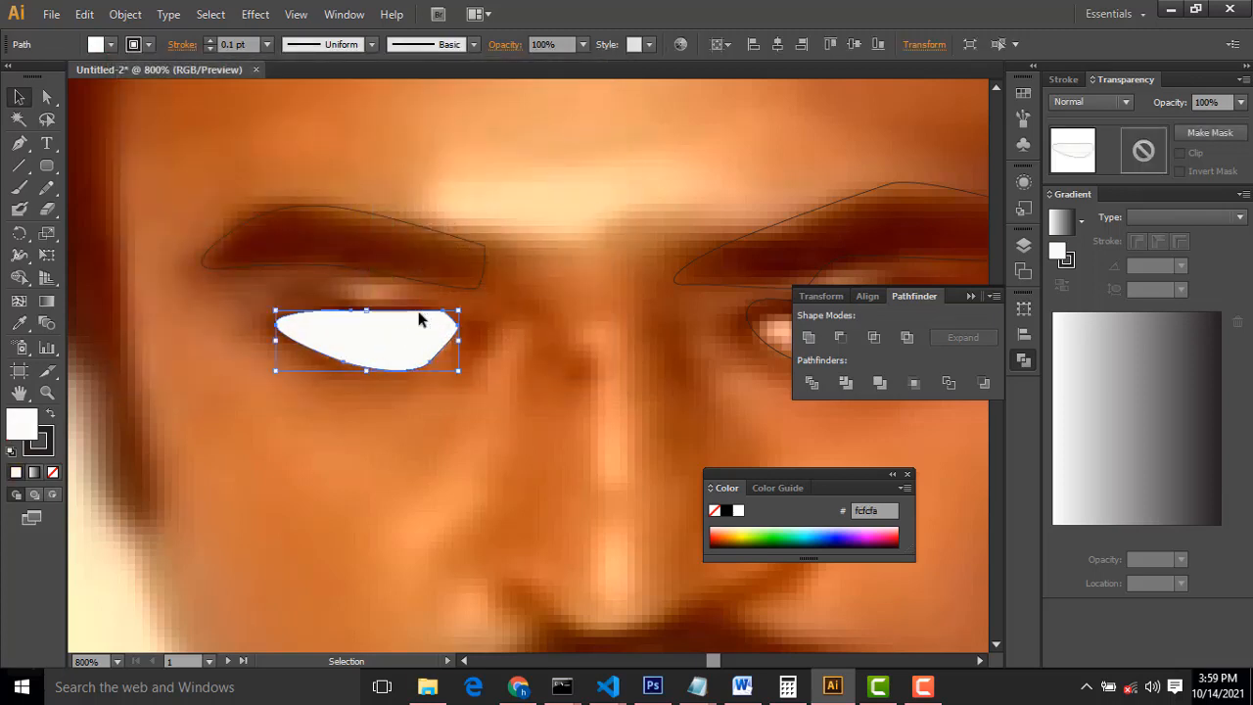
{"action": "right_click", "coordinate": [435, 341]}
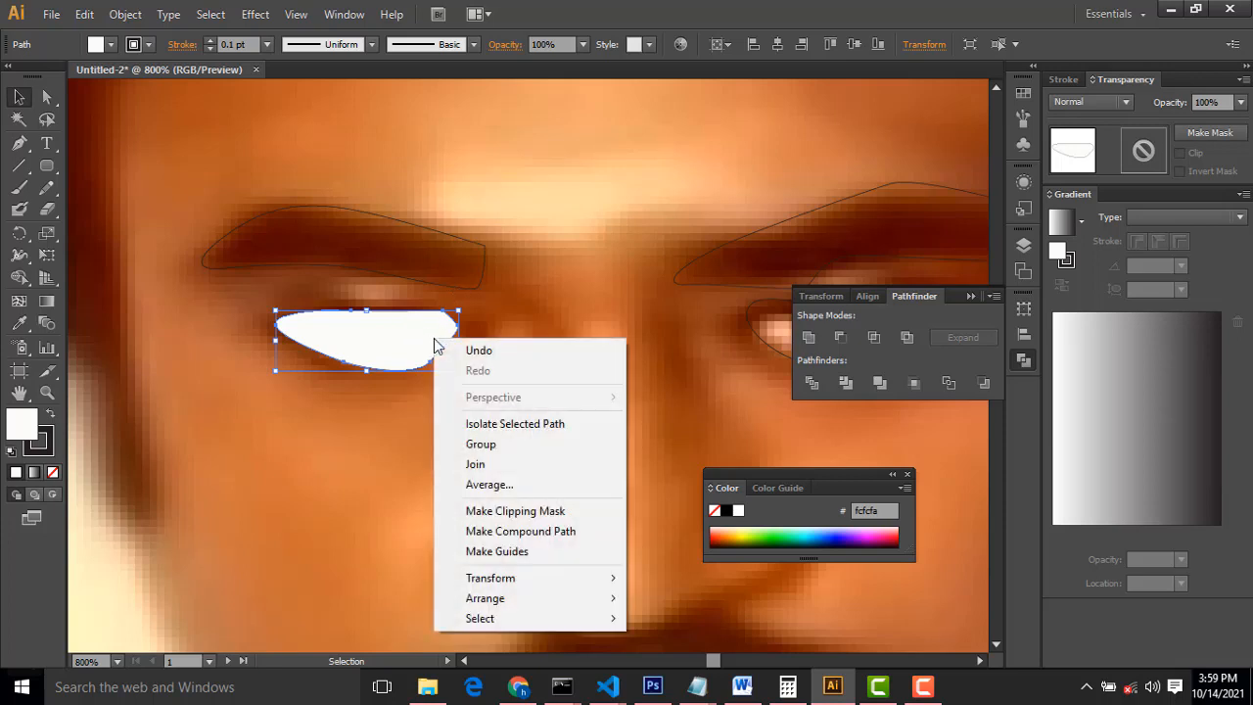
{"action": "mouse_move", "coordinate": [534, 578]}
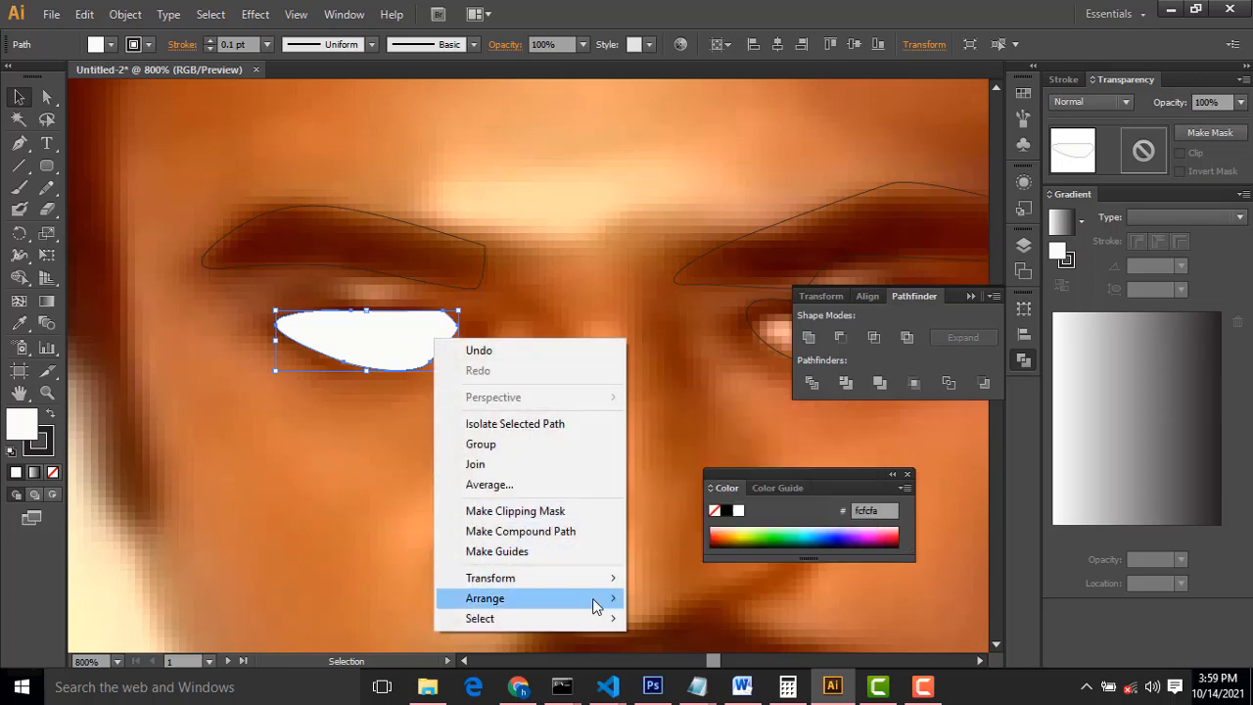
{"action": "mouse_move", "coordinate": [587, 598]}
{"action": "left_click", "coordinate": [704, 659]}
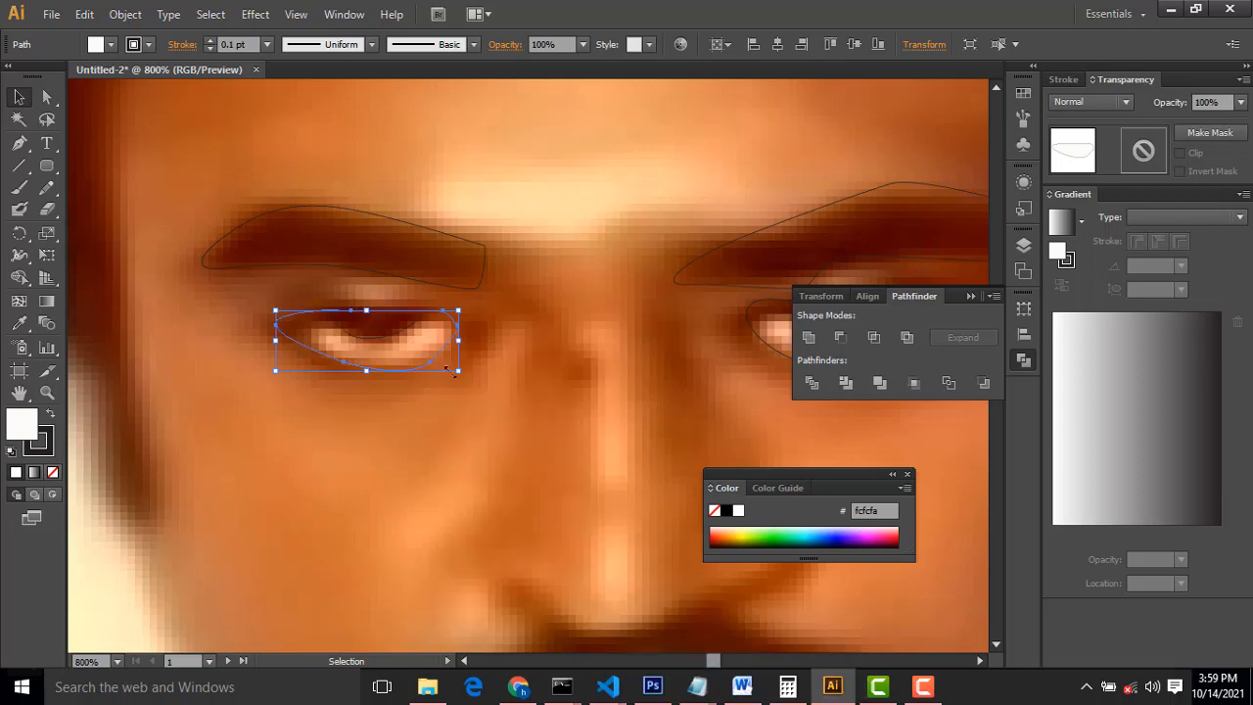
{"action": "key", "text": "ctrl+z"}
{"action": "left_click", "coordinate": [552, 324]}
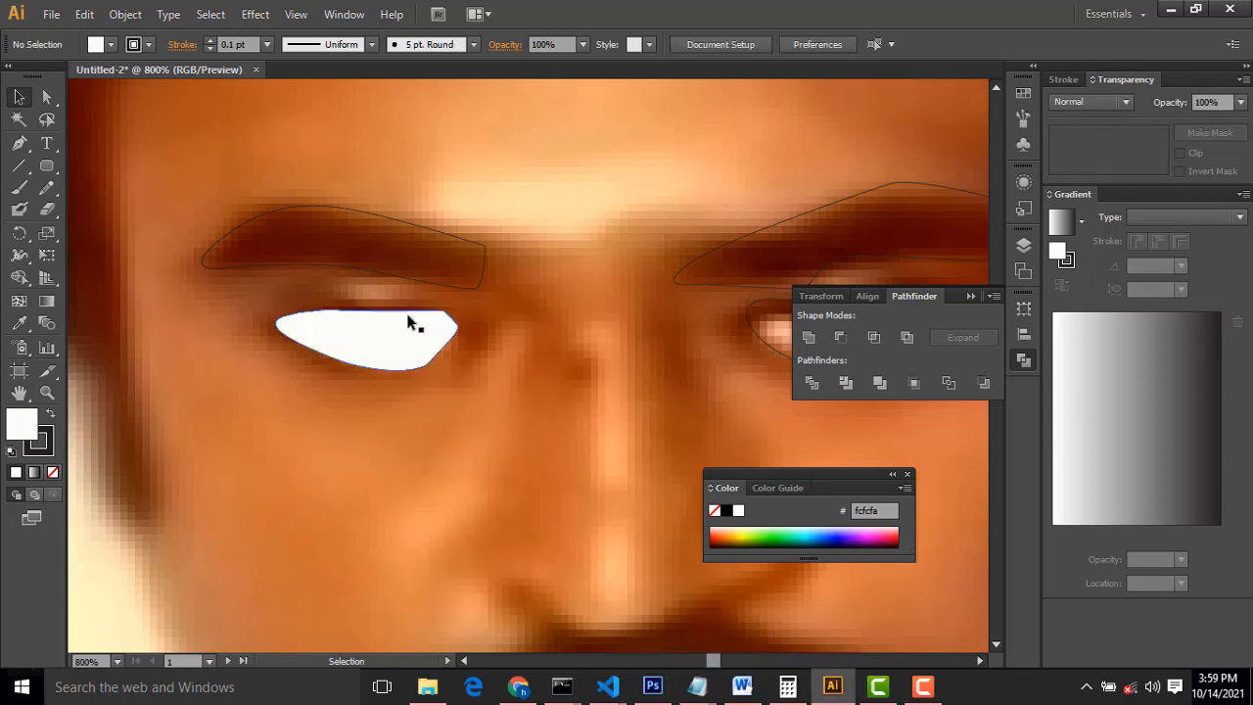
- Undo the off-white fill of the left eye's outline and deselect everything
{"action": "left_click", "coordinate": [446, 335]}
{"action": "right_click", "coordinate": [385, 314]}
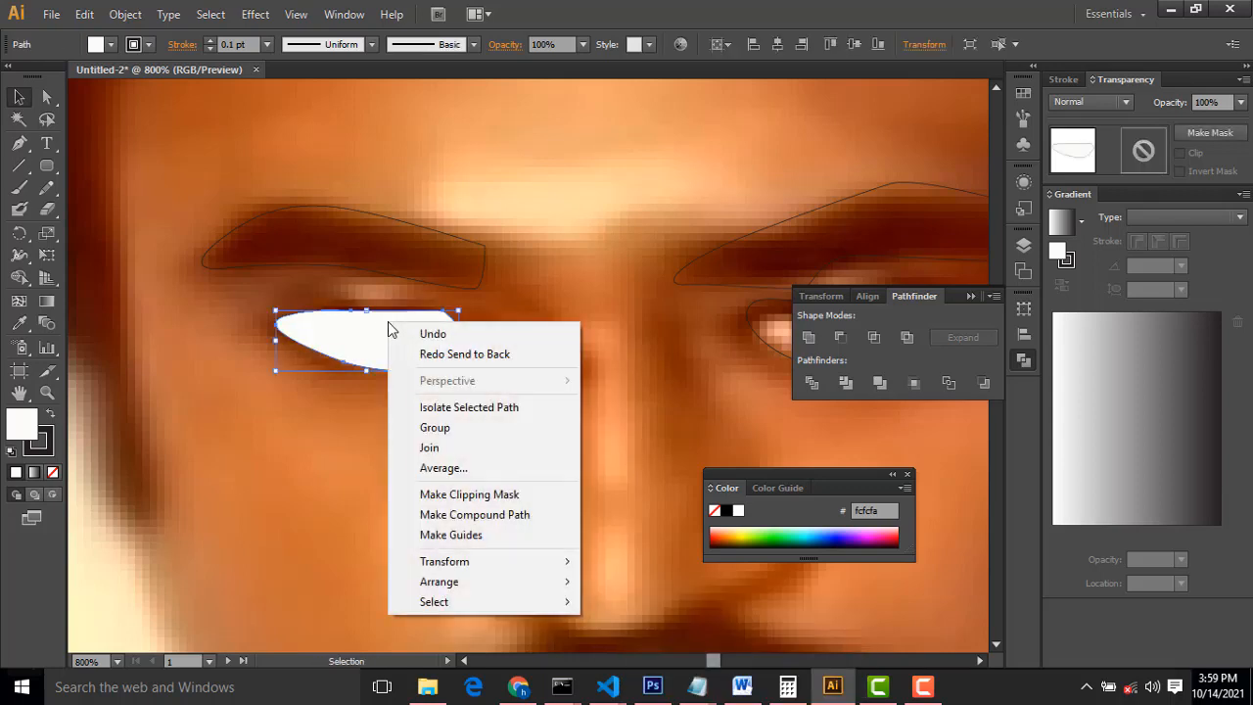
{"action": "left_click", "coordinate": [495, 322]}
{"action": "key", "text": "ctrl+z"}
{"action": "left_click", "coordinate": [510, 332]}
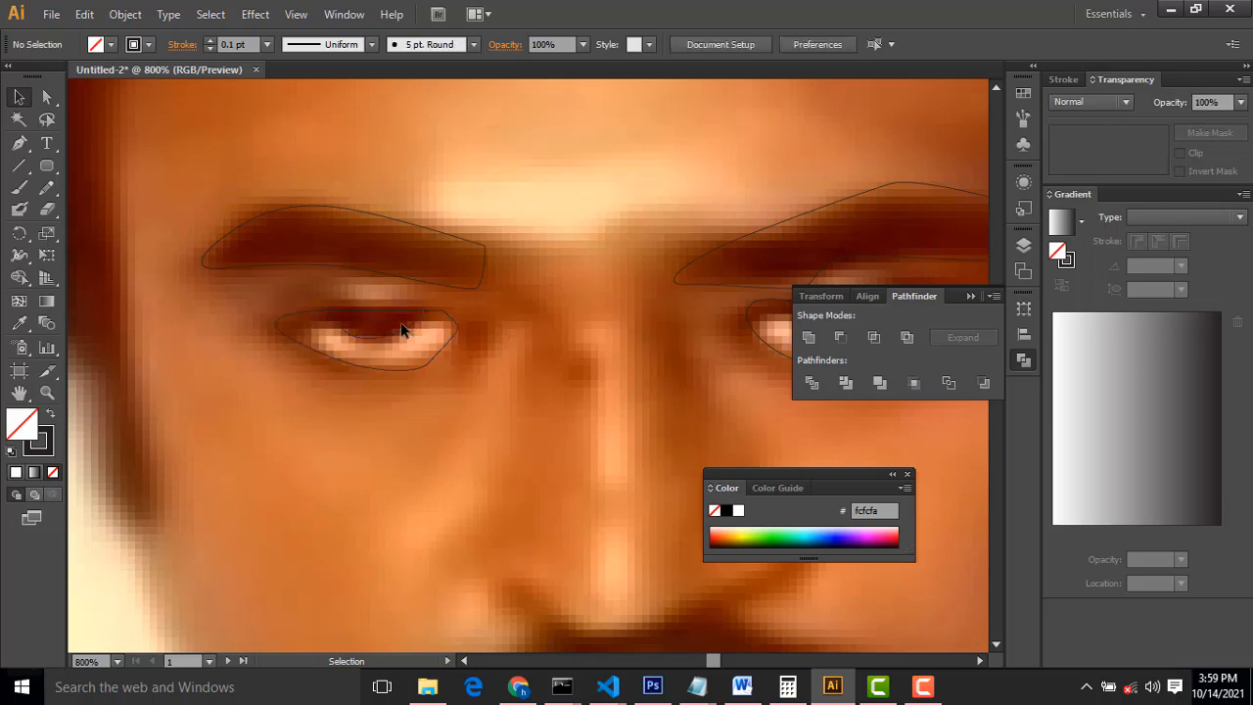
- Bring the trimmed iris shape of the left eye to the front of the stacking order
{"action": "left_click", "coordinate": [401, 330]}
{"action": "right_click", "coordinate": [401, 333]}
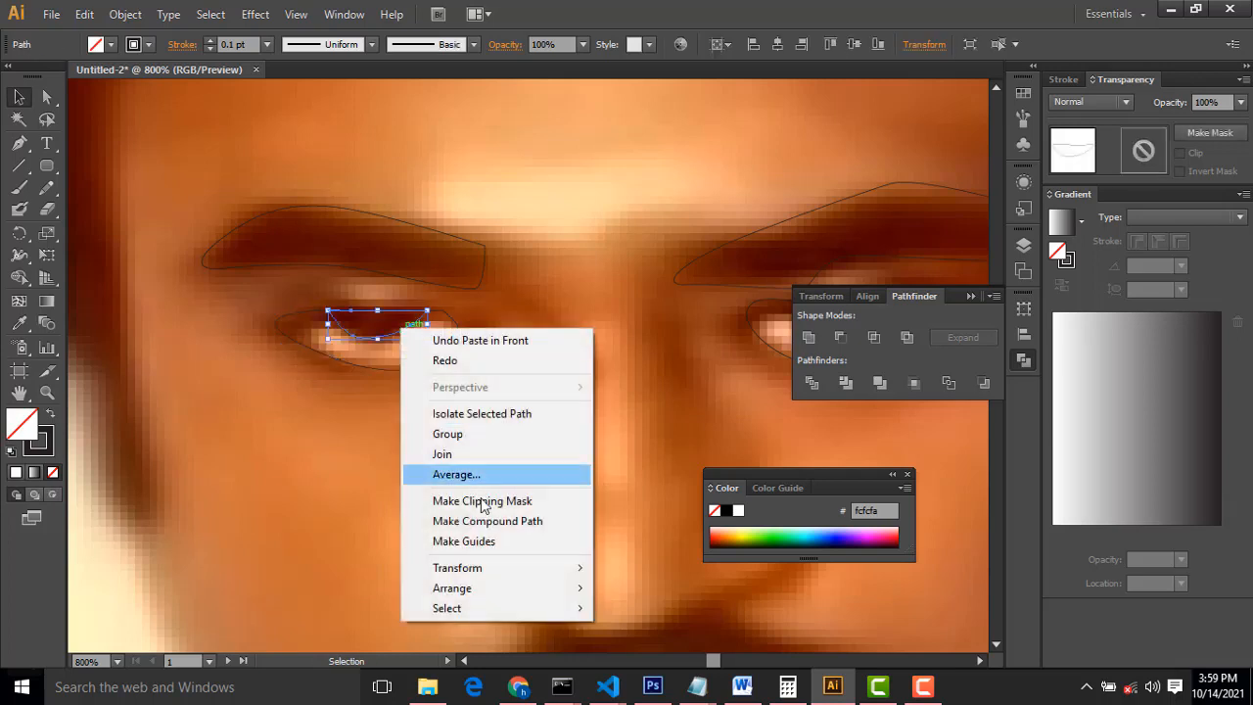
{"action": "mouse_move", "coordinate": [519, 596]}
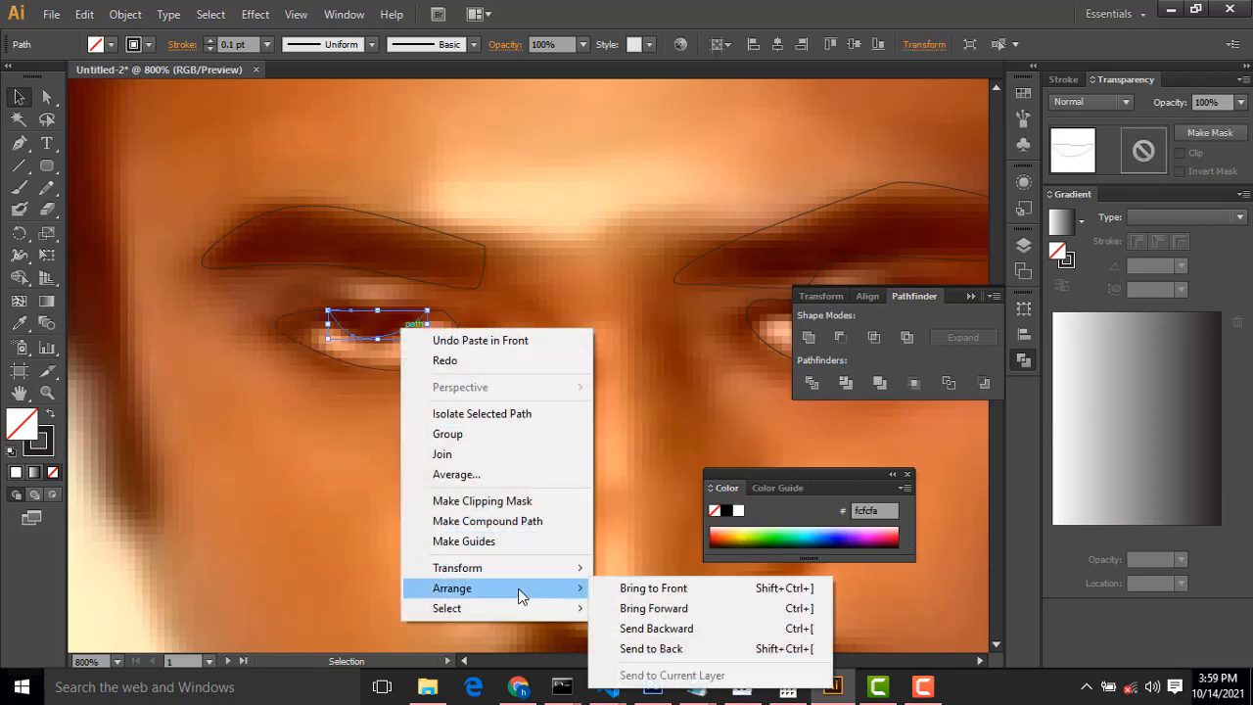
{"action": "left_click", "coordinate": [631, 588]}
{"action": "left_click", "coordinate": [590, 411]}
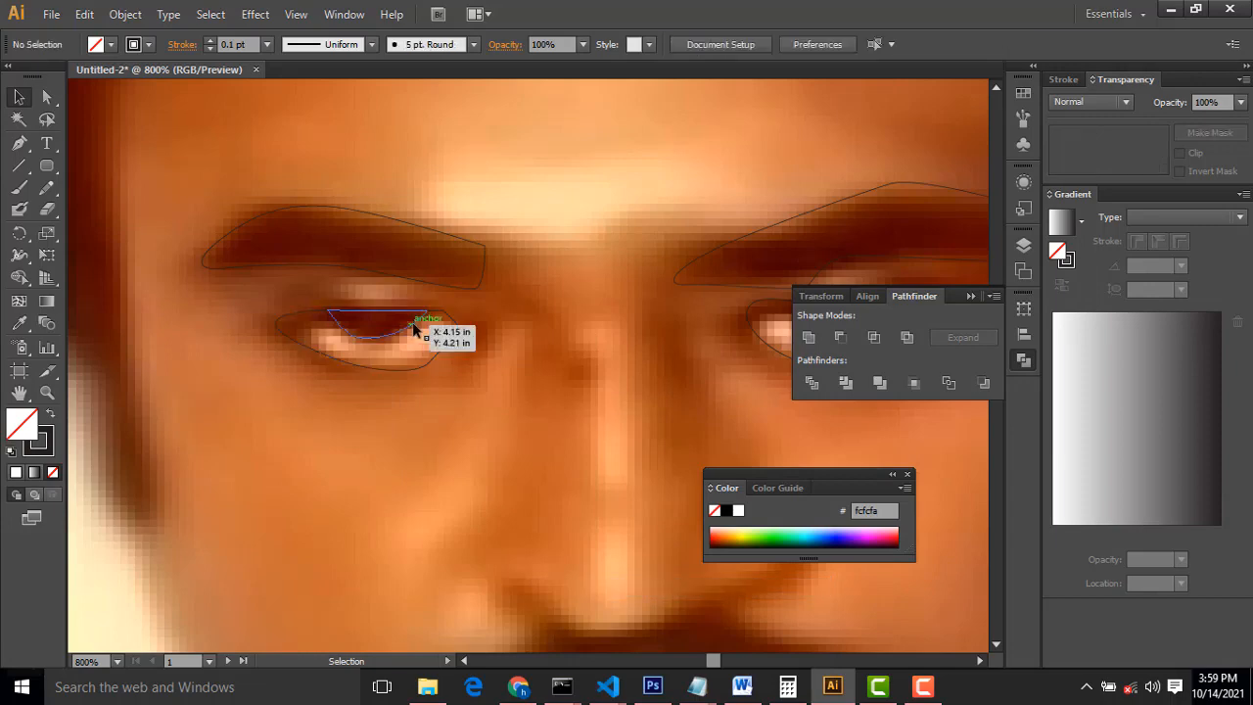
- Fill the left eye's iris shape with white (ffffff)
{"action": "left_click", "coordinate": [422, 330]}
{"action": "double_click", "coordinate": [26, 422]}
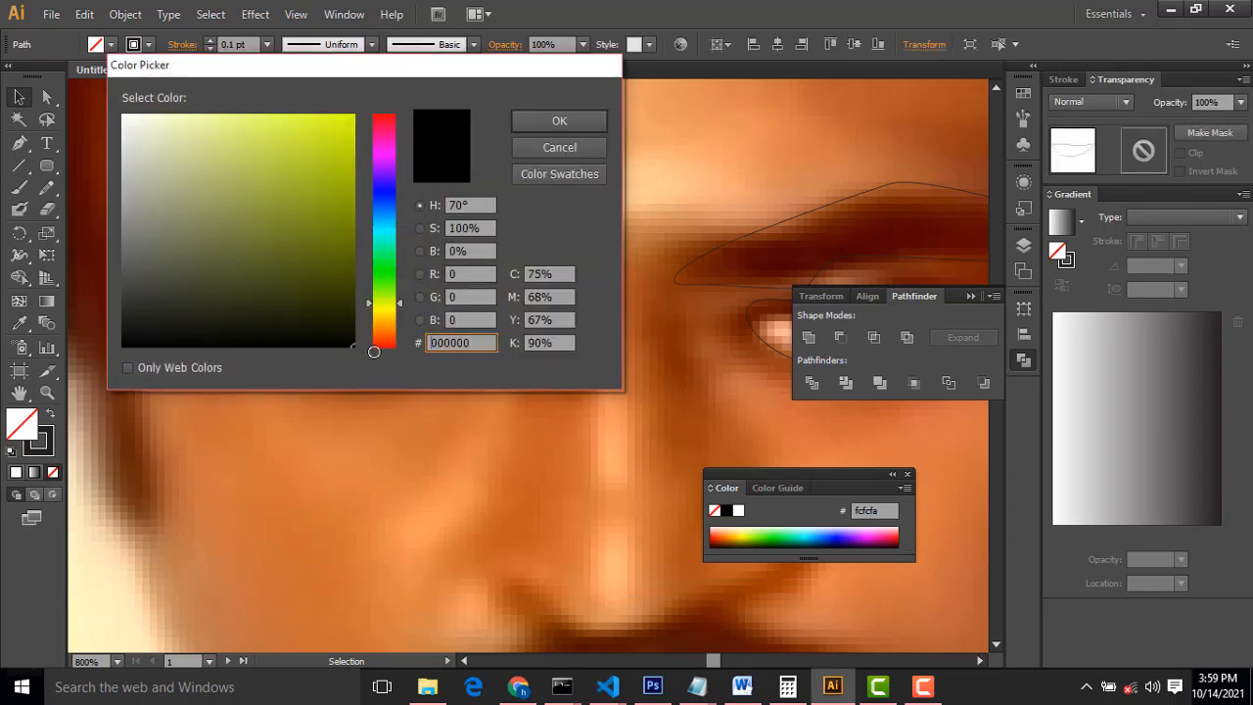
{"action": "left_click", "coordinate": [593, 124]}
{"action": "left_click", "coordinate": [469, 350]}
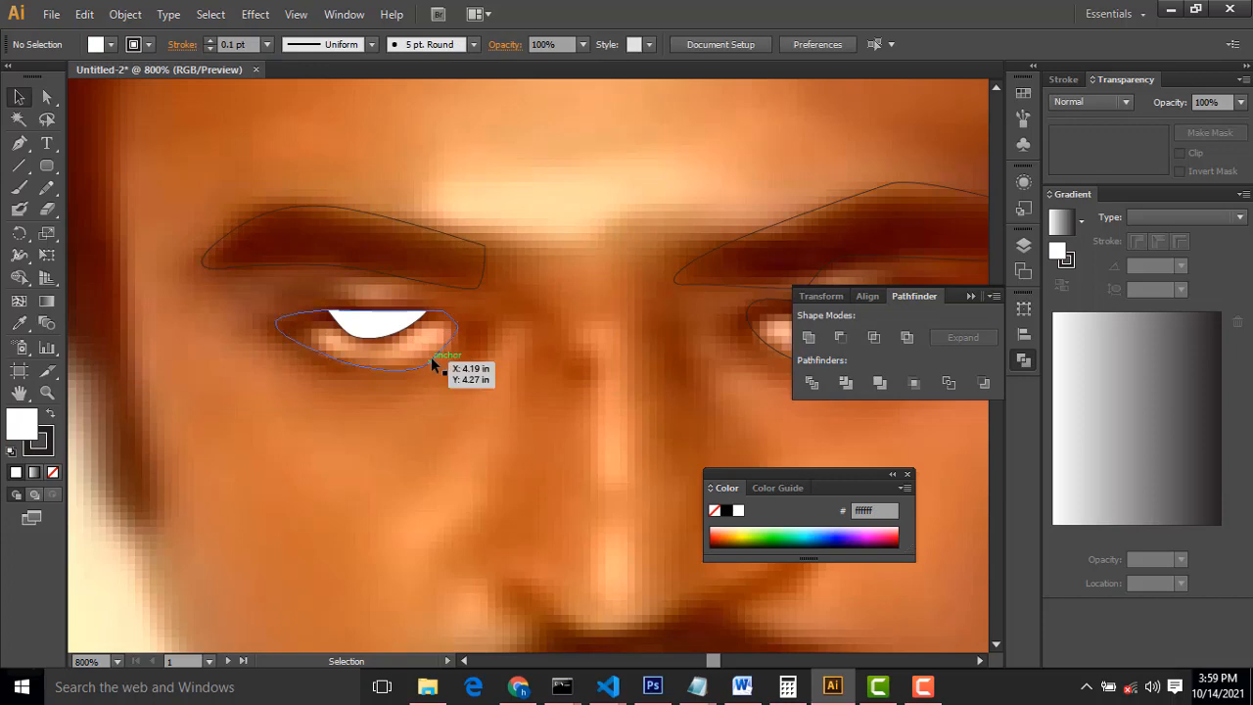
- Fill the left eye's outline with near-black (020202) and deselect it
{"action": "left_click", "coordinate": [431, 356]}
{"action": "double_click", "coordinate": [22, 423]}
{"action": "left_click", "coordinate": [114, 345]}
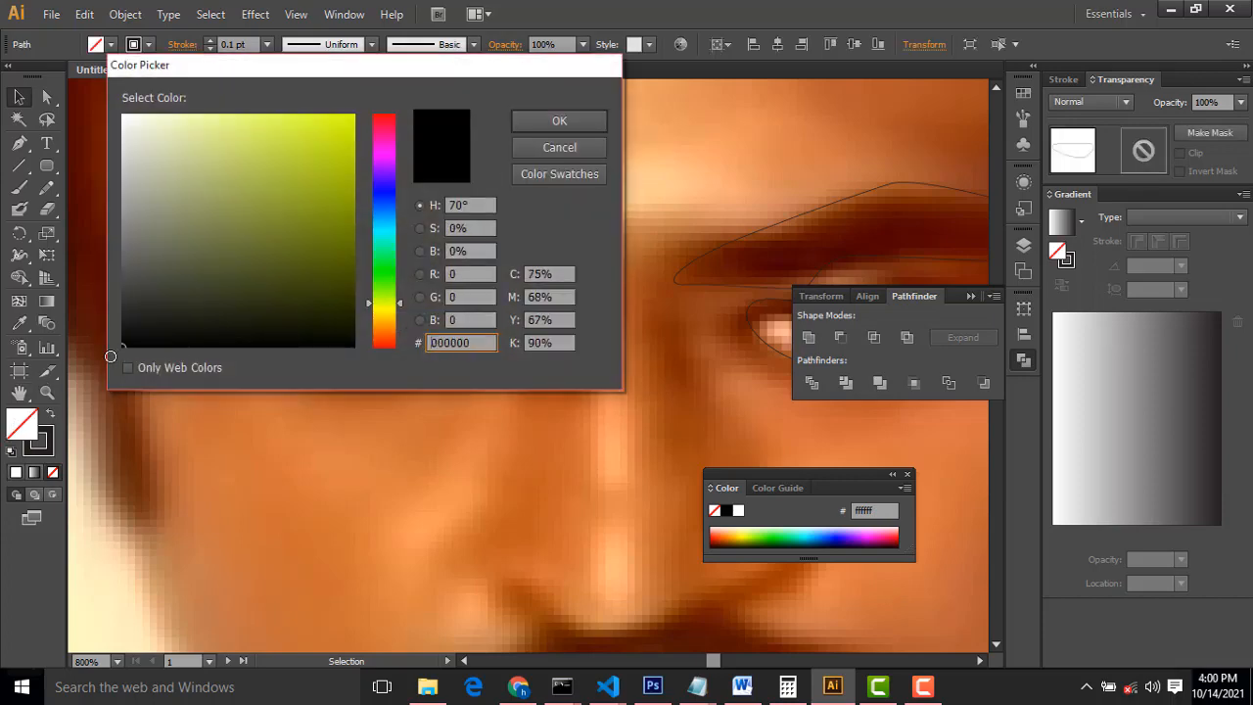
{"action": "left_click", "coordinate": [562, 121]}
{"action": "left_click", "coordinate": [677, 218]}
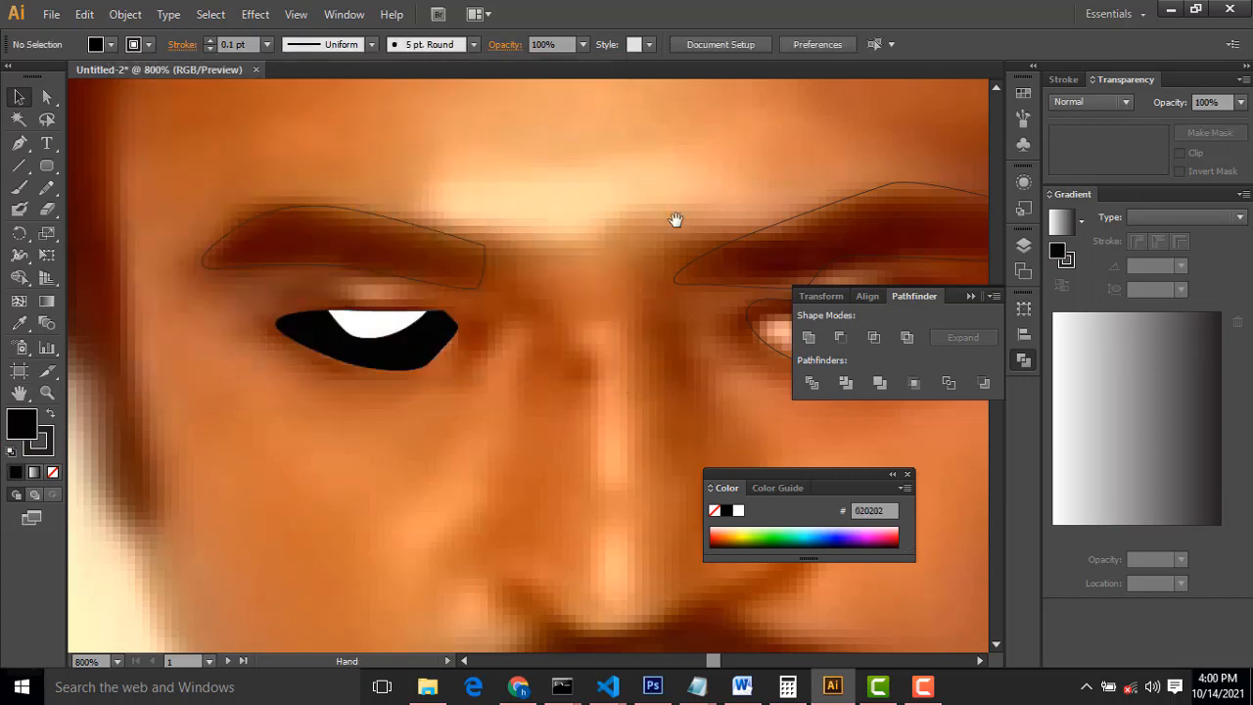
- Trace the iris of the eye on the right side of the face as a closed Pen path with the near-black fill
{"action": "left_click_drag", "start_coordinate": [676, 219], "coordinate": [282, 245]}
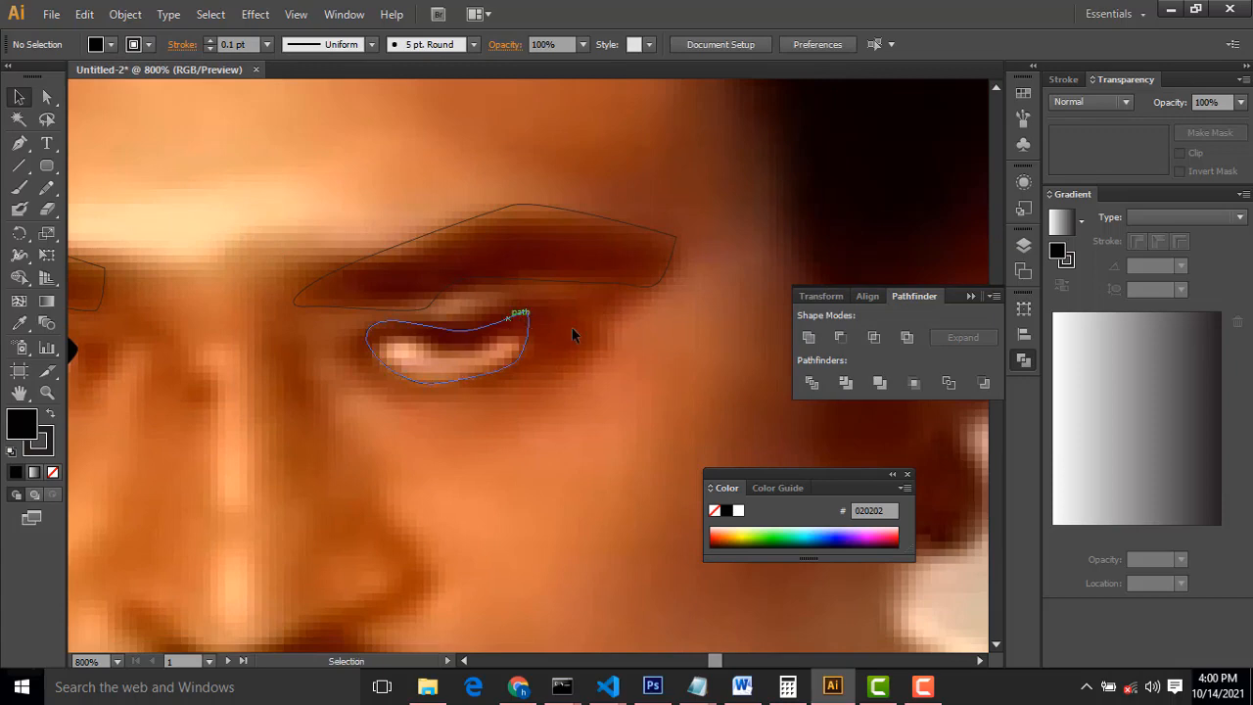
{"action": "key", "text": "ctrl+minus"}
{"action": "key", "text": "ctrl+minus"}
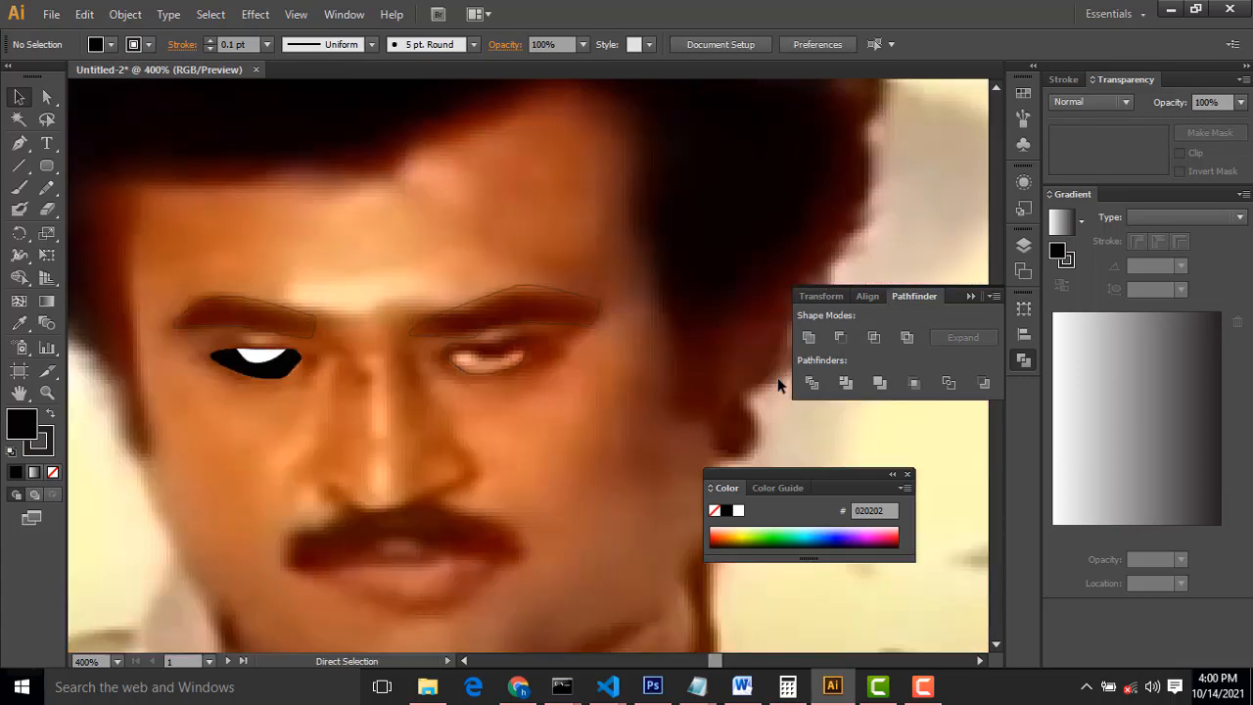
{"action": "key", "text": "ctrl+plus"}
{"action": "left_click", "coordinate": [19, 143]}
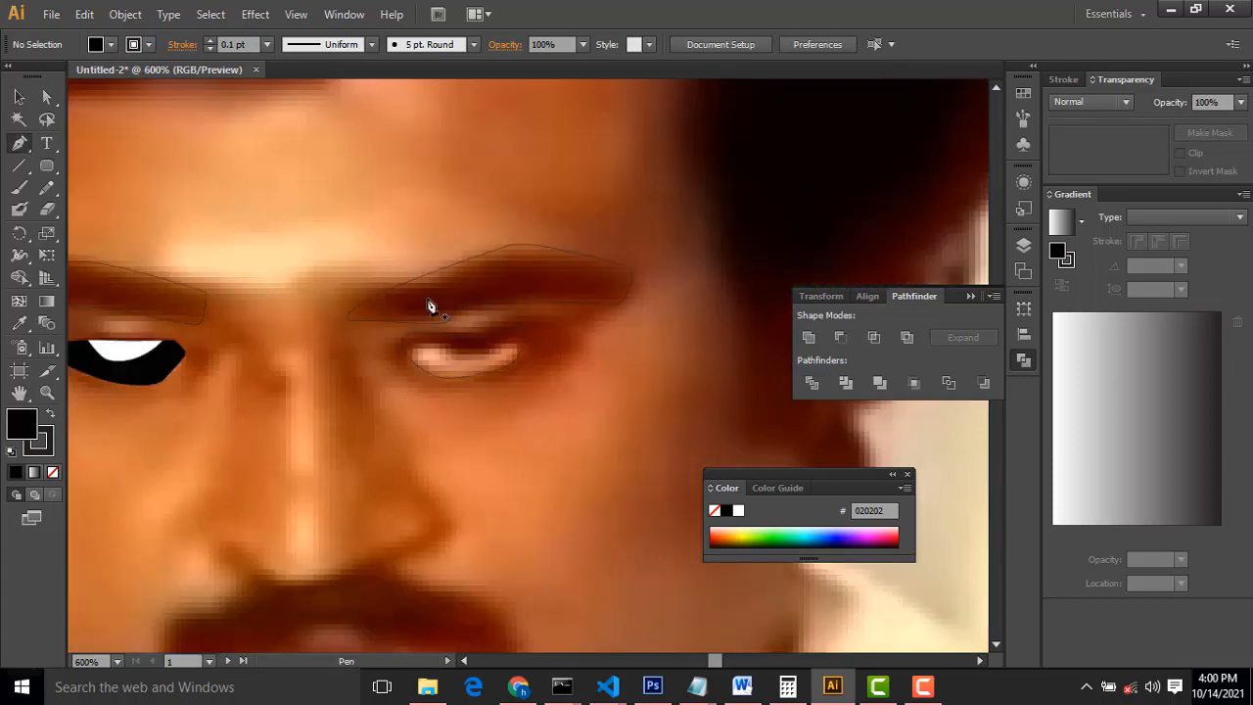
{"action": "left_click_drag", "start_coordinate": [445, 350], "coordinate": [447, 331]}
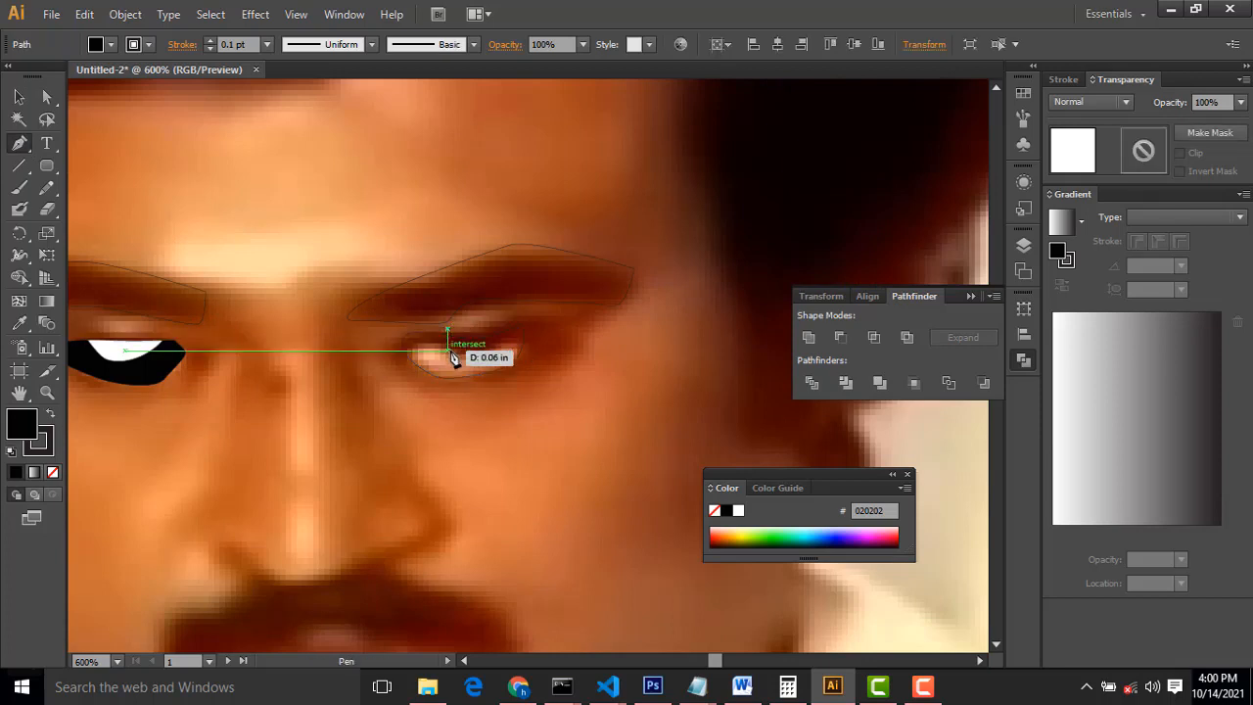
{"action": "left_click", "coordinate": [499, 348]}
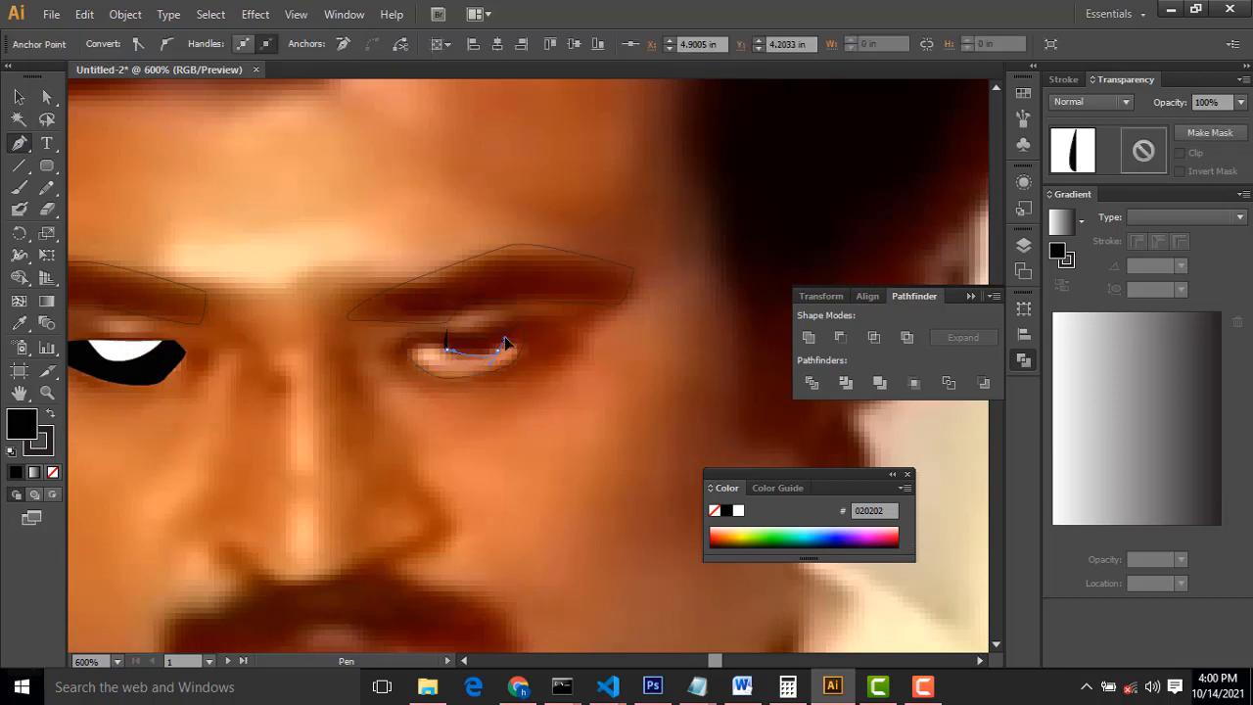
{"action": "left_click", "coordinate": [496, 322]}
{"action": "left_click_drag", "start_coordinate": [485, 319], "coordinate": [484, 320]}
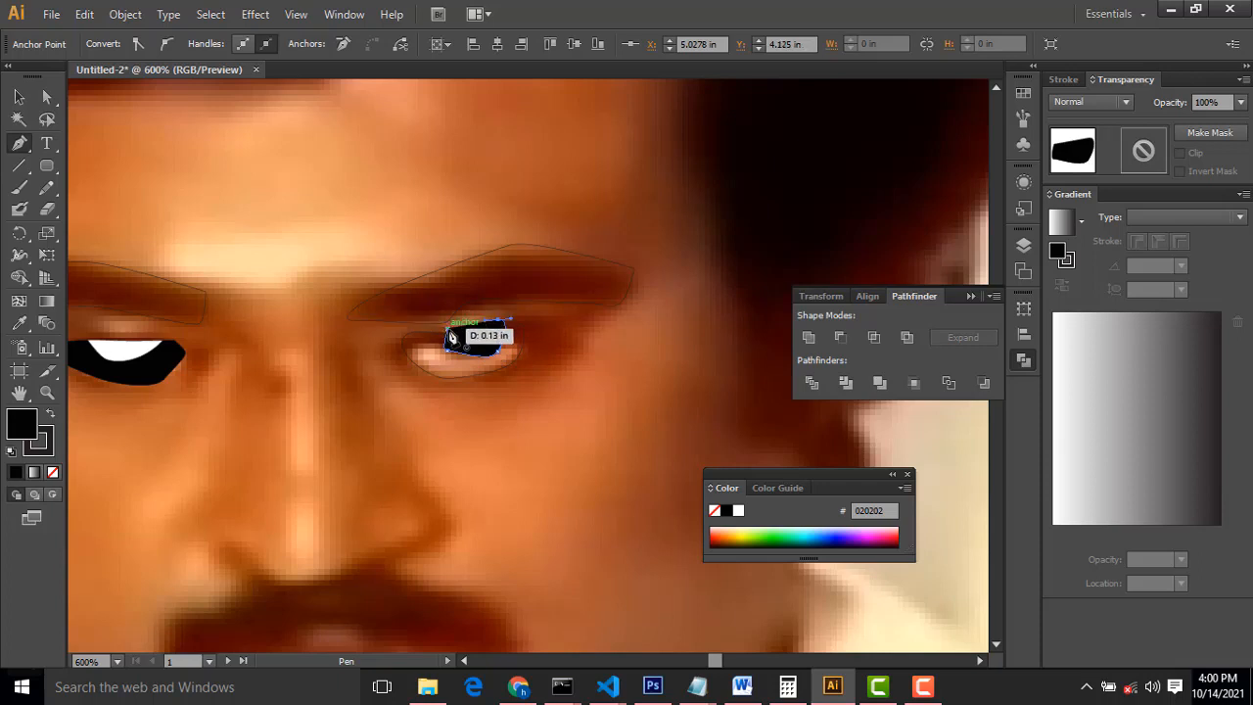
{"action": "left_click", "coordinate": [451, 336]}
{"action": "key", "text": "v"}
{"action": "left_click", "coordinate": [548, 368]}
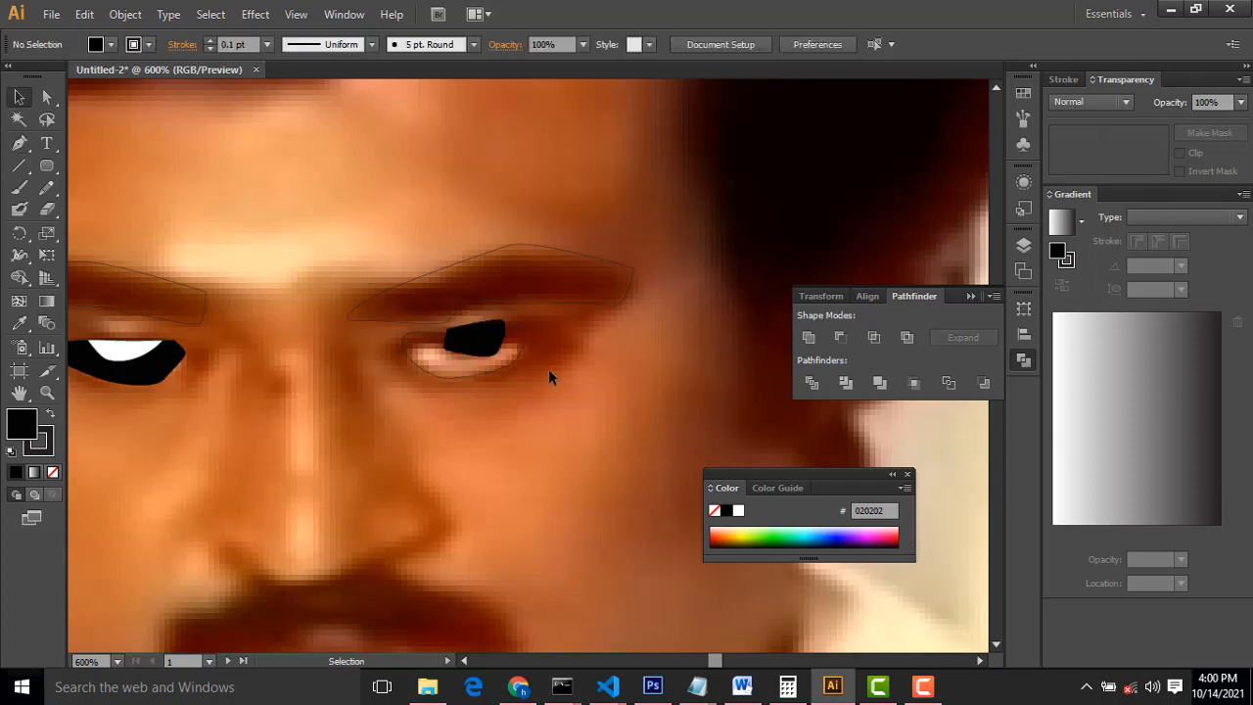
{"action": "left_click", "coordinate": [519, 358]}
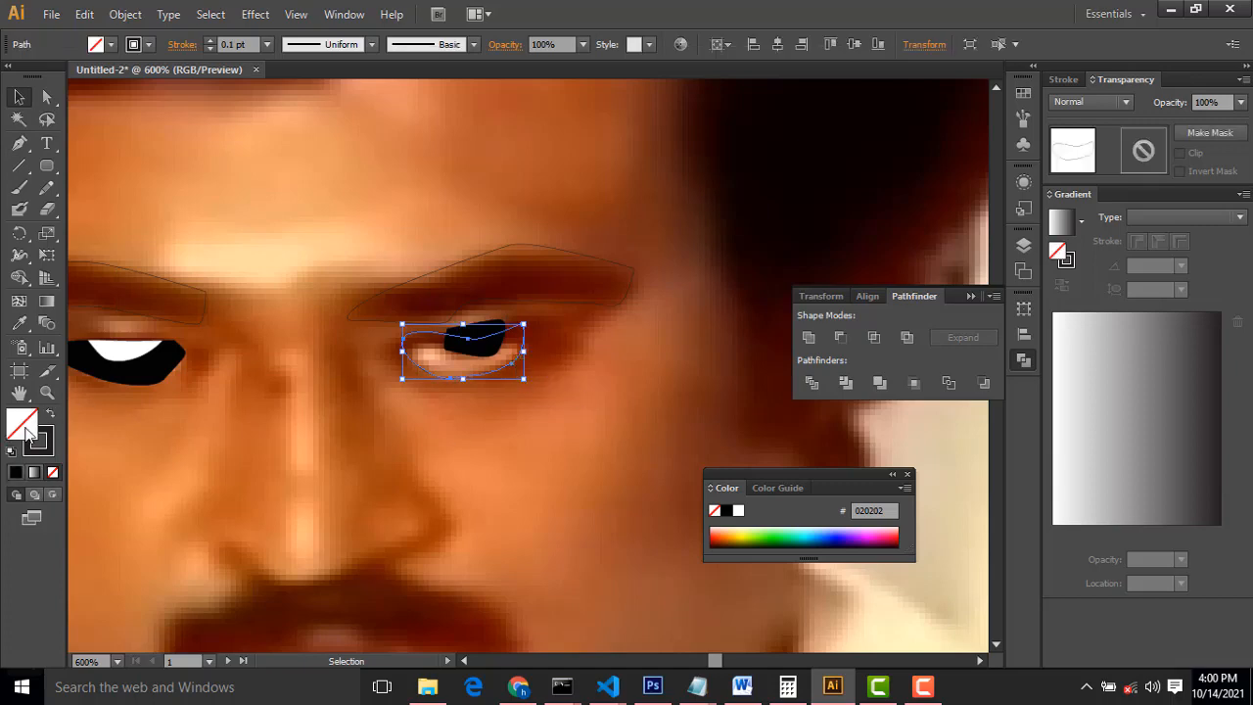
{"action": "double_click", "coordinate": [21, 424]}
{"action": "left_click", "coordinate": [162, 124]}
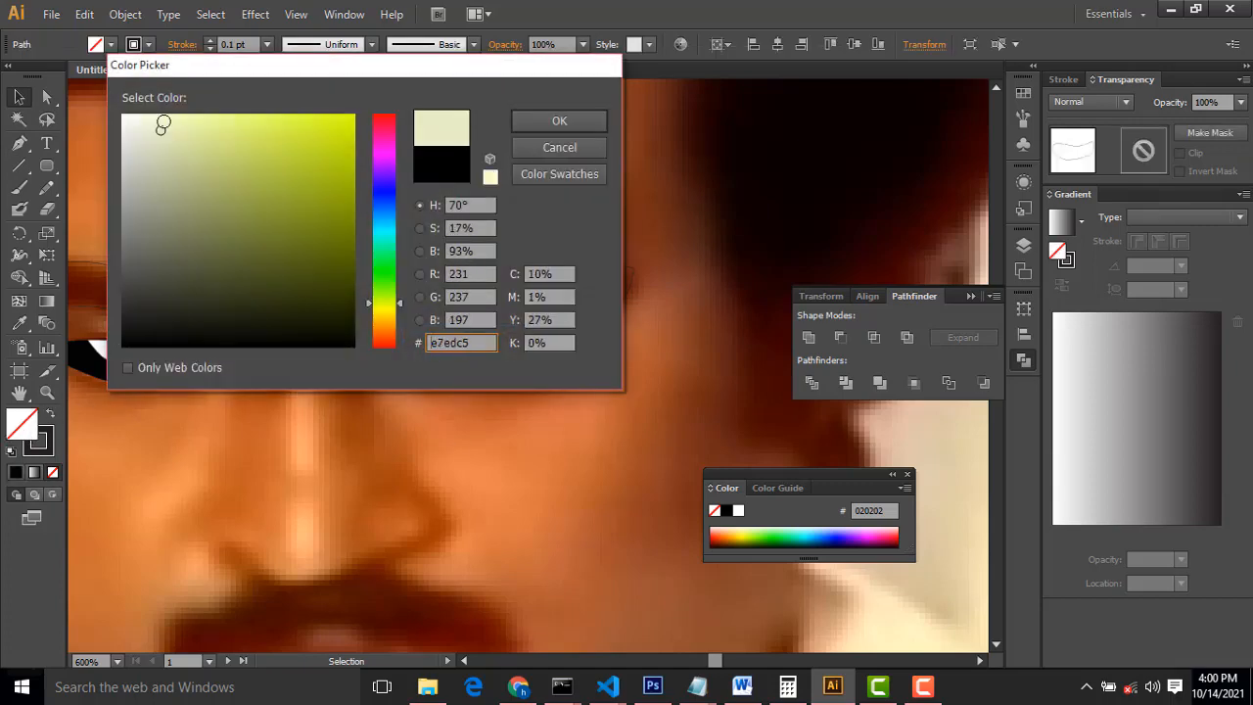
{"action": "left_click", "coordinate": [595, 143]}
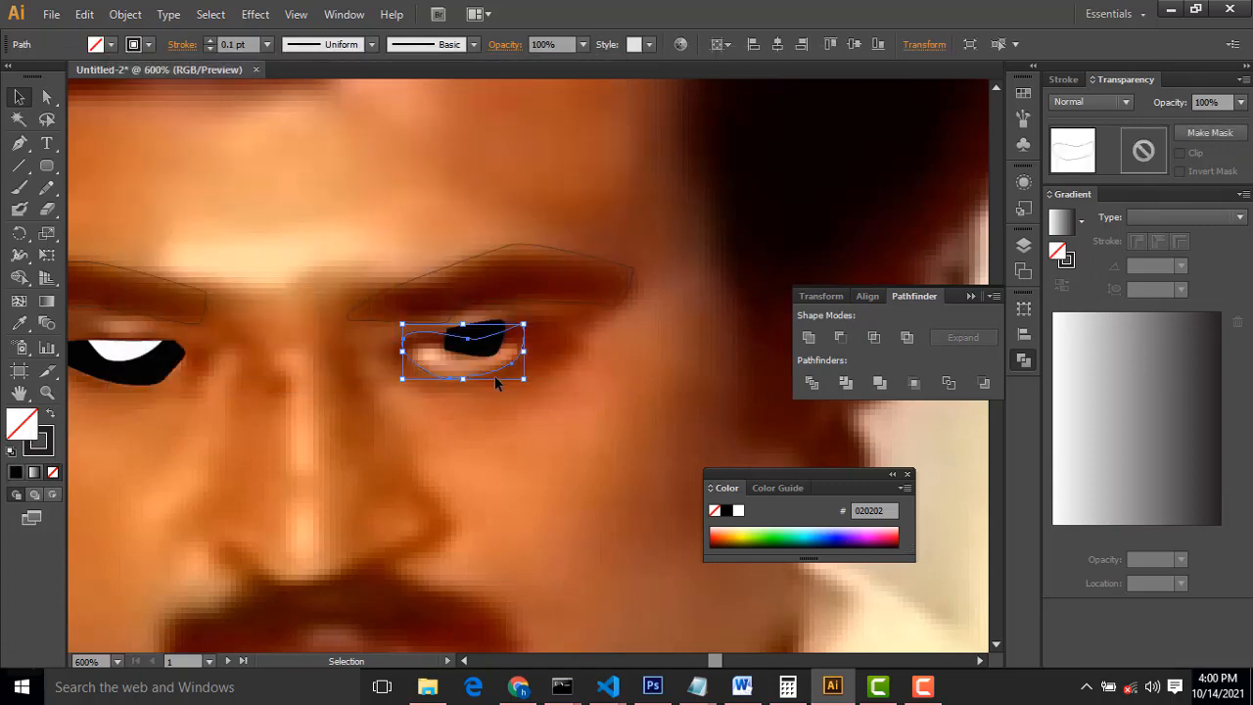
- Try to trim the iris of the eye on the right side of the face with Intersect, keeping a copy of the eye outline
{"action": "key", "text": "a"}
{"action": "key", "text": "v"}
{"action": "left_click", "coordinate": [478, 338], "text": "shift"}
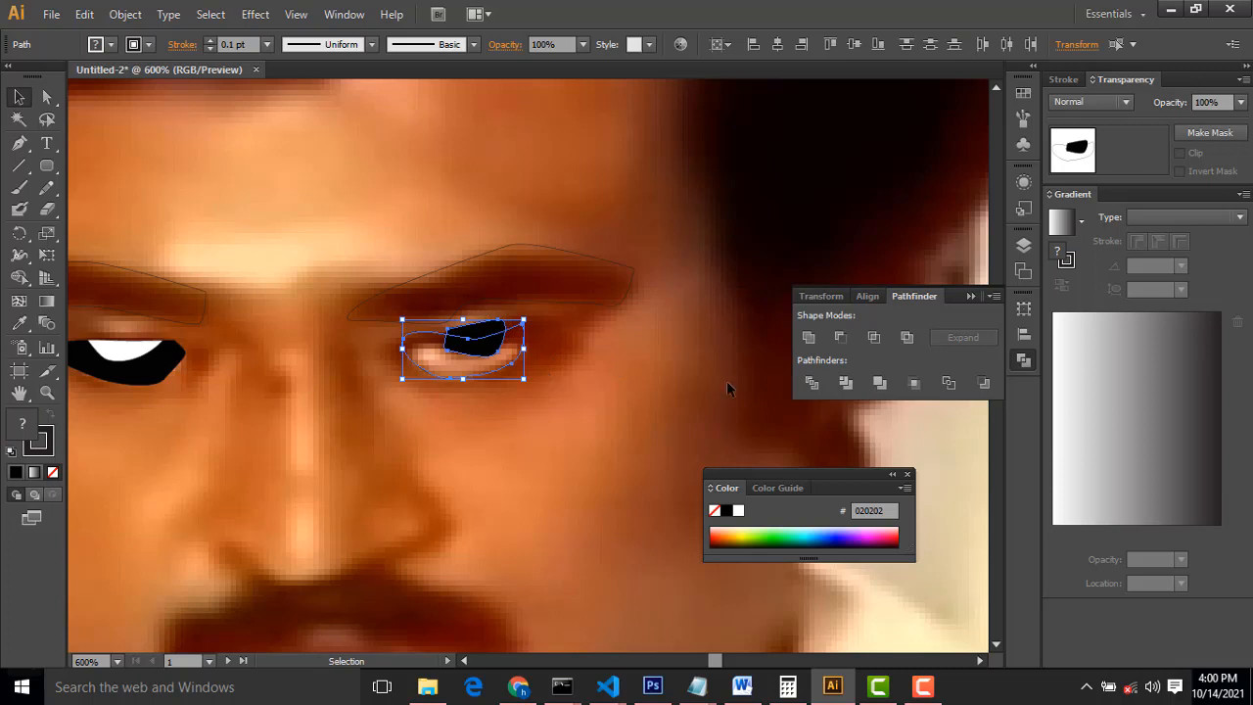
{"action": "left_click", "coordinate": [876, 340]}
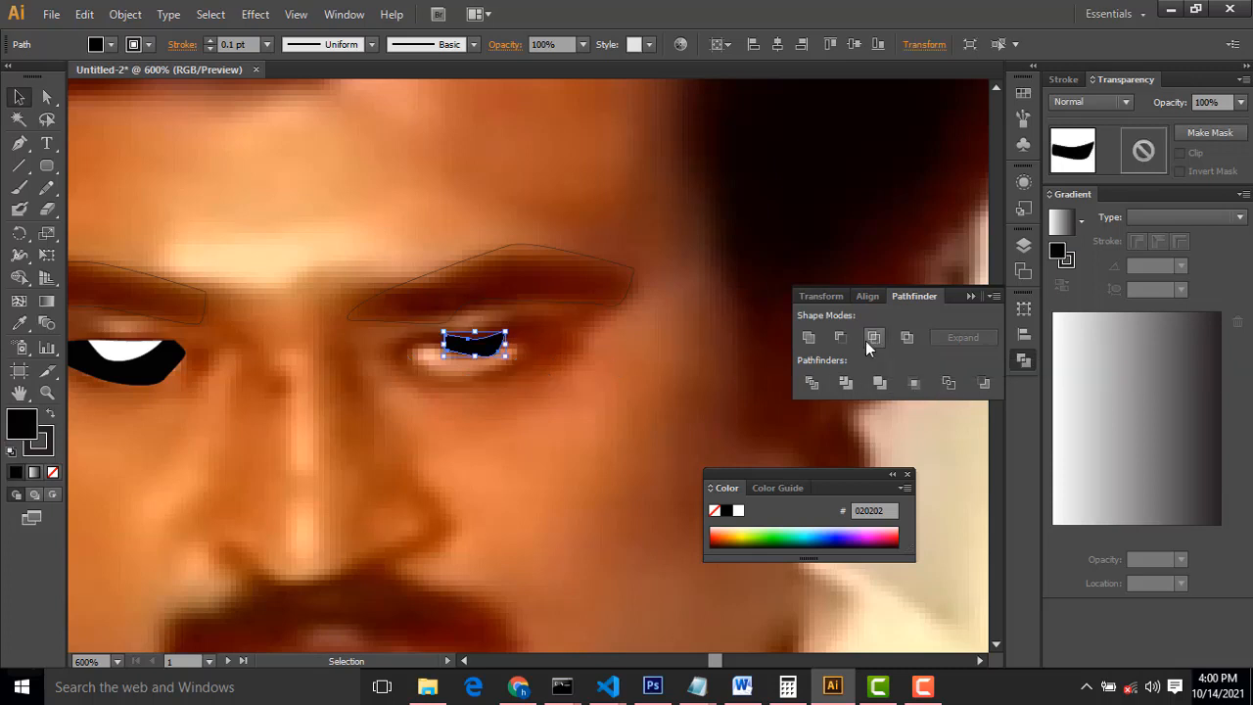
{"action": "key", "text": "a"}
{"action": "key", "text": "v"}
{"action": "left_click", "coordinate": [543, 402]}
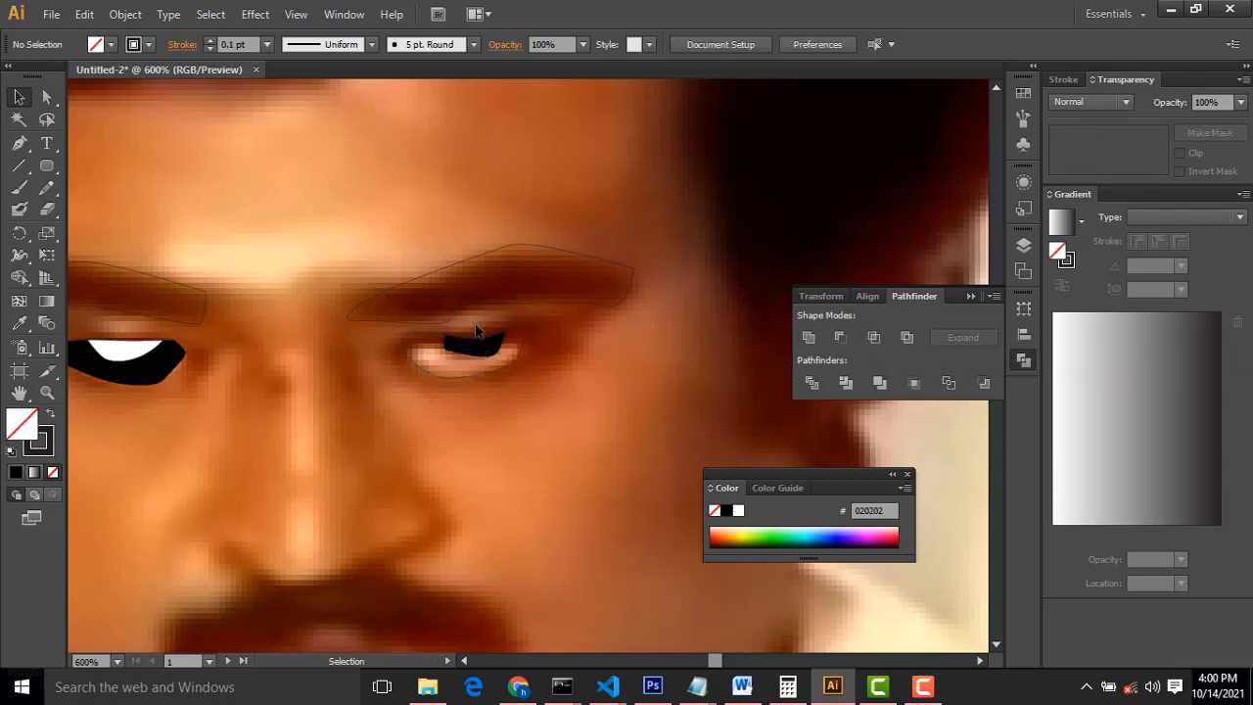
- Fill the outline of the eye on the right side of the face with white (ffffff)
{"action": "left_click", "coordinate": [476, 351]}
{"action": "left_click", "coordinate": [474, 376]}
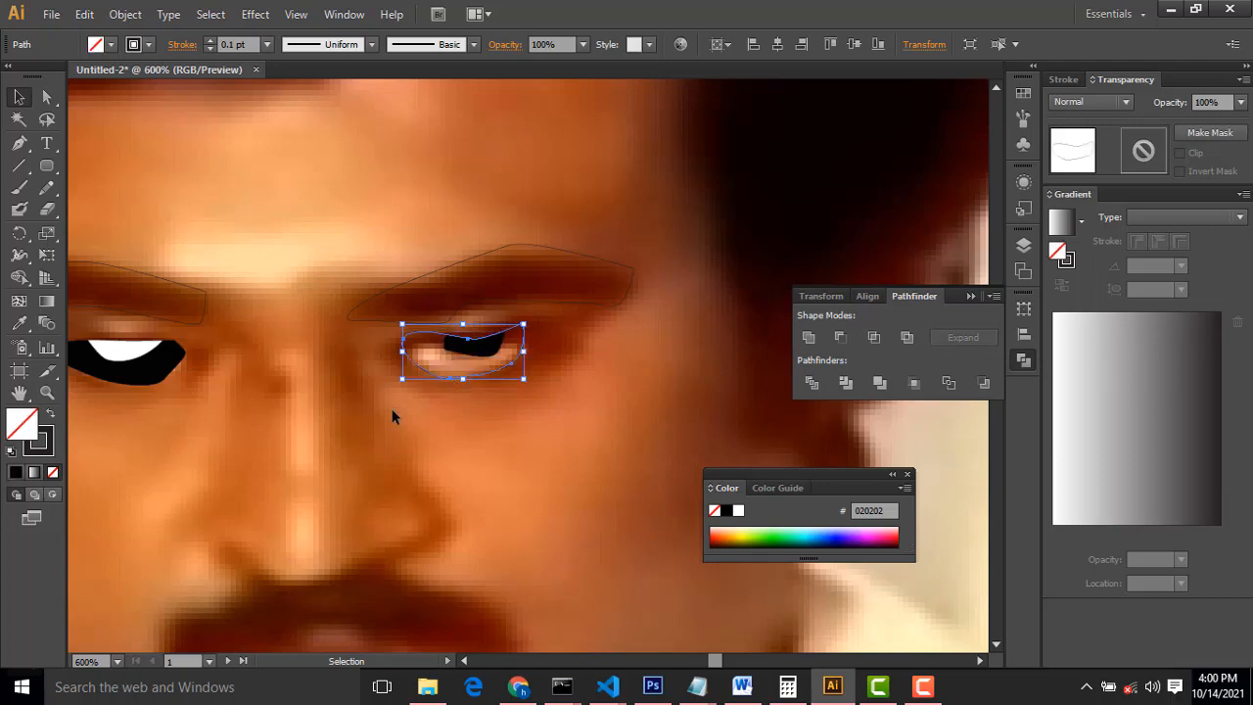
{"action": "double_click", "coordinate": [28, 423]}
{"action": "type", "text": "ffffff"}
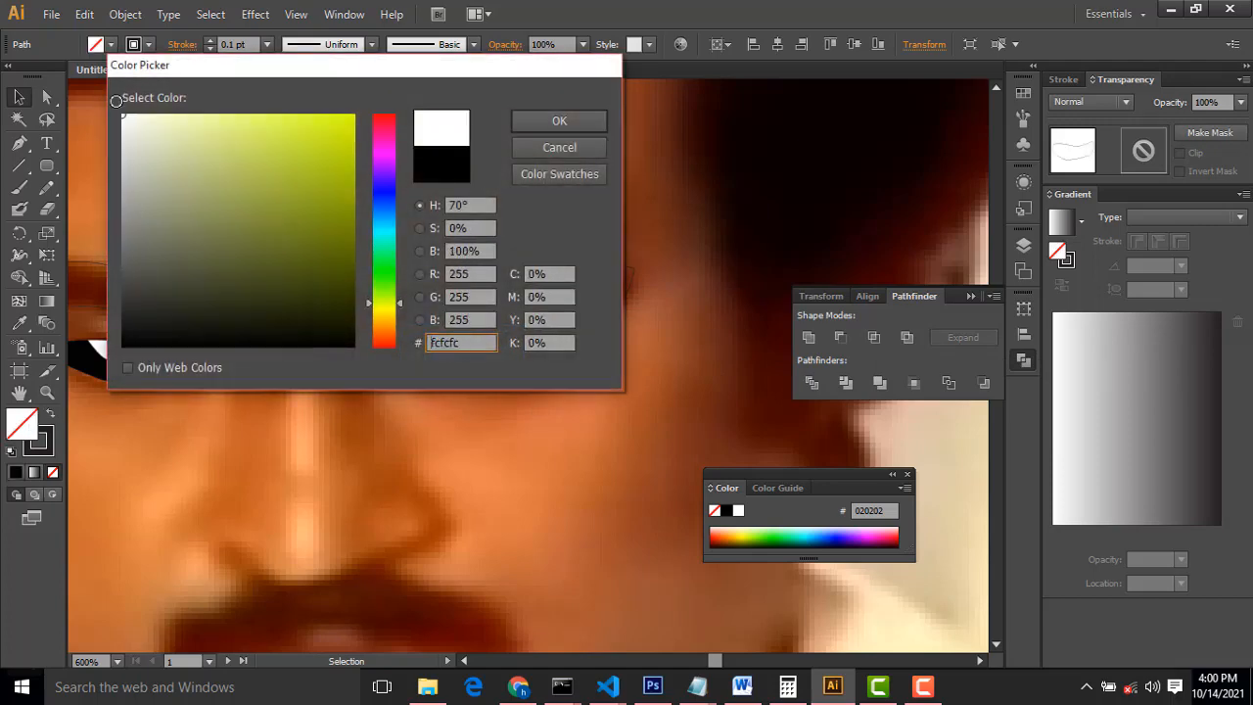
{"action": "left_click", "coordinate": [548, 126]}
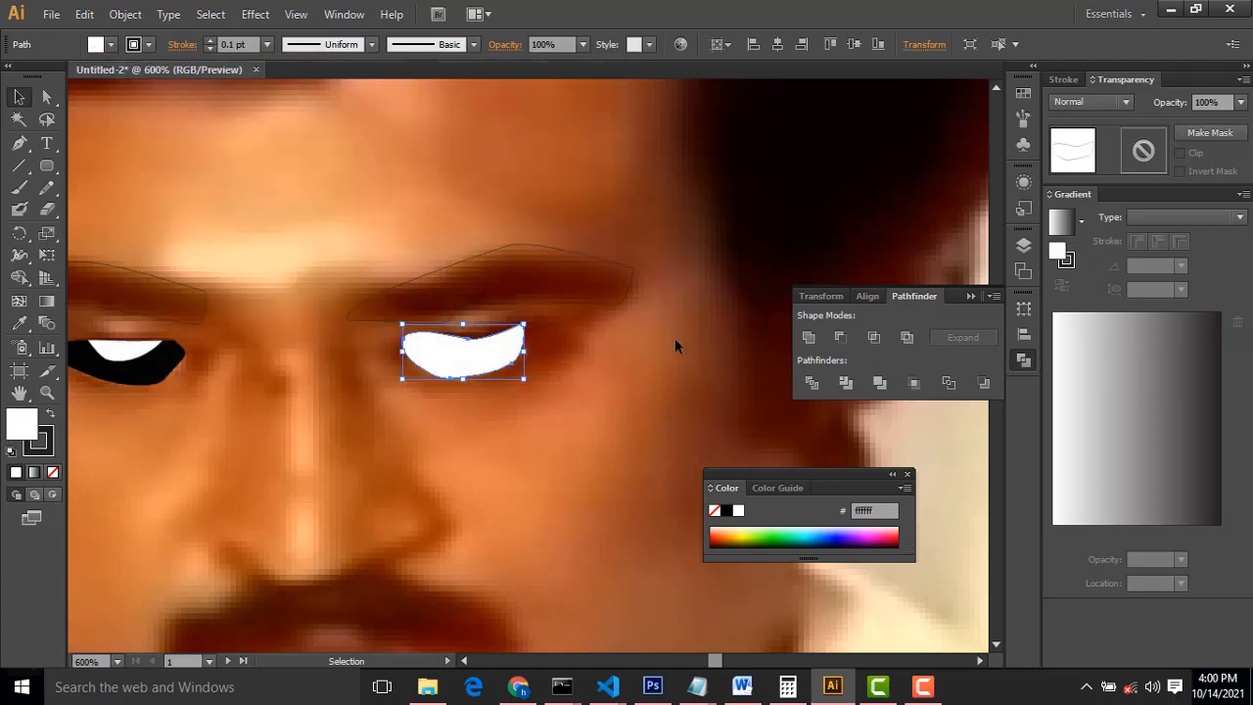
- Send the white eye outline to the back of the stacking order and deselect it
{"action": "right_click", "coordinate": [485, 357]}
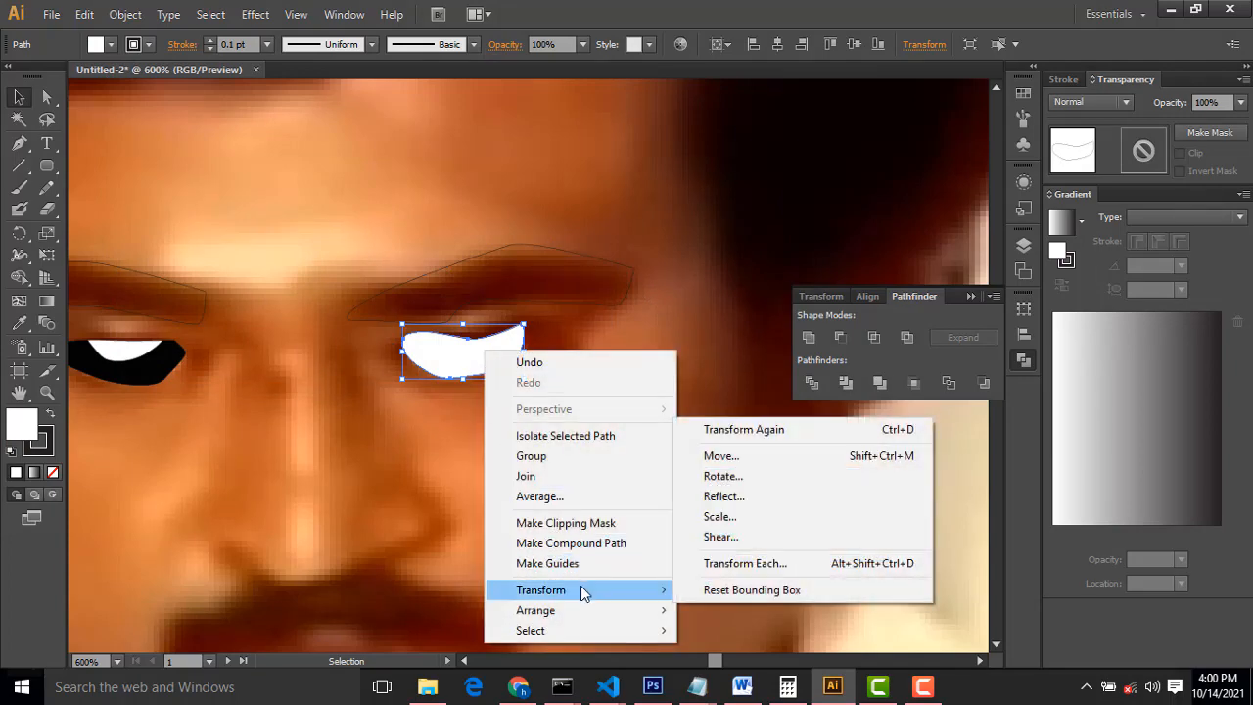
{"action": "mouse_move", "coordinate": [588, 610]}
{"action": "left_click", "coordinate": [736, 583]}
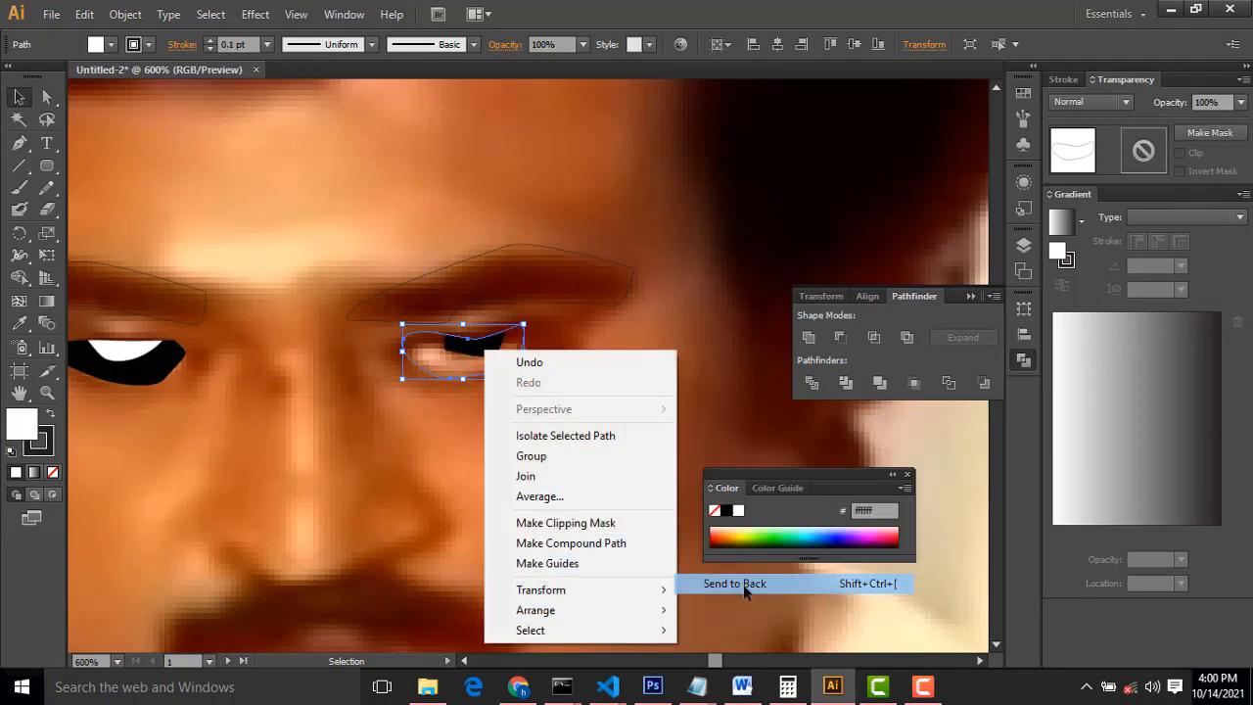
{"action": "left_click", "coordinate": [585, 371]}
- Try reapplying the white fill (ffffff) to the eye outline that was sent to the back
{"action": "left_click", "coordinate": [512, 362]}
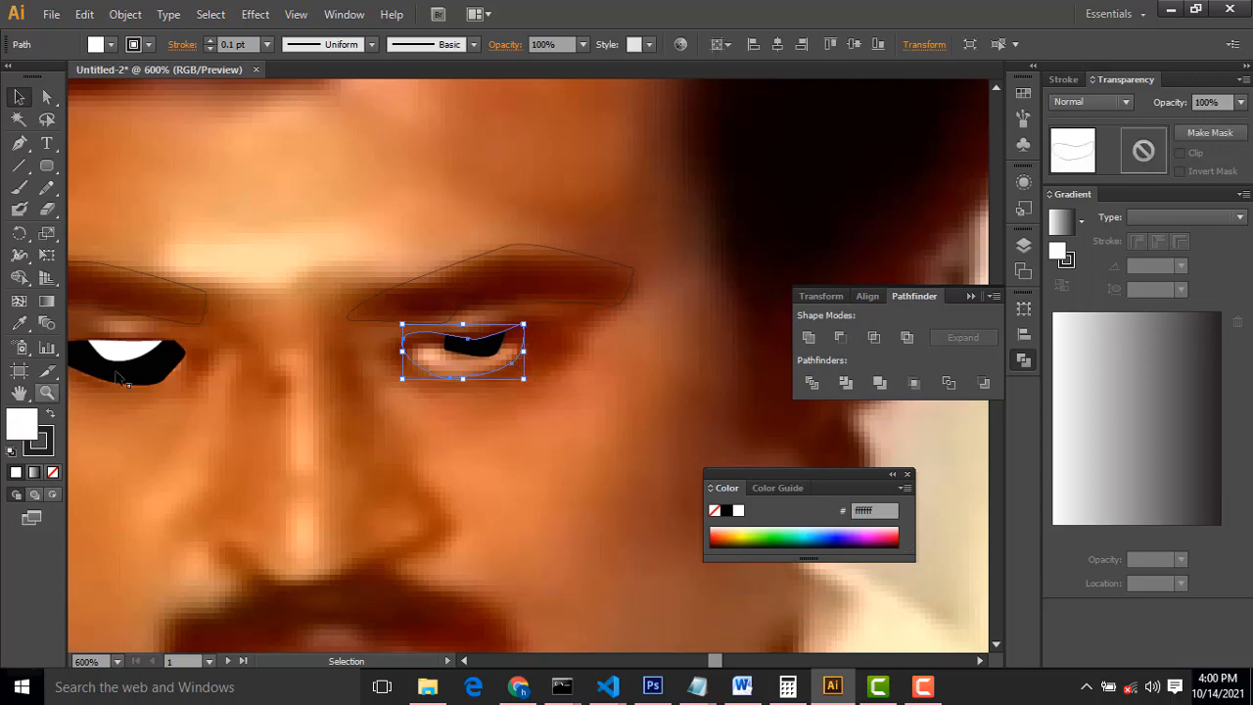
{"action": "double_click", "coordinate": [31, 435]}
{"action": "left_click_drag", "start_coordinate": [145, 220], "coordinate": [109, 43]}
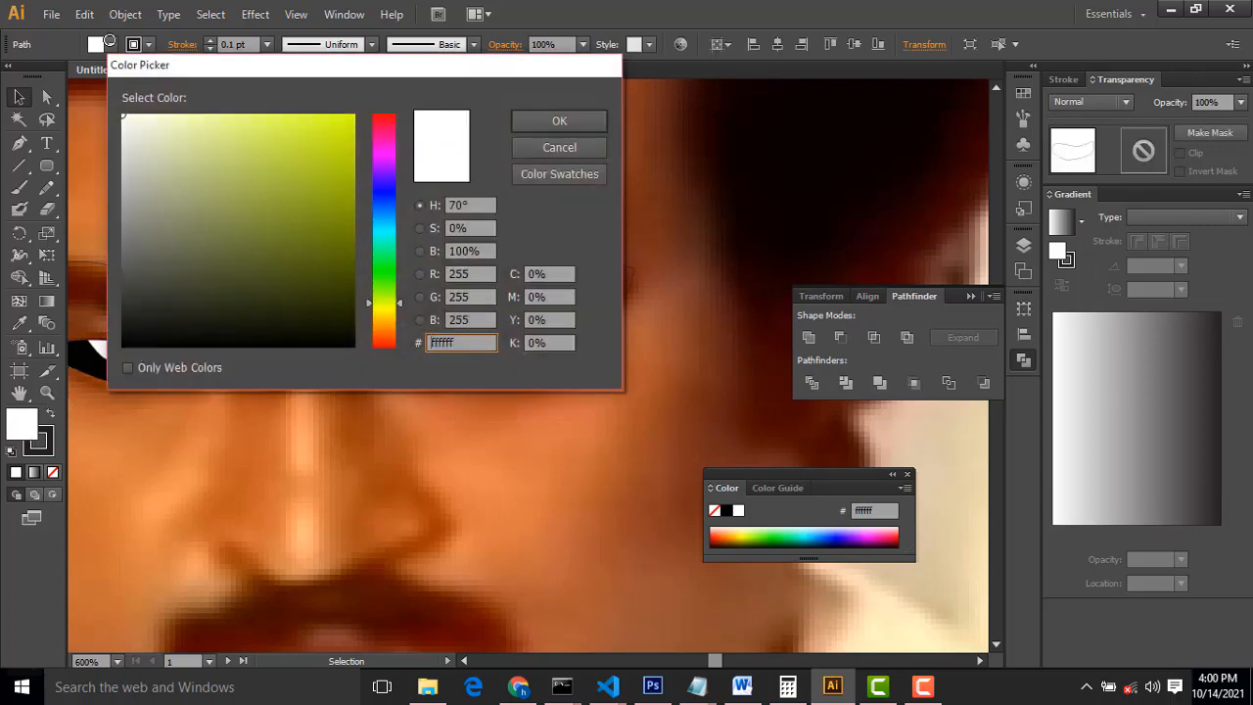
{"action": "left_click", "coordinate": [531, 126]}
{"action": "left_click", "coordinate": [579, 368]}
{"action": "left_click", "coordinate": [510, 363]}
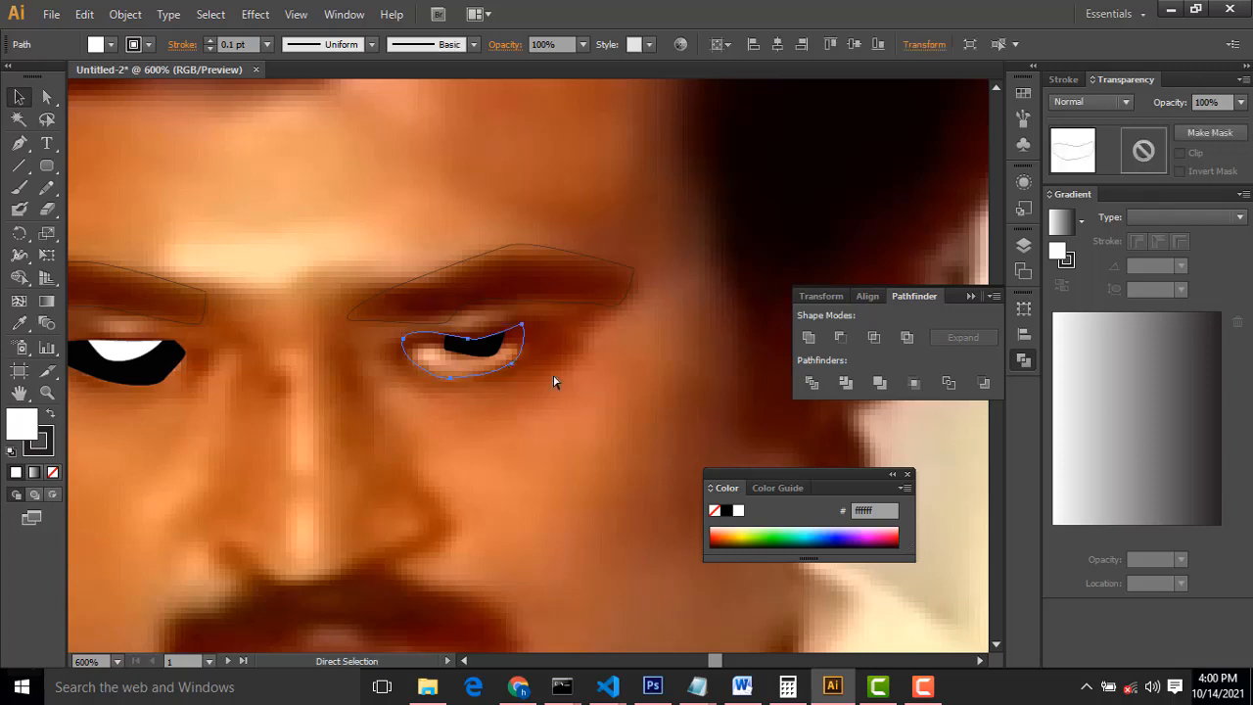
- Undo the stacking, fill and Intersect changes to the eye on the right side of the face
{"action": "key", "text": "ctrl+z"}
{"action": "key", "text": "ctrl+shift+["}
{"action": "key", "text": "ctrl+z"}
{"action": "key", "text": "ctrl+z"}
{"action": "key", "text": "ctrl+z"}
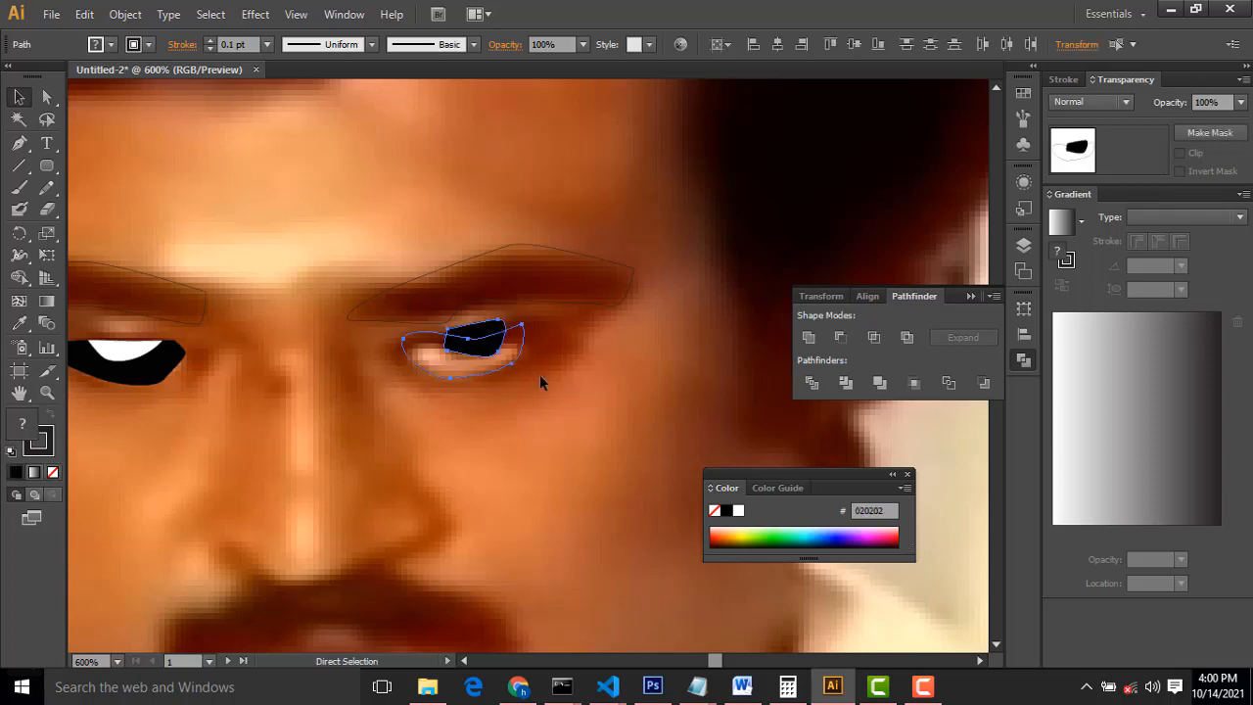
- Fill the untrimmed eye's outline on the right side of the face with white (ffffff) and deselect it
{"action": "left_click", "coordinate": [539, 374]}
{"action": "key", "text": "v"}
{"action": "left_click", "coordinate": [515, 358]}
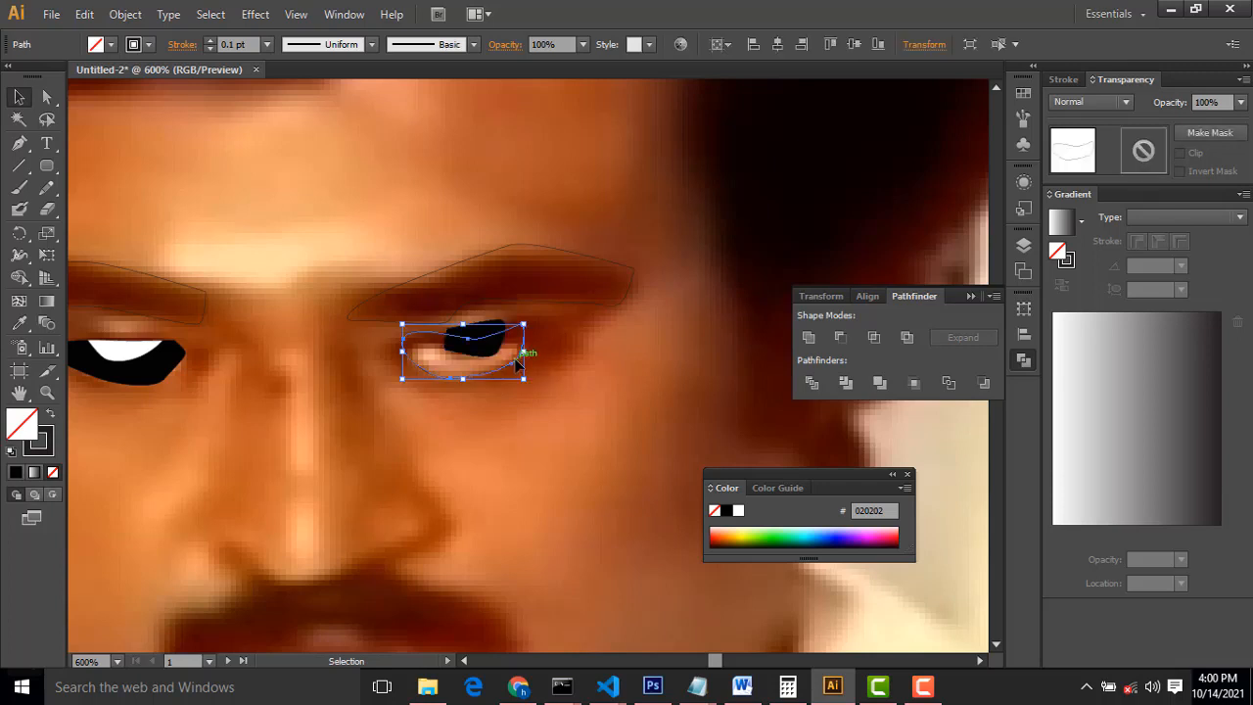
{"action": "double_click", "coordinate": [22, 423]}
{"action": "type", "text": "ffffff"}
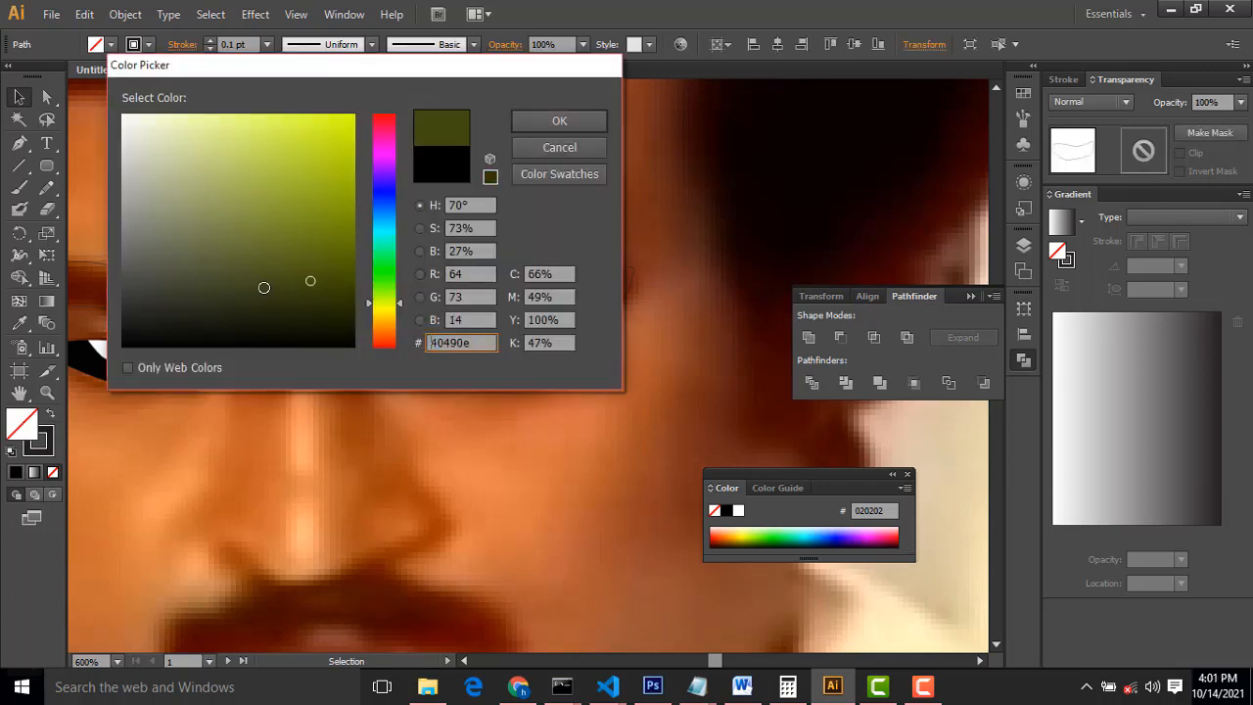
{"action": "left_click", "coordinate": [567, 124]}
{"action": "left_click", "coordinate": [660, 332]}
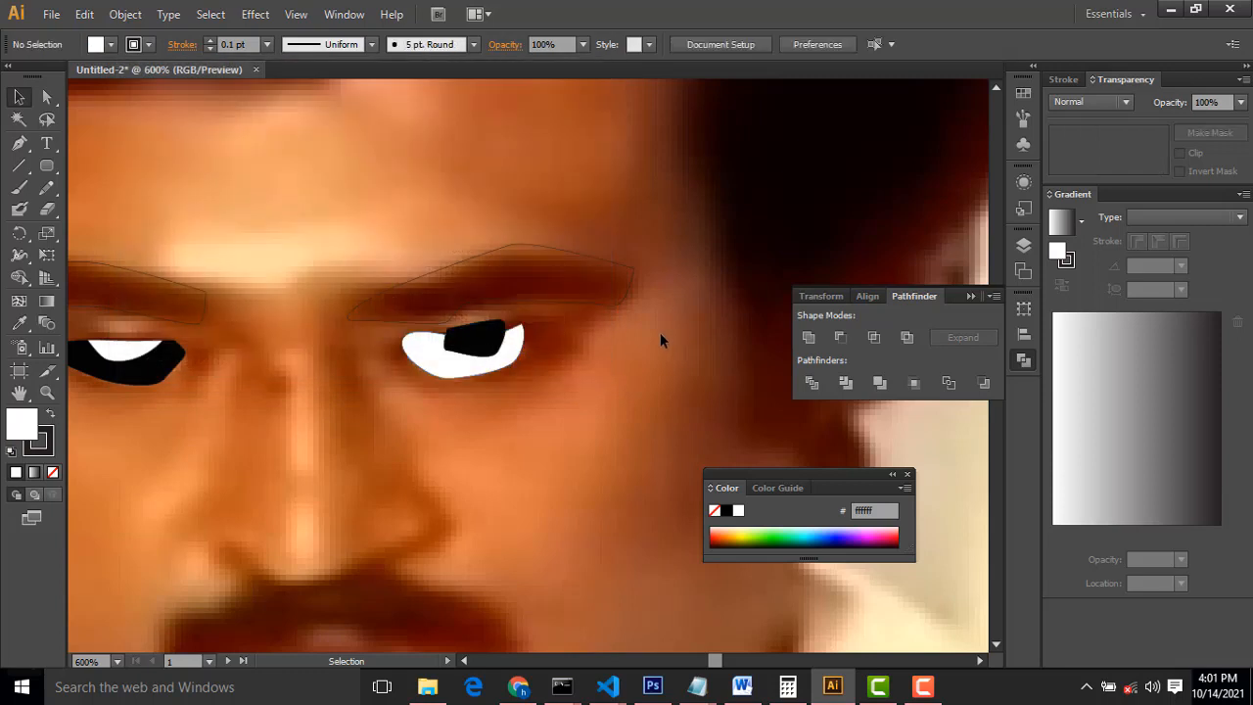
- Copy the white eye shape, intersect the original with the black iris, and paste the copy in front
{"action": "left_click", "coordinate": [499, 337]}
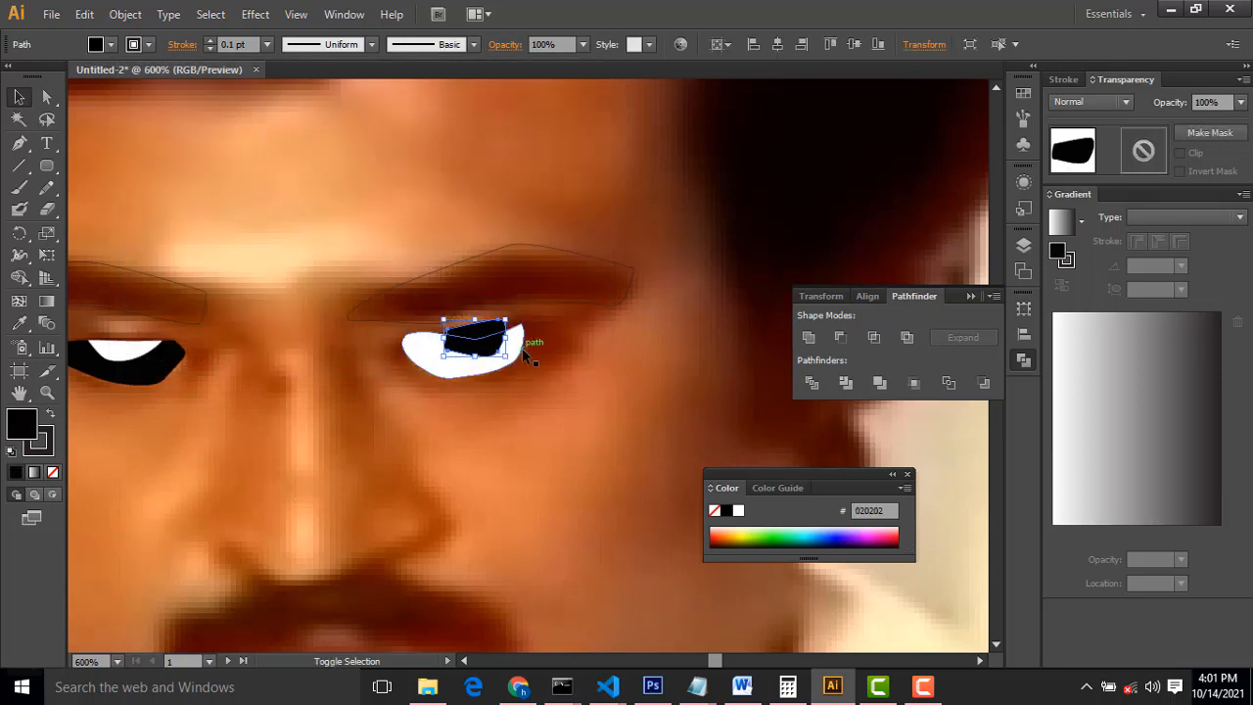
{"action": "left_click", "coordinate": [522, 348], "text": "shift"}
{"action": "left_click", "coordinate": [563, 367]}
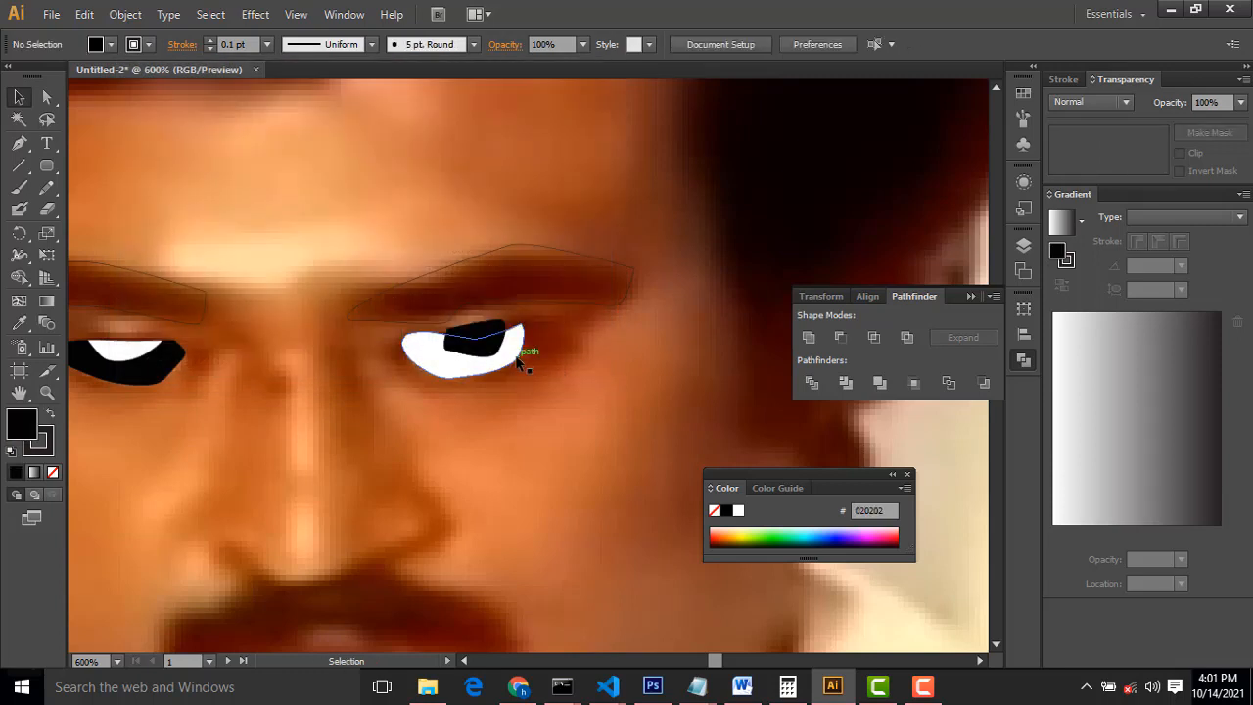
{"action": "left_click", "coordinate": [520, 357]}
{"action": "key", "text": "ctrl+c"}
{"action": "left_click", "coordinate": [505, 329], "text": "shift"}
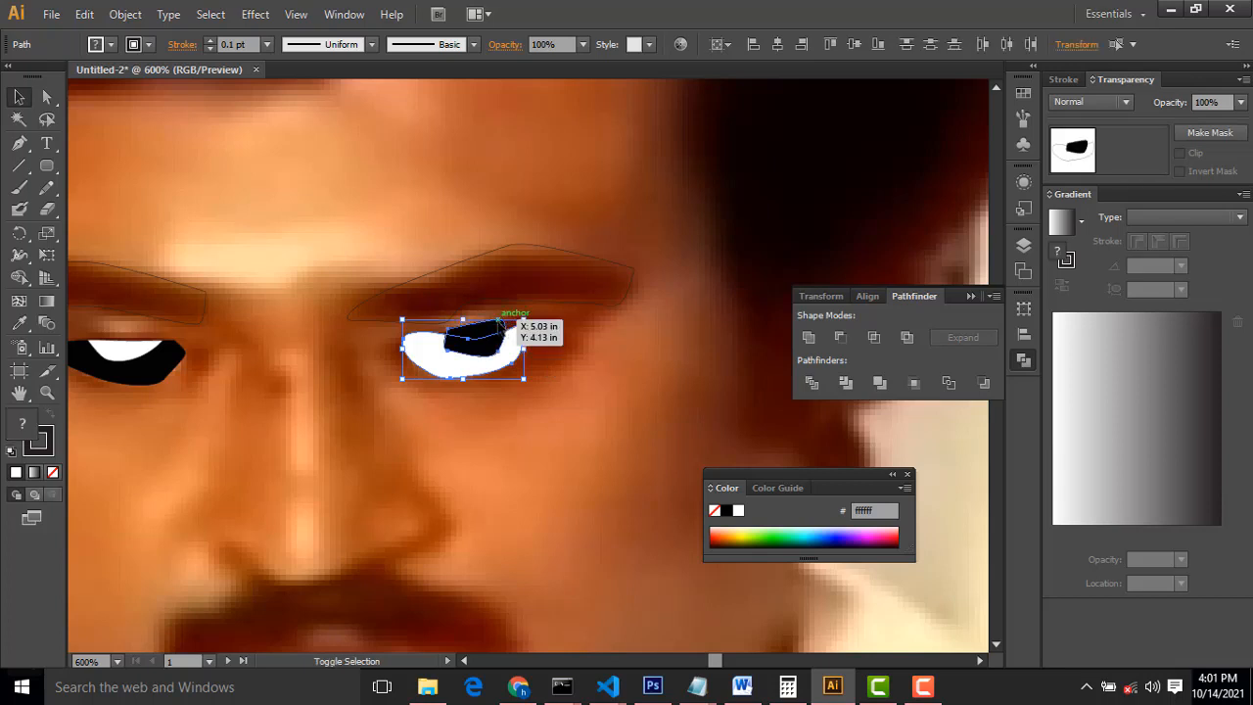
{"action": "left_click", "coordinate": [870, 336]}
{"action": "key", "text": "ctrl+f"}
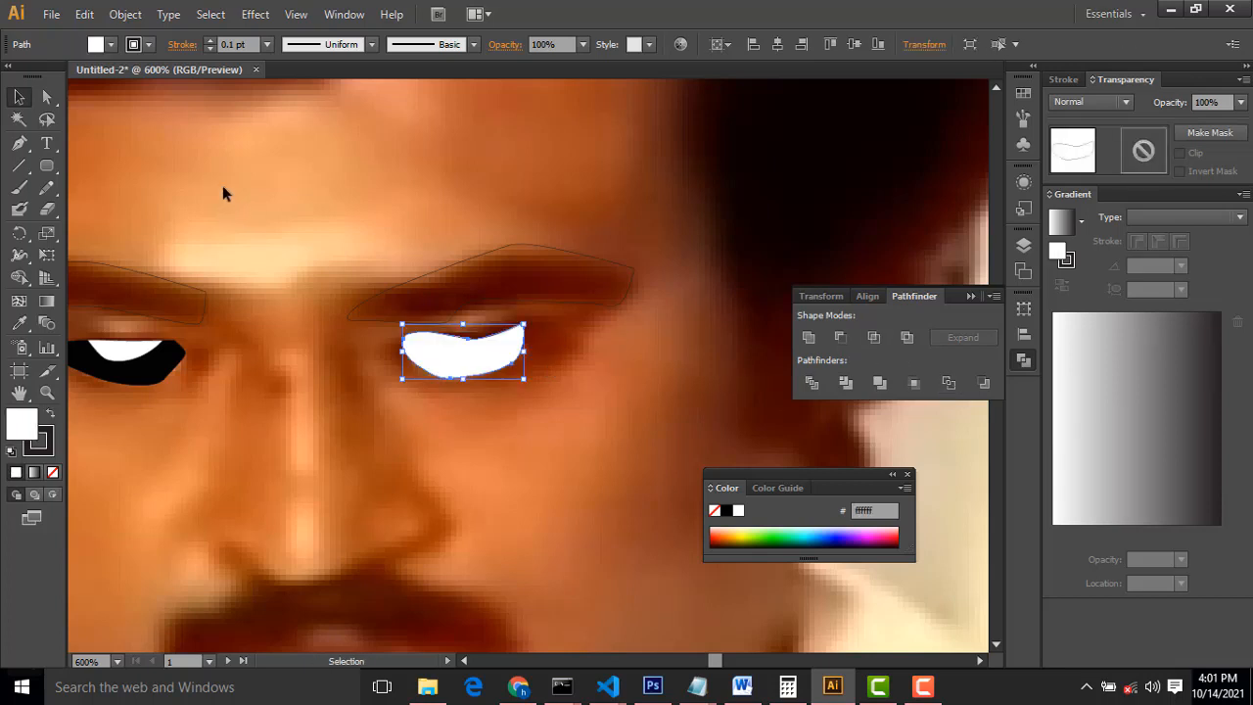
- Send the pasted white eye shape backward one level behind the trimmed iris and deselect it
{"action": "right_click", "coordinate": [496, 363]}
{"action": "mouse_move", "coordinate": [620, 601]}
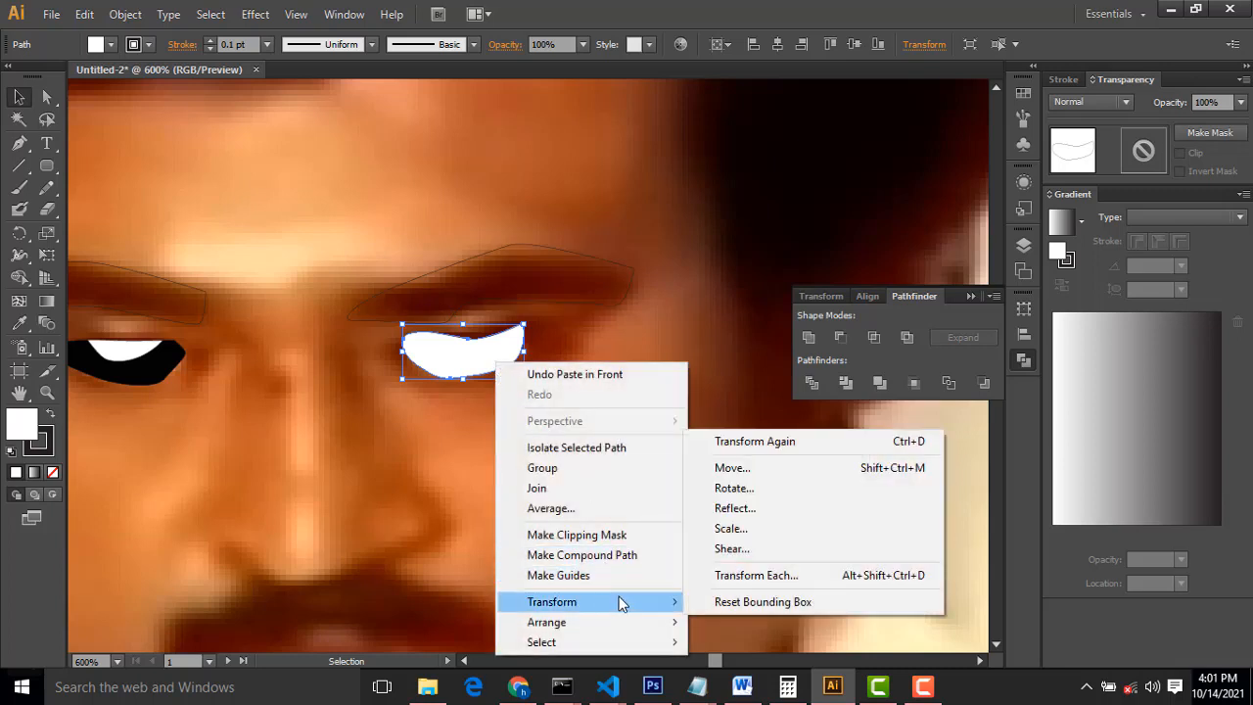
{"action": "mouse_move", "coordinate": [638, 620]}
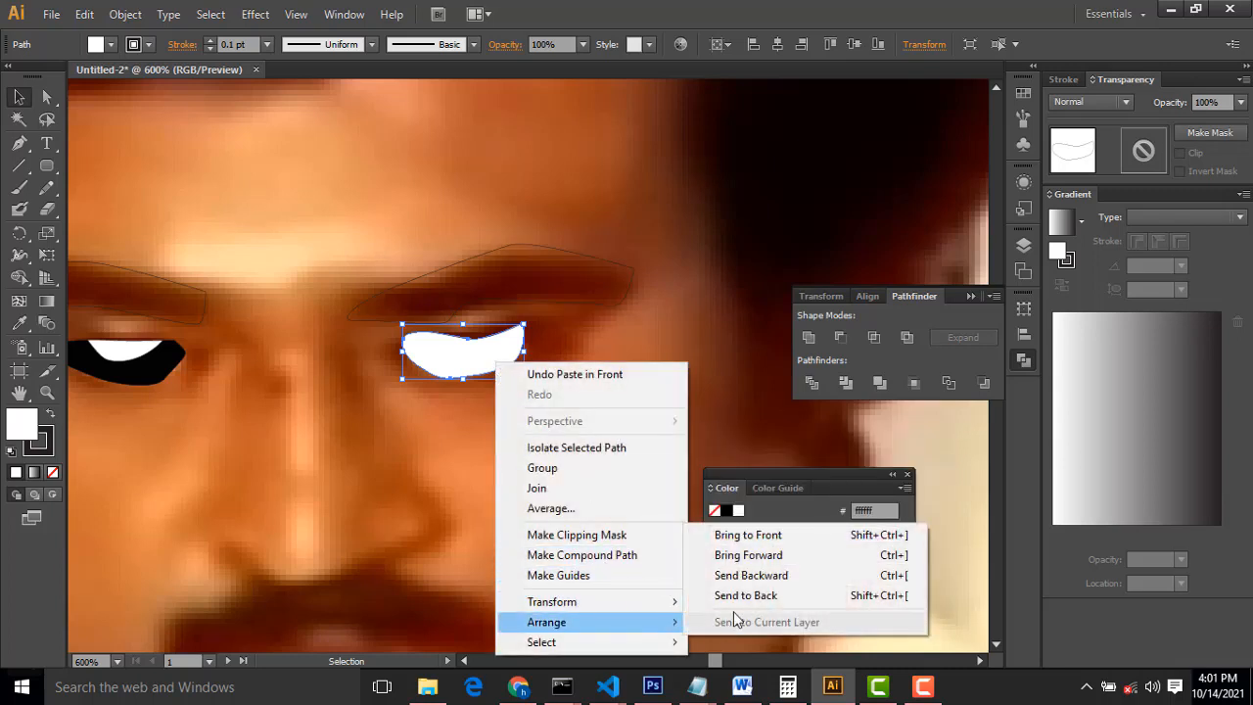
{"action": "left_click", "coordinate": [755, 576]}
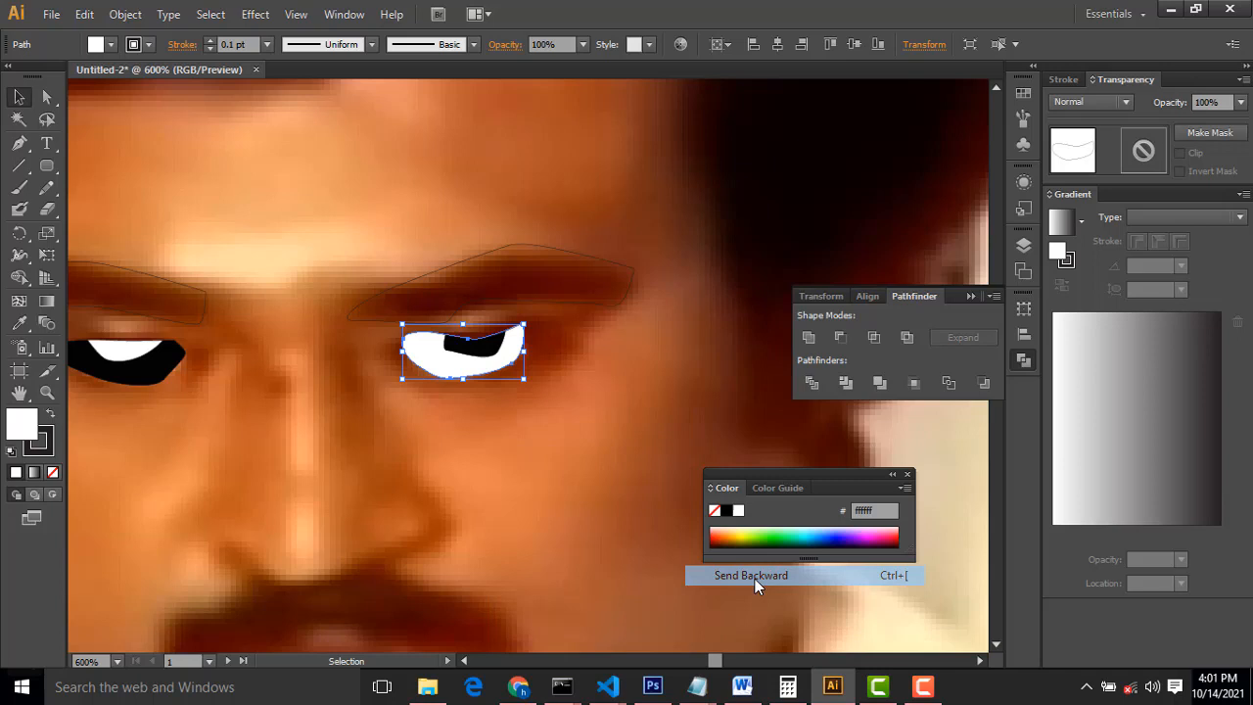
{"action": "left_click", "coordinate": [661, 442]}
- Fill the outline of the eye on the left side of the face with near-white (fefffa)
{"action": "key", "text": "ctrl+minus"}
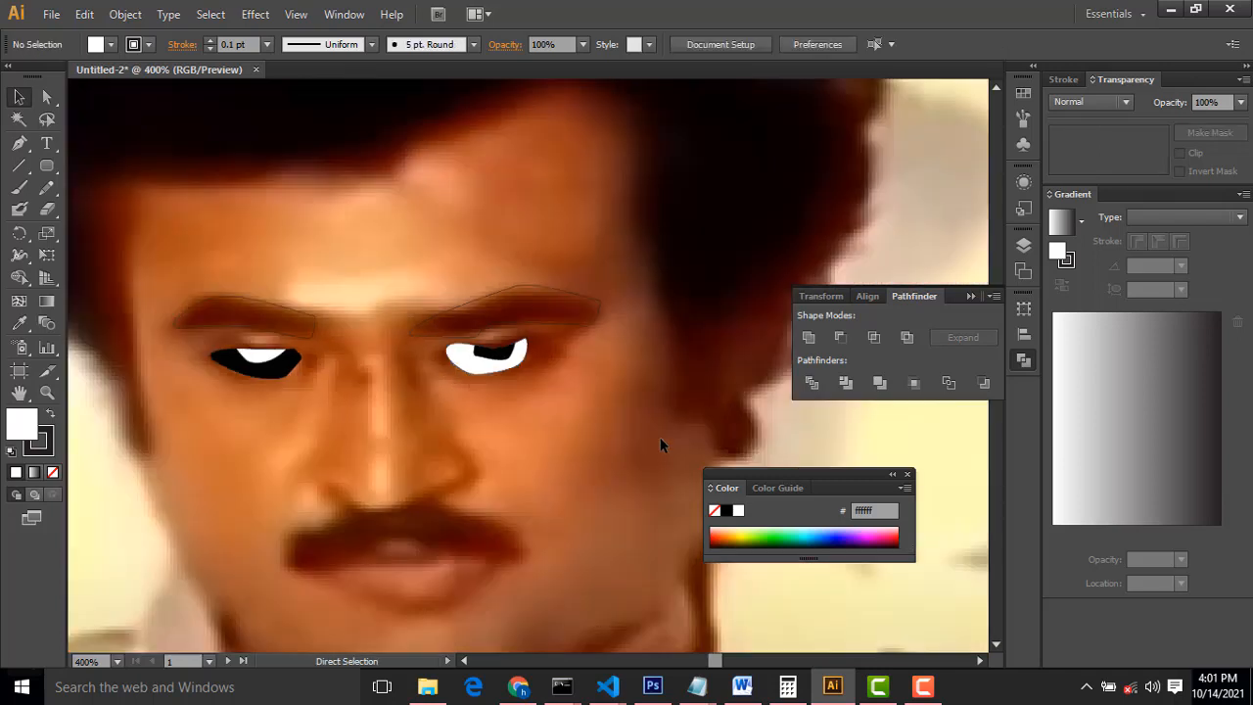
{"action": "scroll", "coordinate": [579, 353], "scroll_direction": "down", "scroll_amount": 1}
{"action": "scroll", "coordinate": [588, 353], "scroll_direction": "down", "scroll_amount": 1}
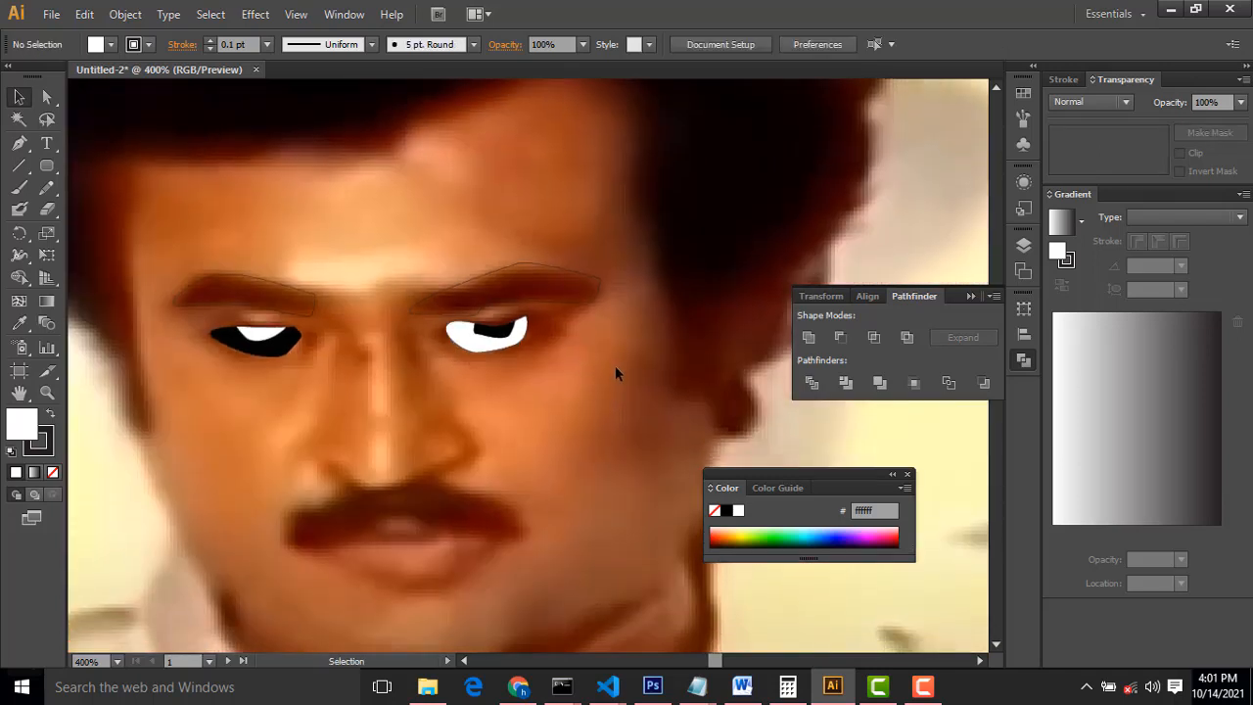
{"action": "left_click", "coordinate": [275, 359]}
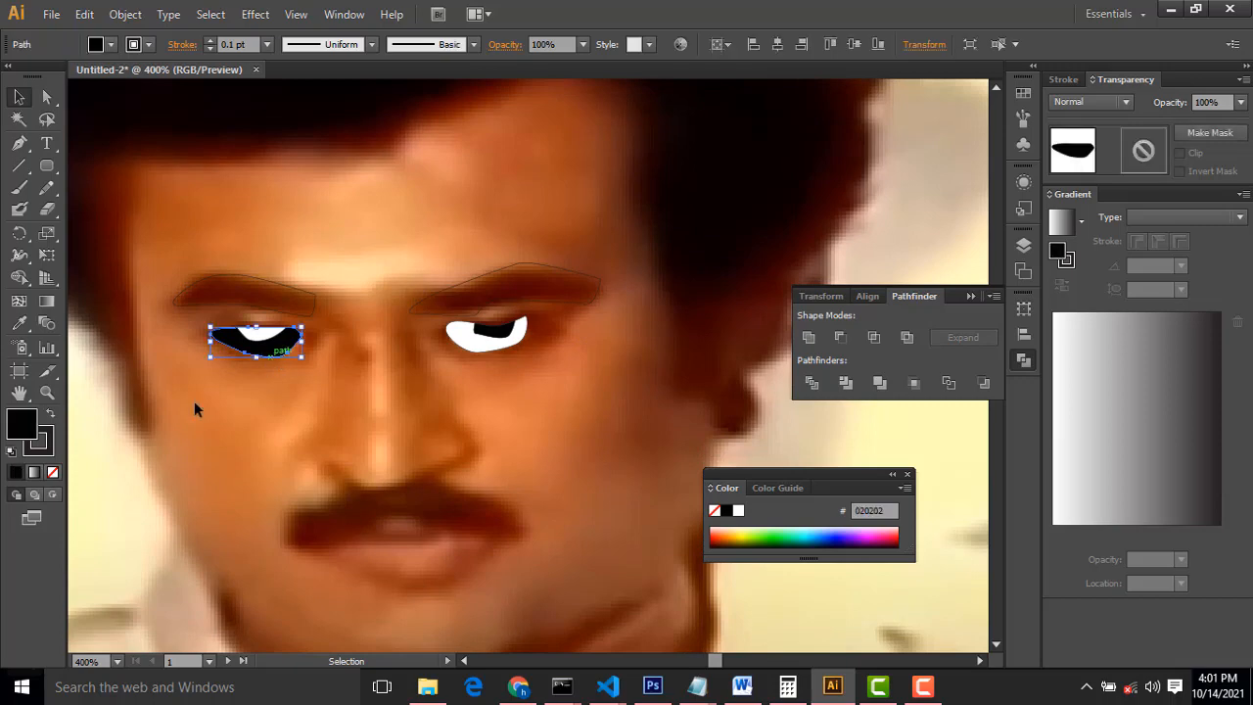
{"action": "double_click", "coordinate": [24, 425]}
{"action": "left_click_drag", "start_coordinate": [229, 282], "coordinate": [128, 111]}
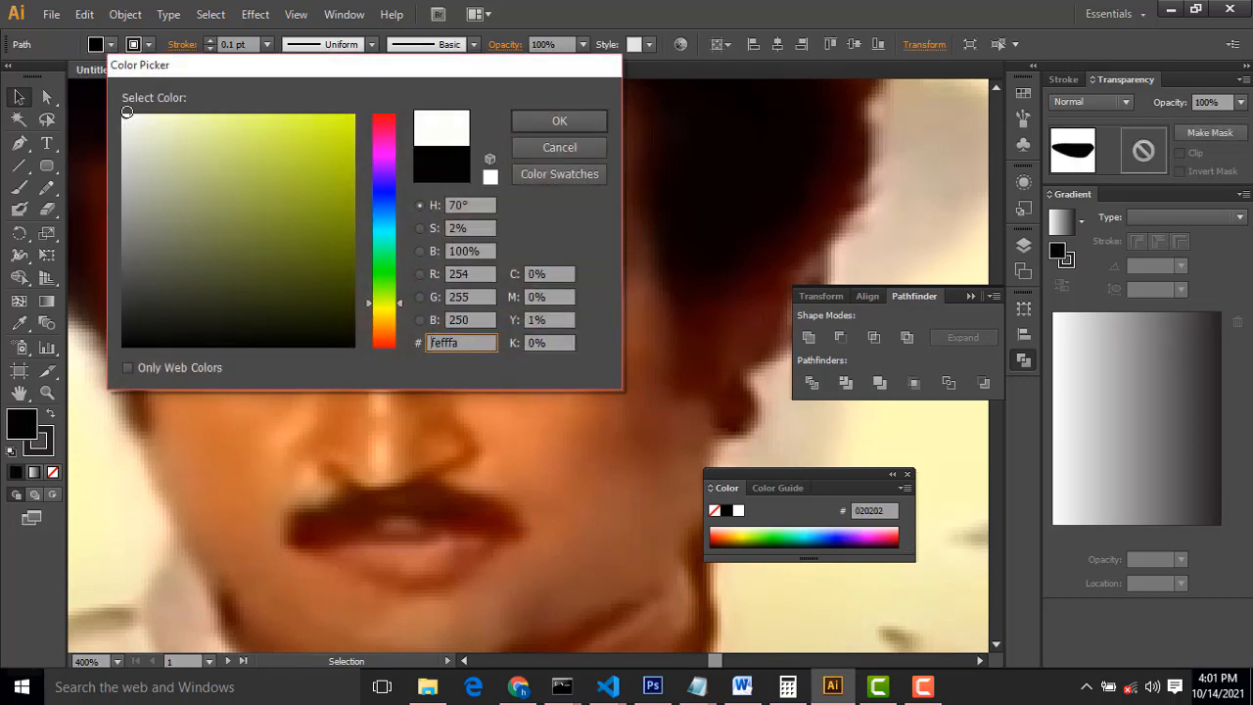
{"action": "left_click", "coordinate": [522, 115]}
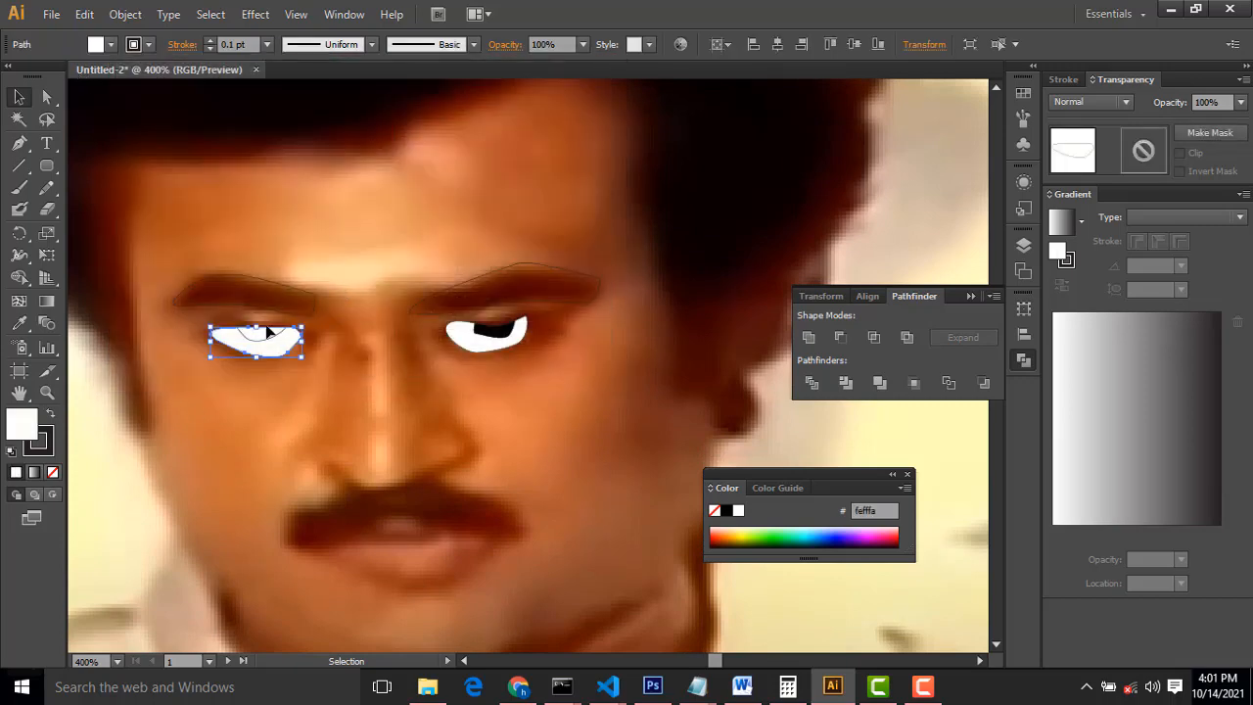
- Fill the iris of the eye on the left side of the face with near-black (050505)
{"action": "left_click", "coordinate": [260, 343]}
{"action": "double_click", "coordinate": [21, 429]}
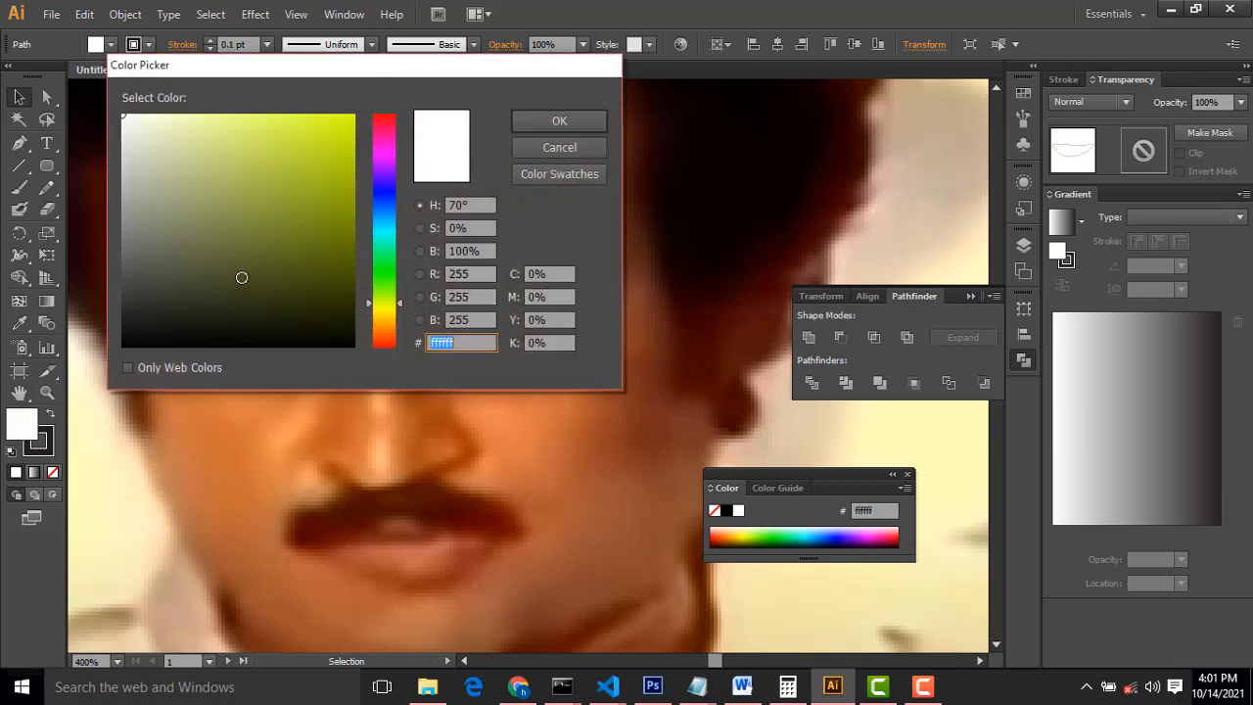
{"action": "left_click", "coordinate": [122, 343]}
{"action": "left_click", "coordinate": [577, 121]}
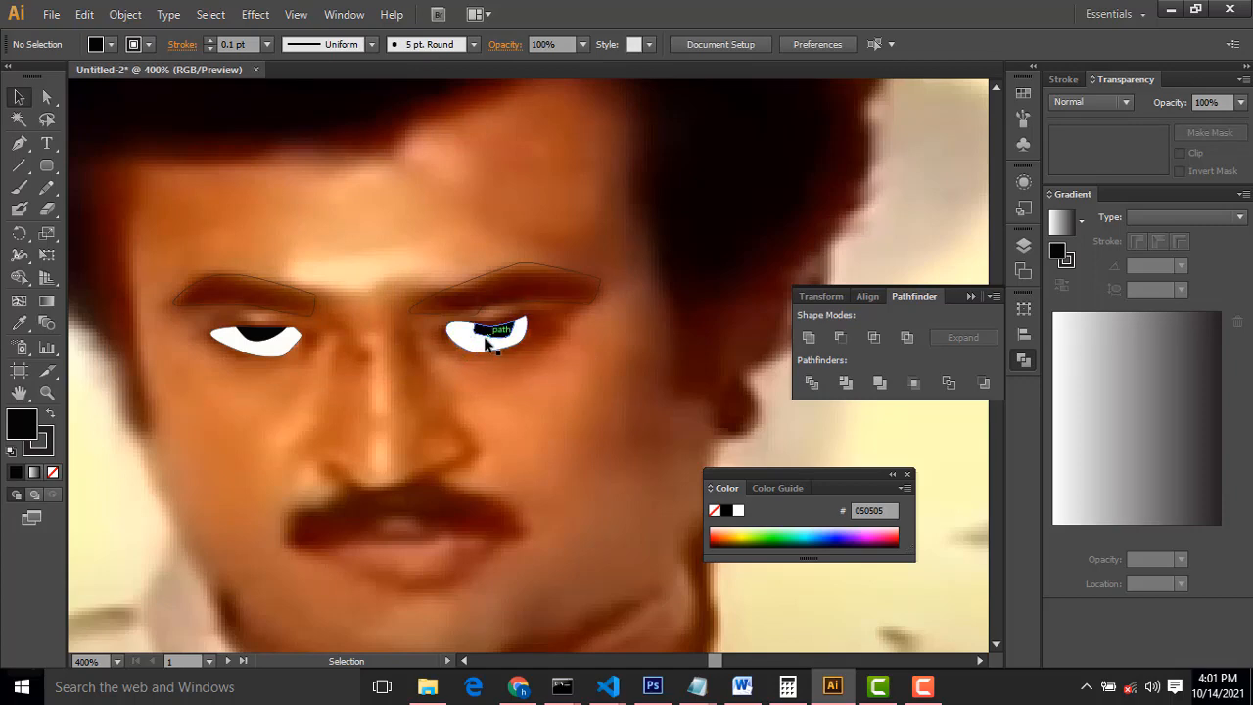
- Fill both eyebrow outlines with near-black (020202) and deselect them
{"action": "left_click", "coordinate": [543, 266]}
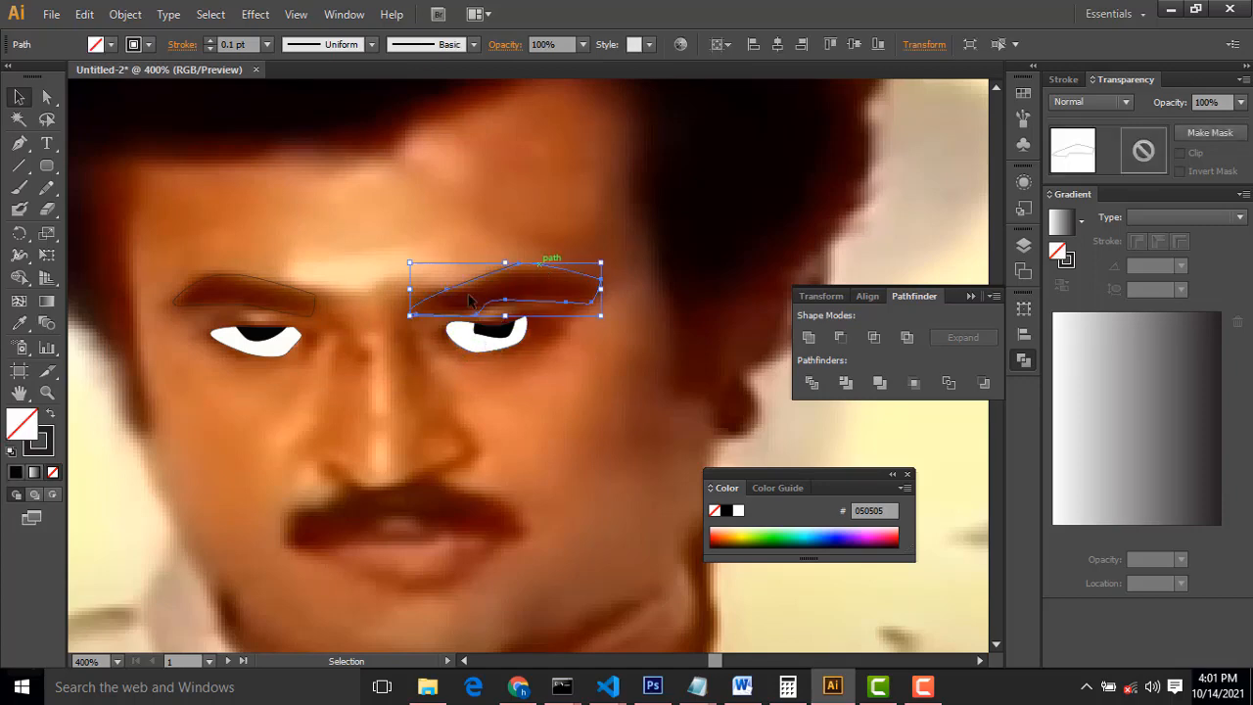
{"action": "left_click", "coordinate": [238, 279], "text": "shift"}
{"action": "double_click", "coordinate": [19, 431]}
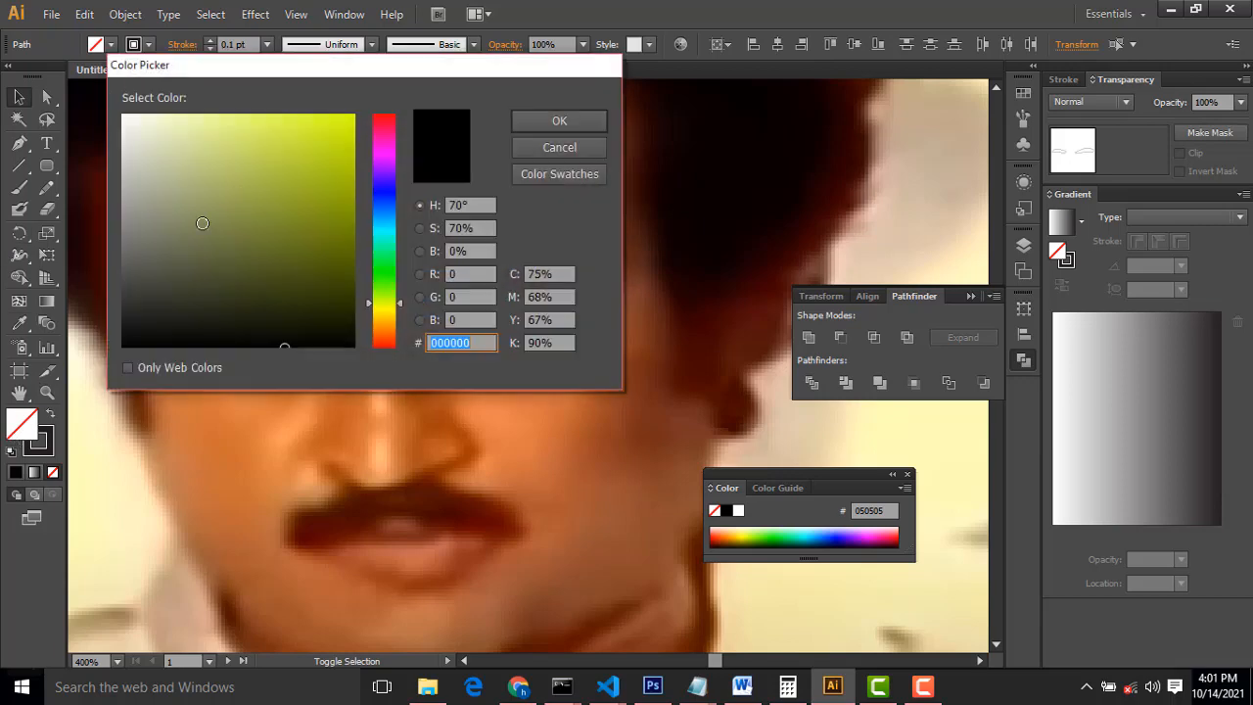
{"action": "left_click_drag", "start_coordinate": [125, 341], "coordinate": [130, 345]}
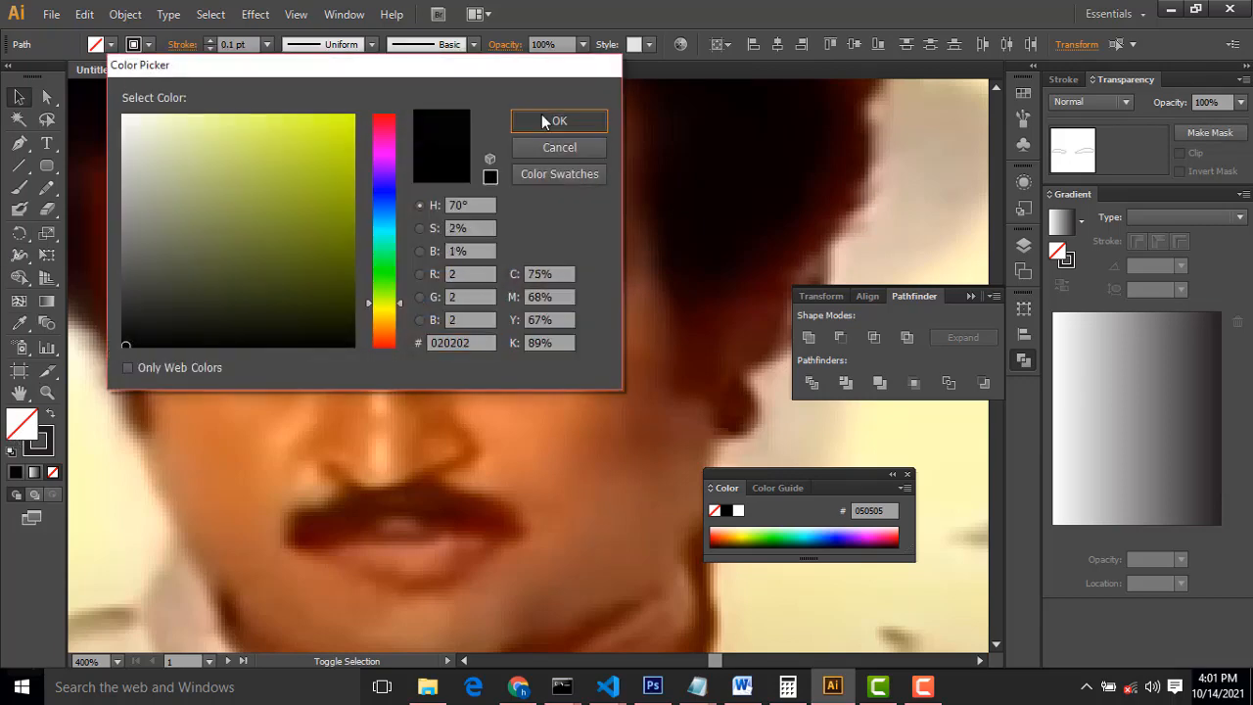
{"action": "left_click", "coordinate": [542, 117]}
{"action": "left_click", "coordinate": [536, 152]}
- Cut the eyebrows, eyes and irises from the photo and paste them in front of the yellow face on the second artboard
{"action": "key", "text": "ctrl+minus"}
{"action": "key", "text": "ctrl+minus"}
{"action": "key", "text": "ctrl+minus"}
{"action": "key", "text": "ctrl+minus"}
{"action": "key", "text": "ctrl+minus"}
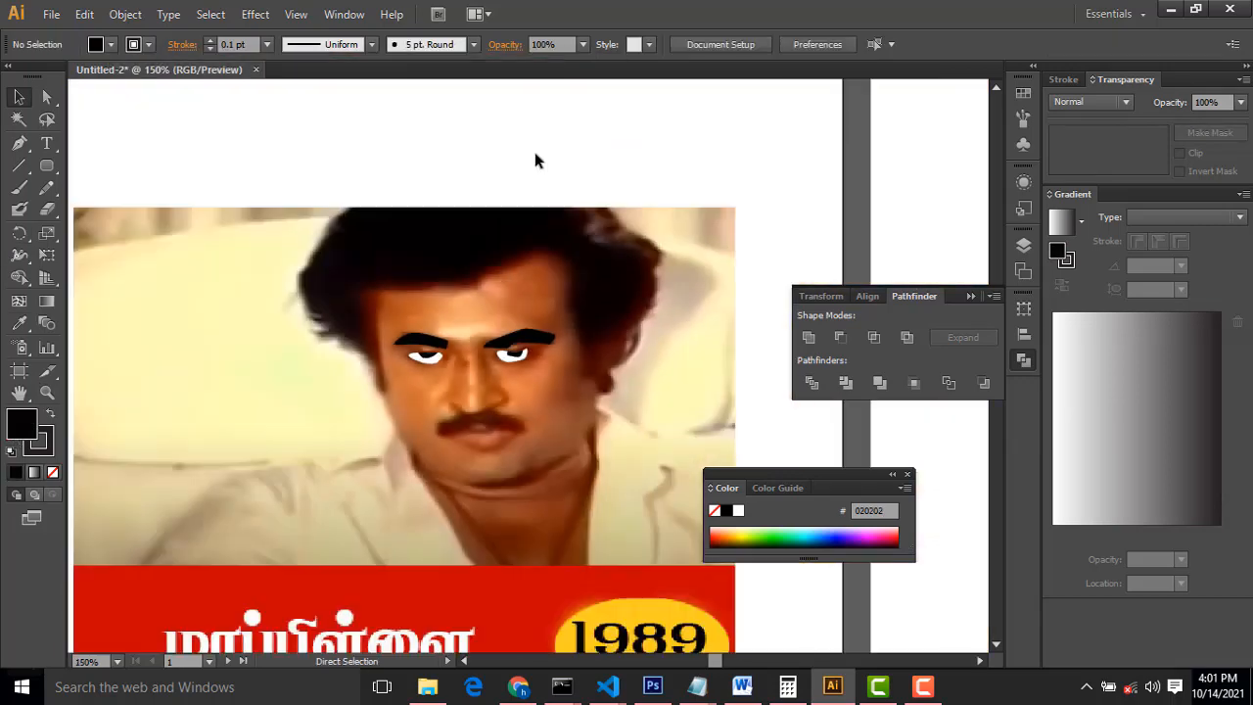
{"action": "left_click_drag", "start_coordinate": [878, 208], "coordinate": [641, 164]}
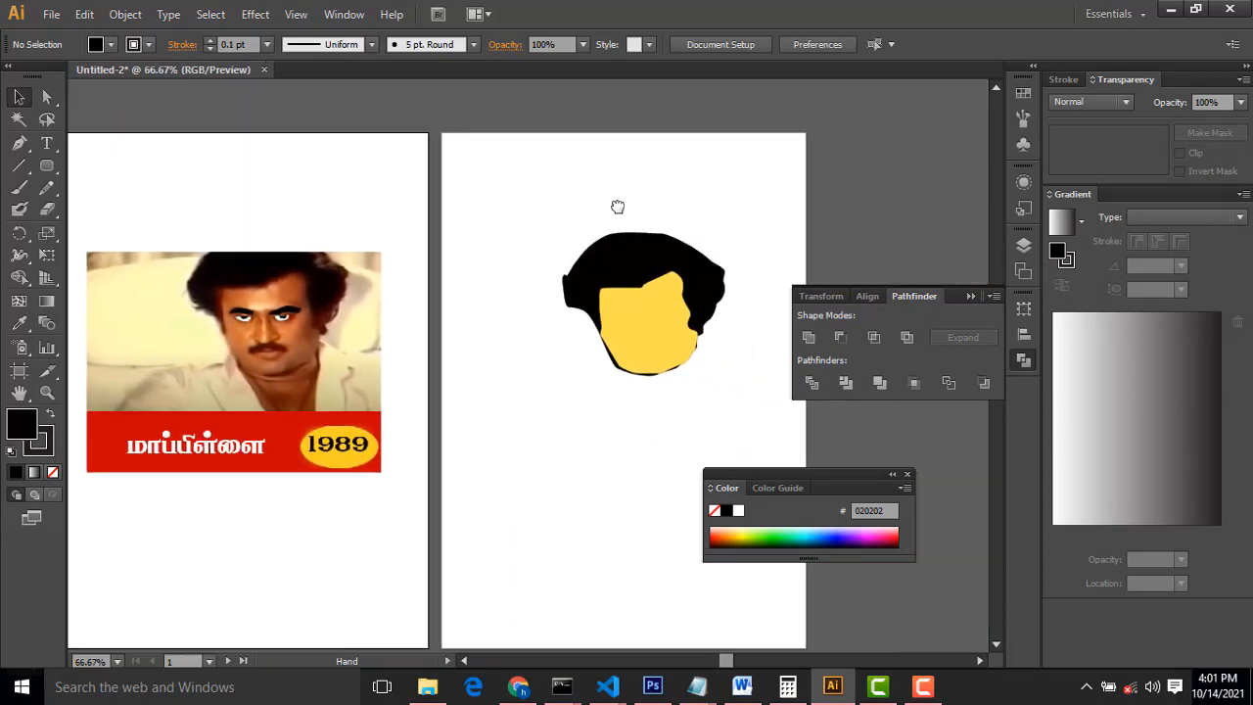
{"action": "left_click", "coordinate": [276, 315]}
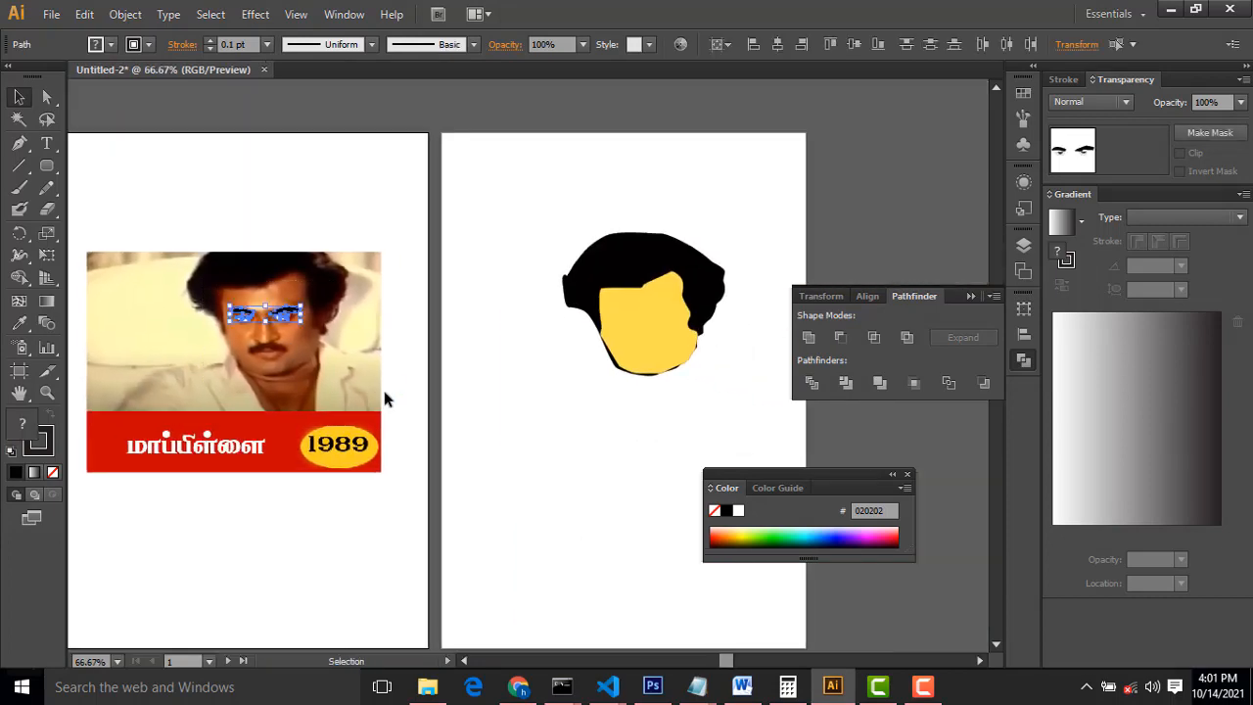
{"action": "left_click", "coordinate": [442, 355]}
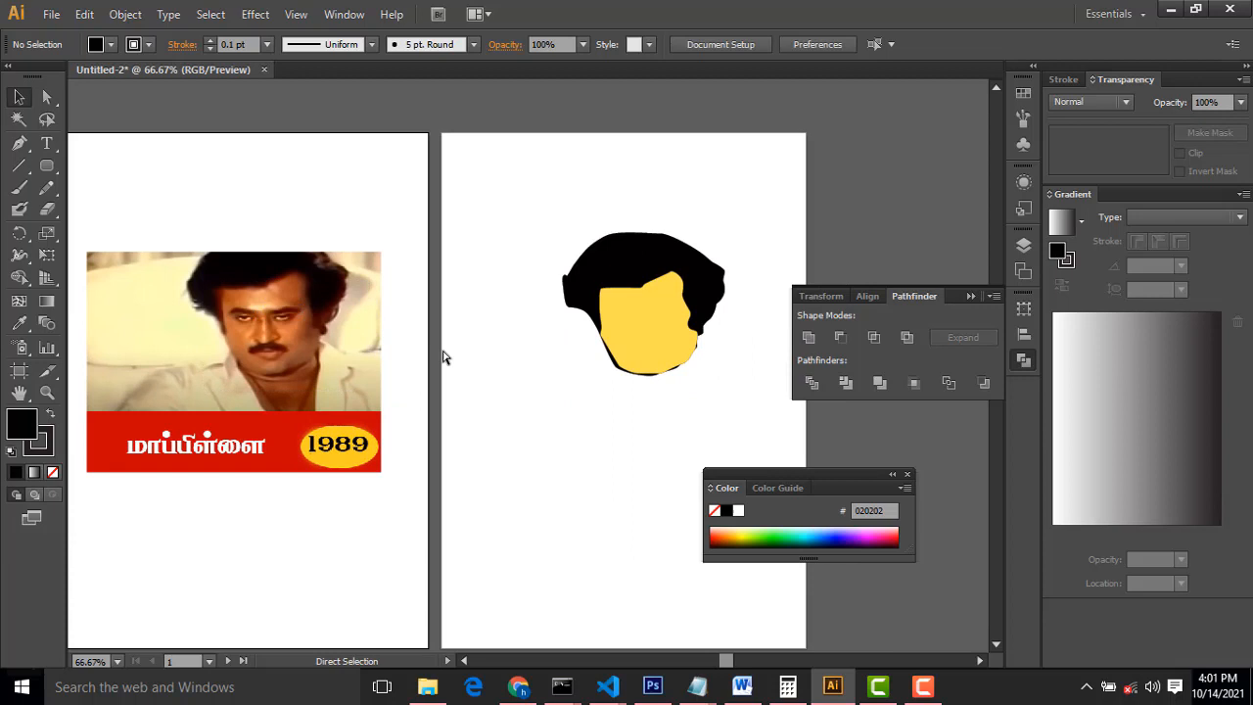
{"action": "left_click", "coordinate": [560, 345]}
{"action": "key", "text": "ctrl+f"}
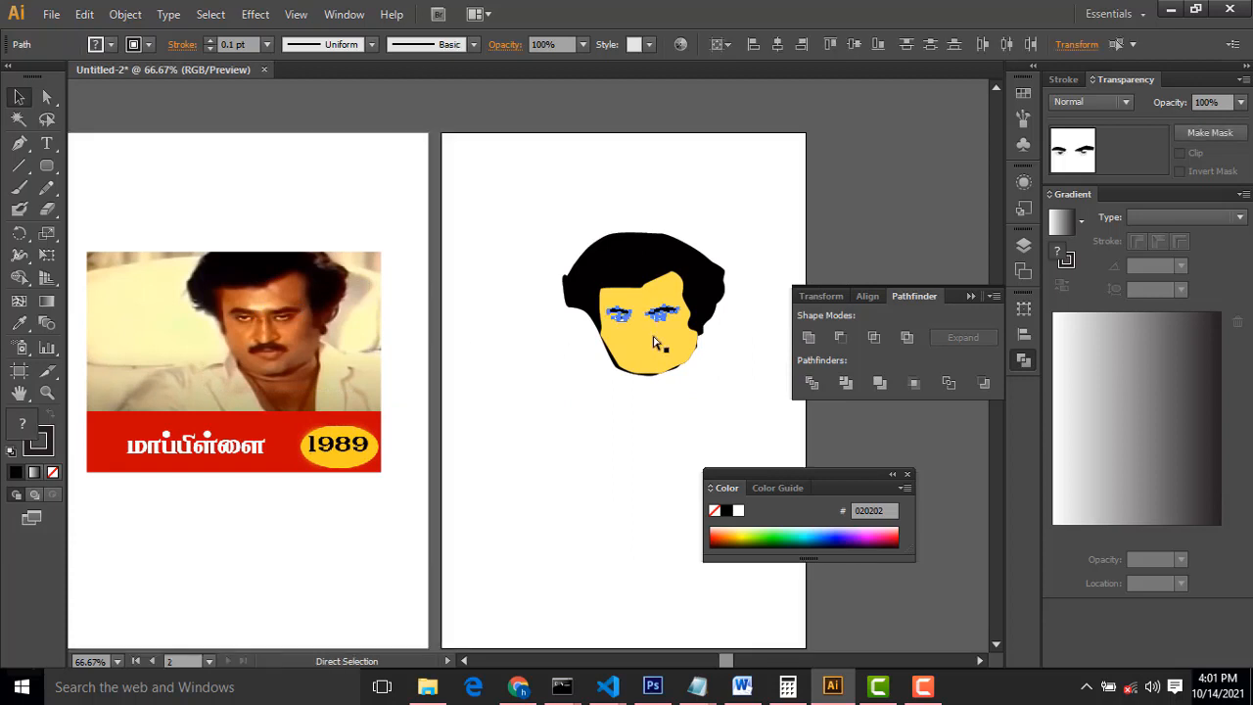
{"action": "left_click", "coordinate": [701, 472]}
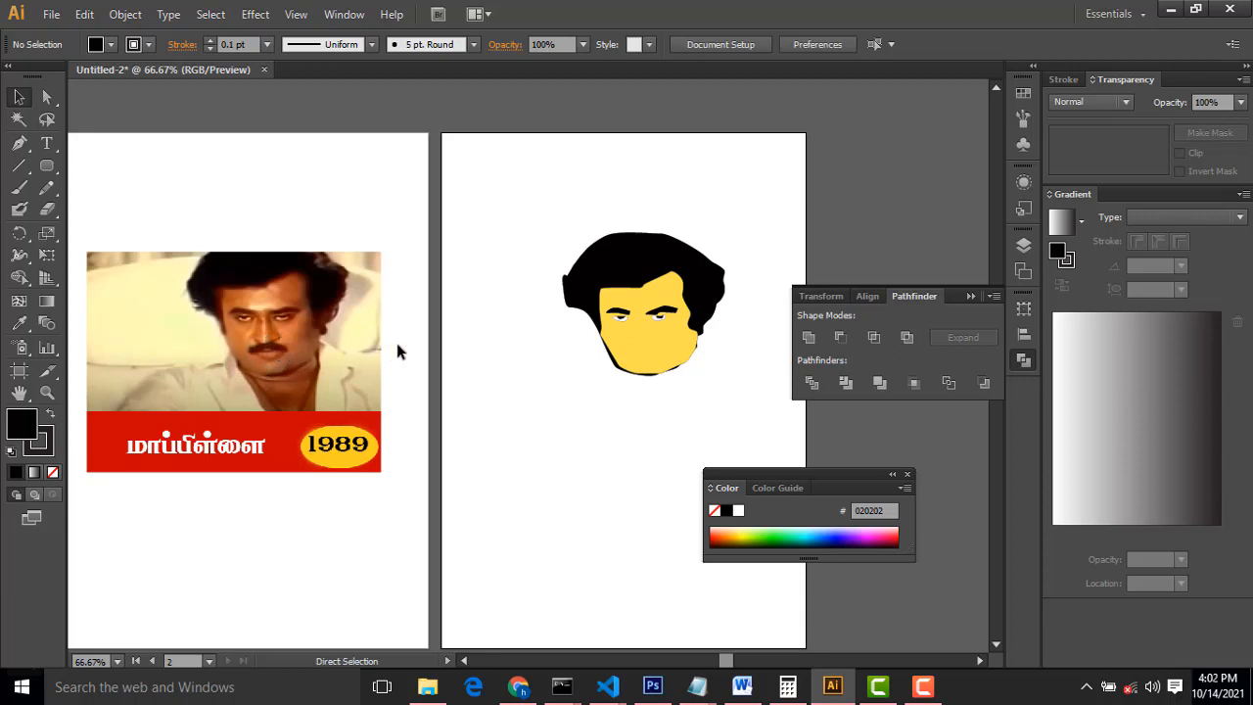
- Trace the nose on the photo with the Pen tool as an open, unfilled path from the bridge around the nostrils
{"action": "key", "text": "ctrl+="}
{"action": "key", "text": "ctrl+="}
{"action": "left_click_drag", "start_coordinate": [397, 351], "coordinate": [760, 354]}
{"action": "key", "text": "ctrl+="}
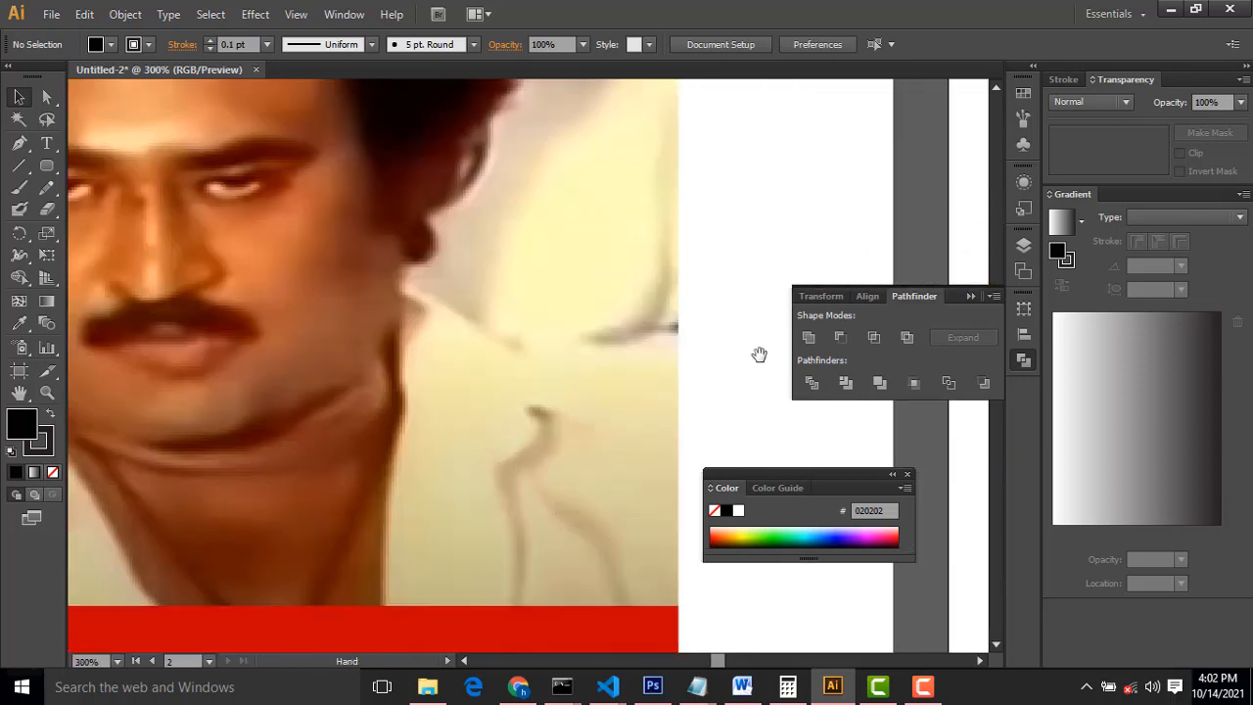
{"action": "key", "text": "ctrl+="}
{"action": "left_click", "coordinate": [19, 143]}
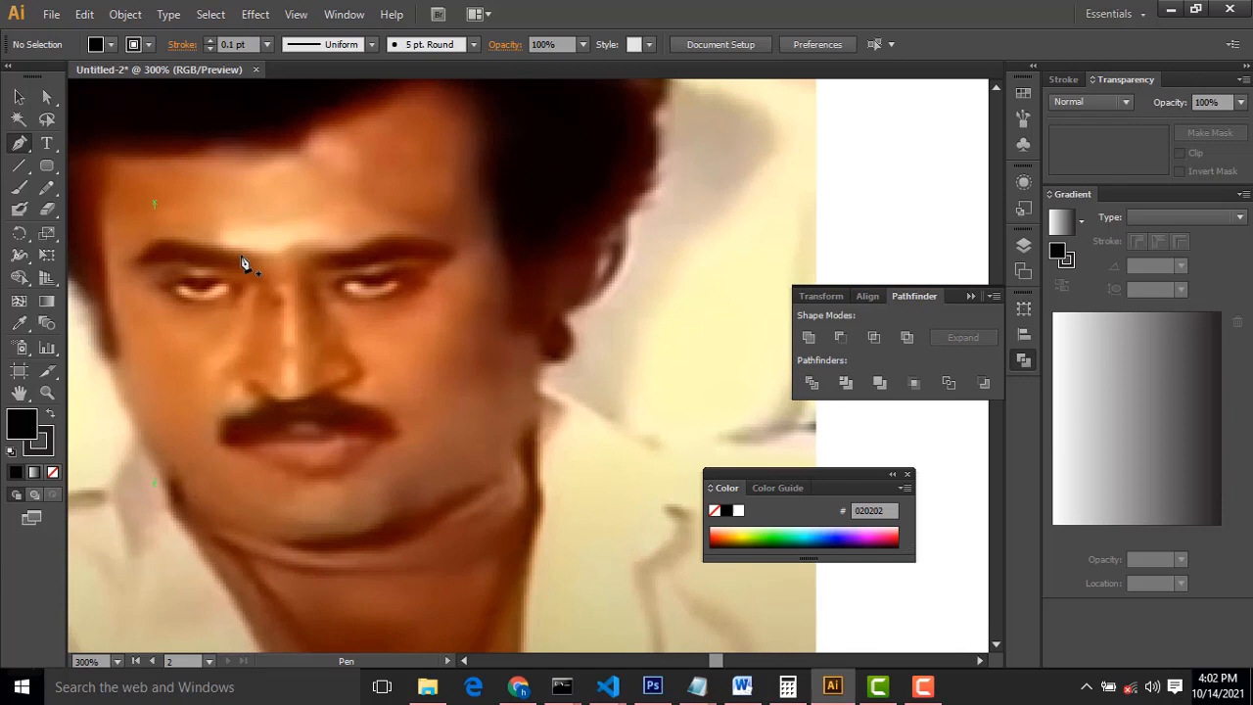
{"action": "left_click", "coordinate": [310, 286]}
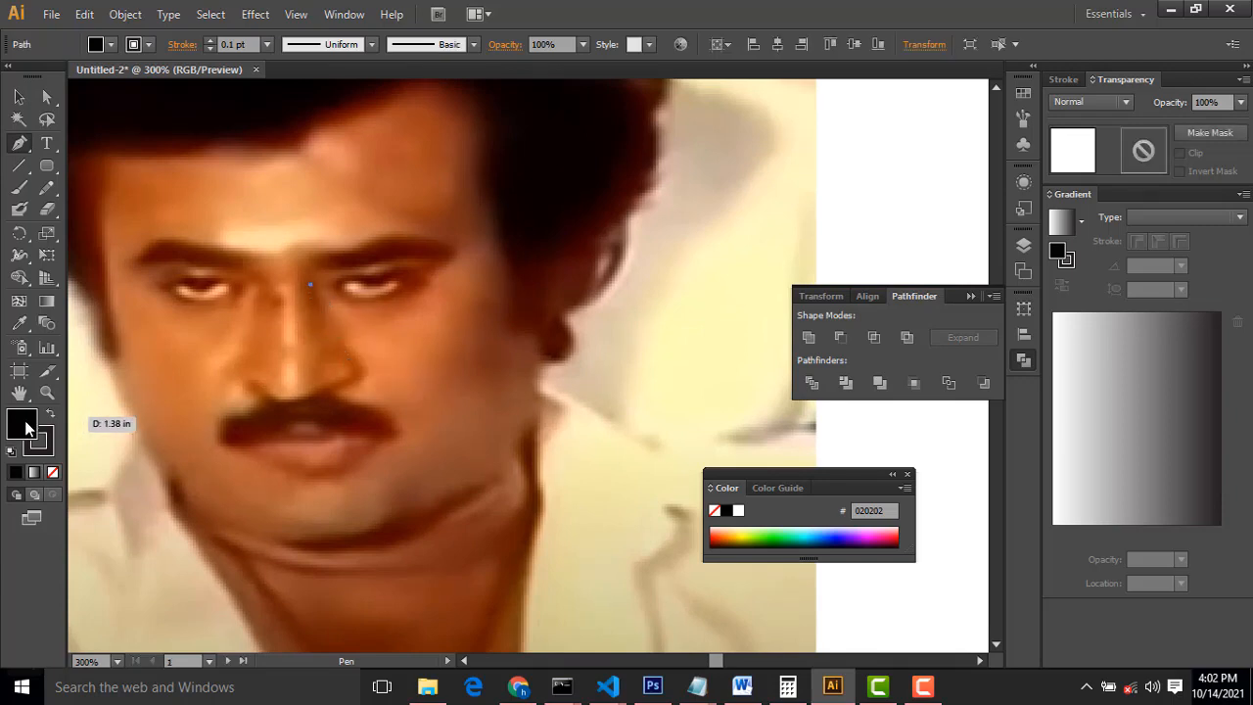
{"action": "left_click", "coordinate": [54, 473]}
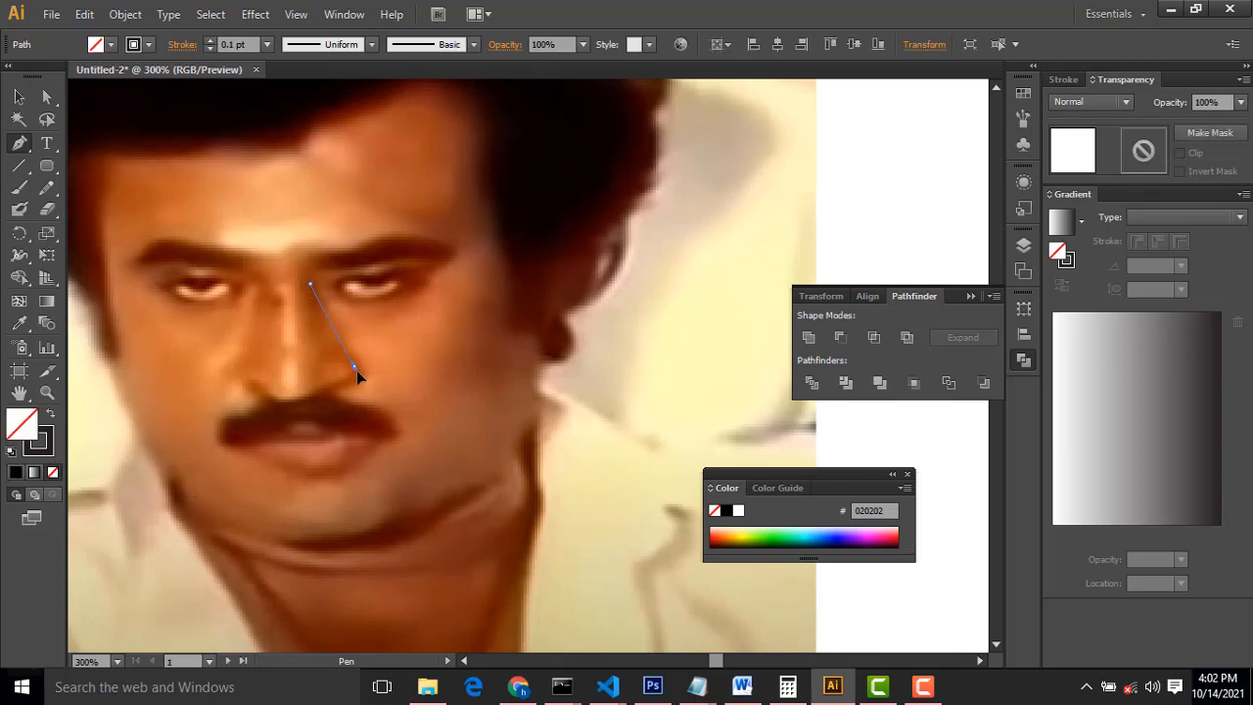
{"action": "left_click", "coordinate": [354, 368]}
{"action": "left_click", "coordinate": [315, 391]}
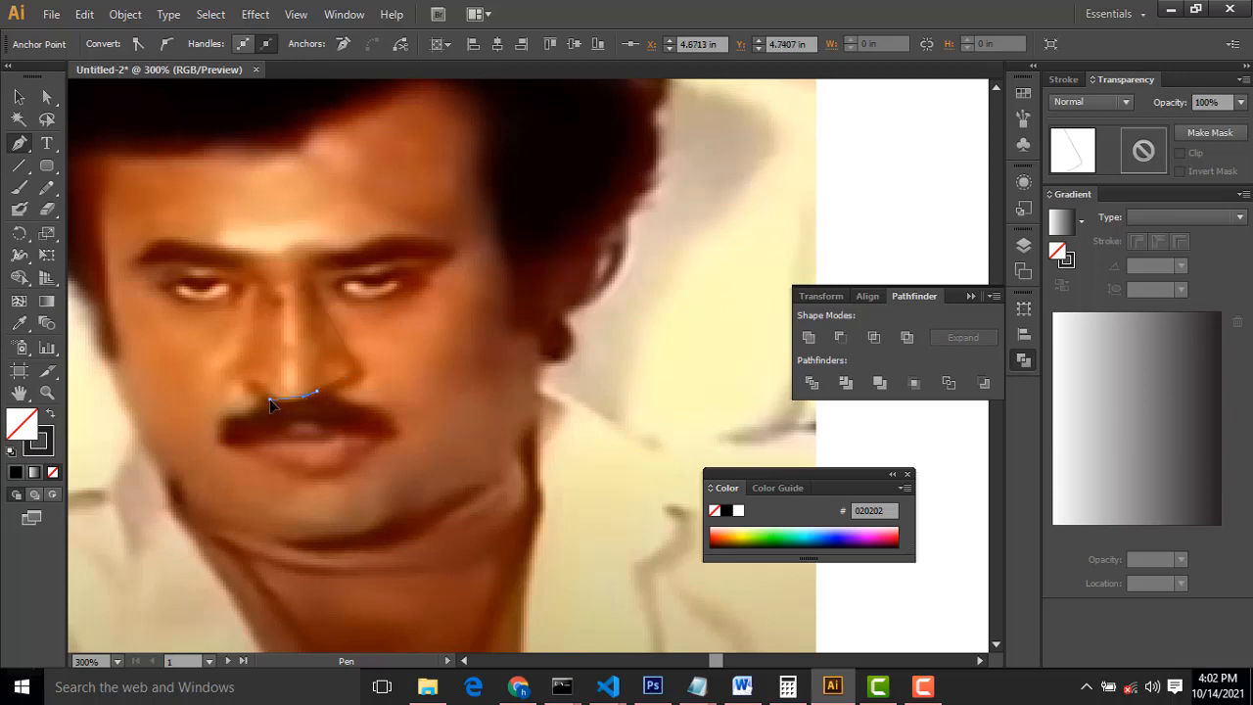
{"action": "left_click", "coordinate": [240, 389]}
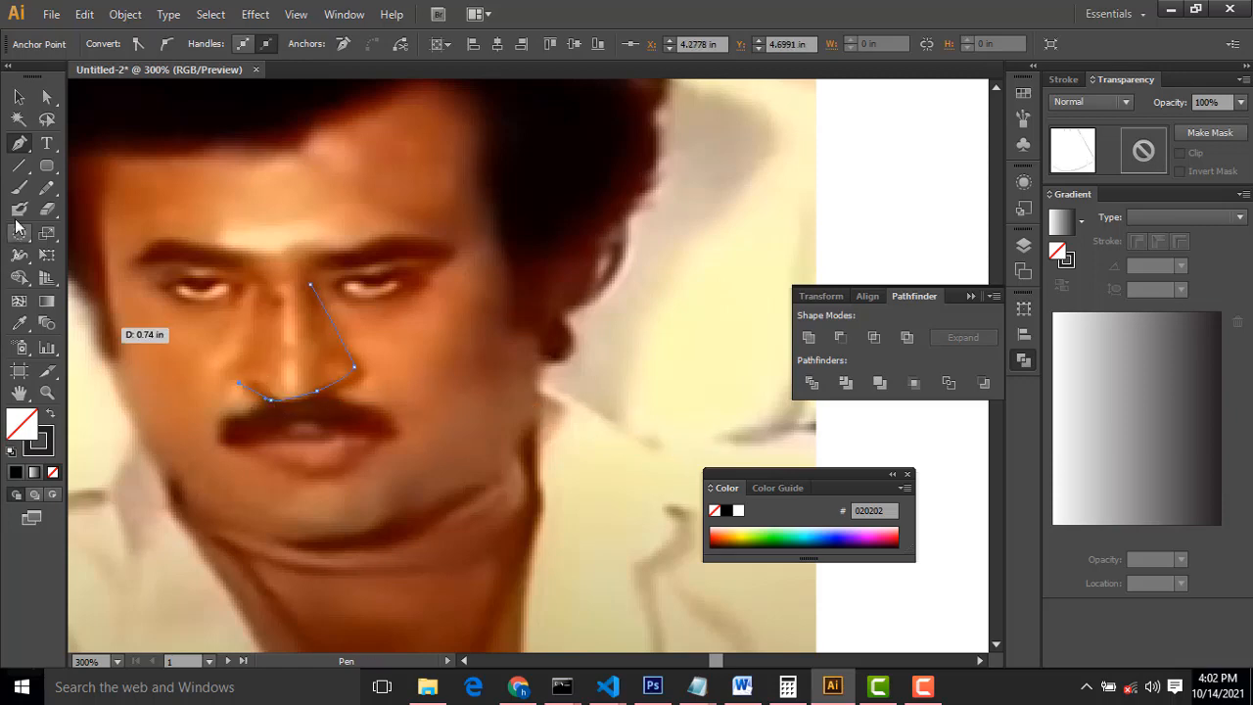
- Apply the elliptical variable width profile, tapered at both ends, to the nose line's stroke and deselect it
{"action": "left_click", "coordinate": [18, 97]}
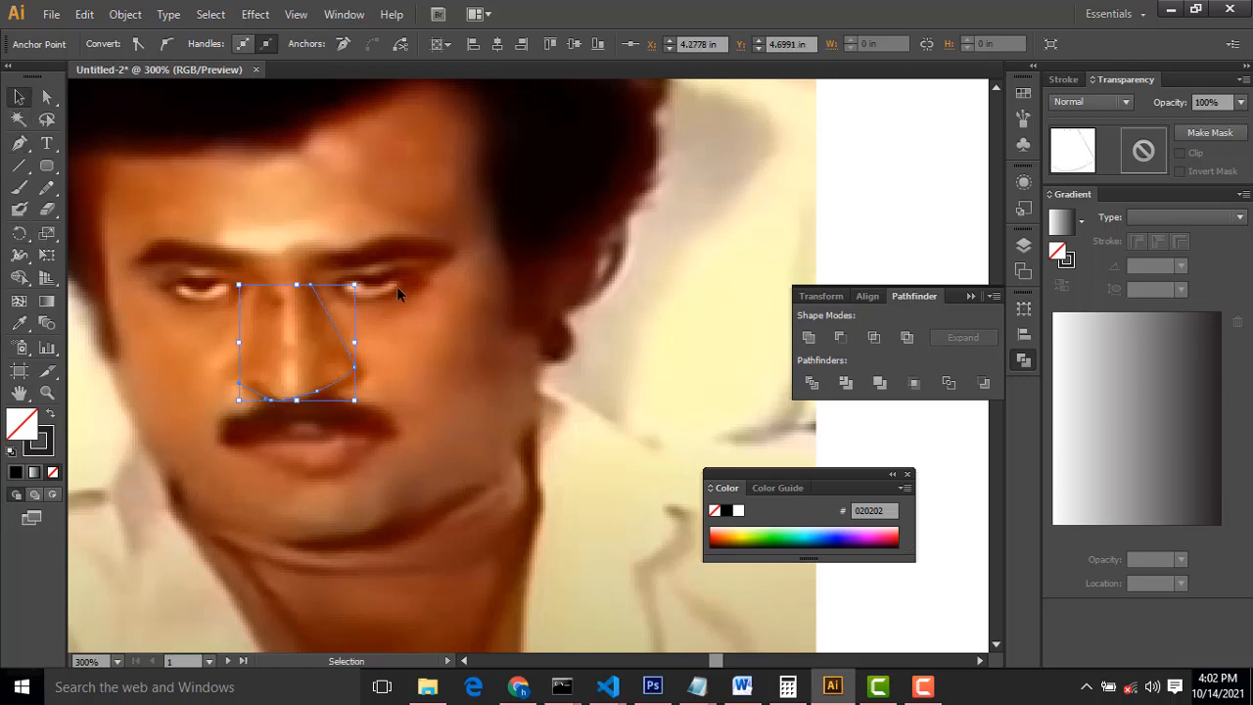
{"action": "left_click", "coordinate": [224, 242]}
{"action": "left_click", "coordinate": [337, 331]}
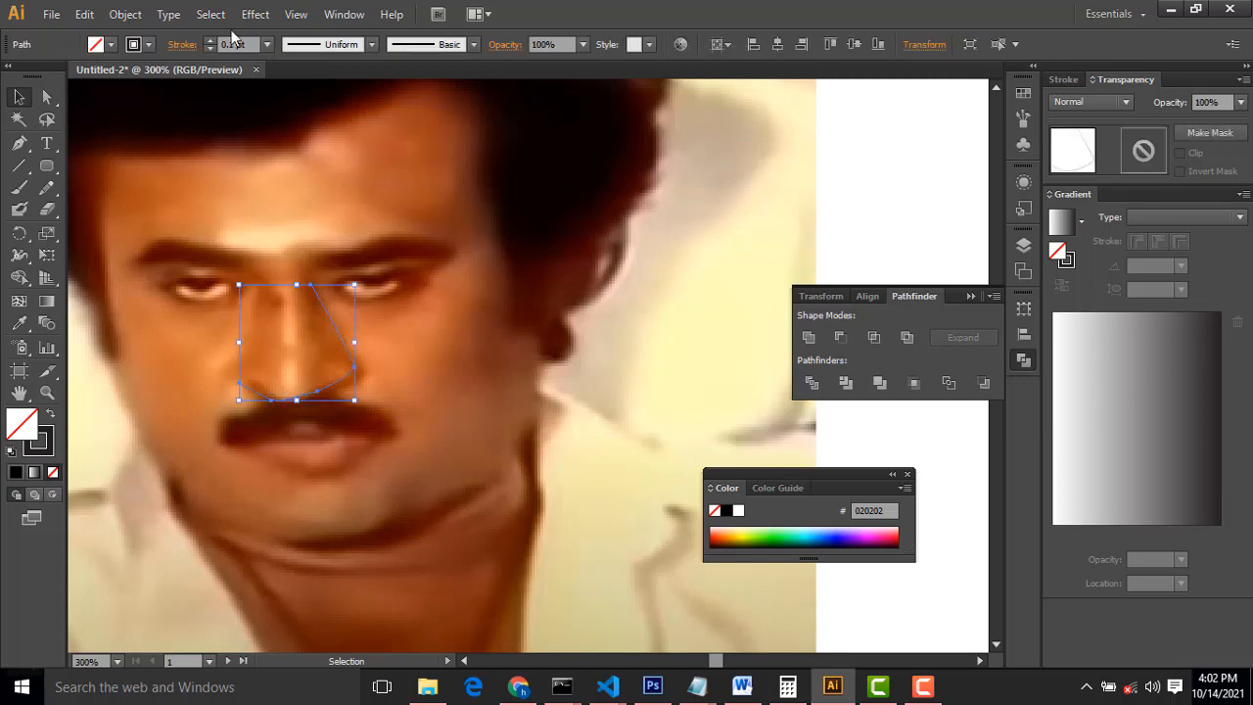
{"action": "left_click", "coordinate": [372, 44]}
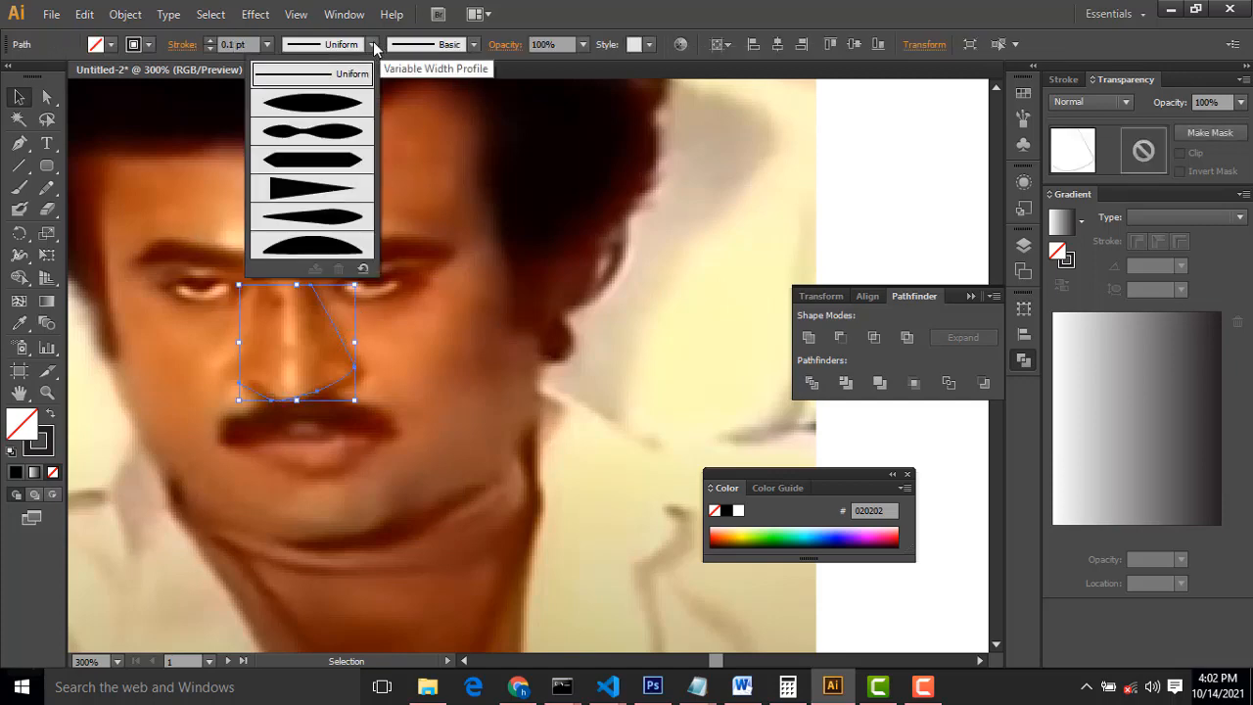
{"action": "left_click", "coordinate": [331, 105]}
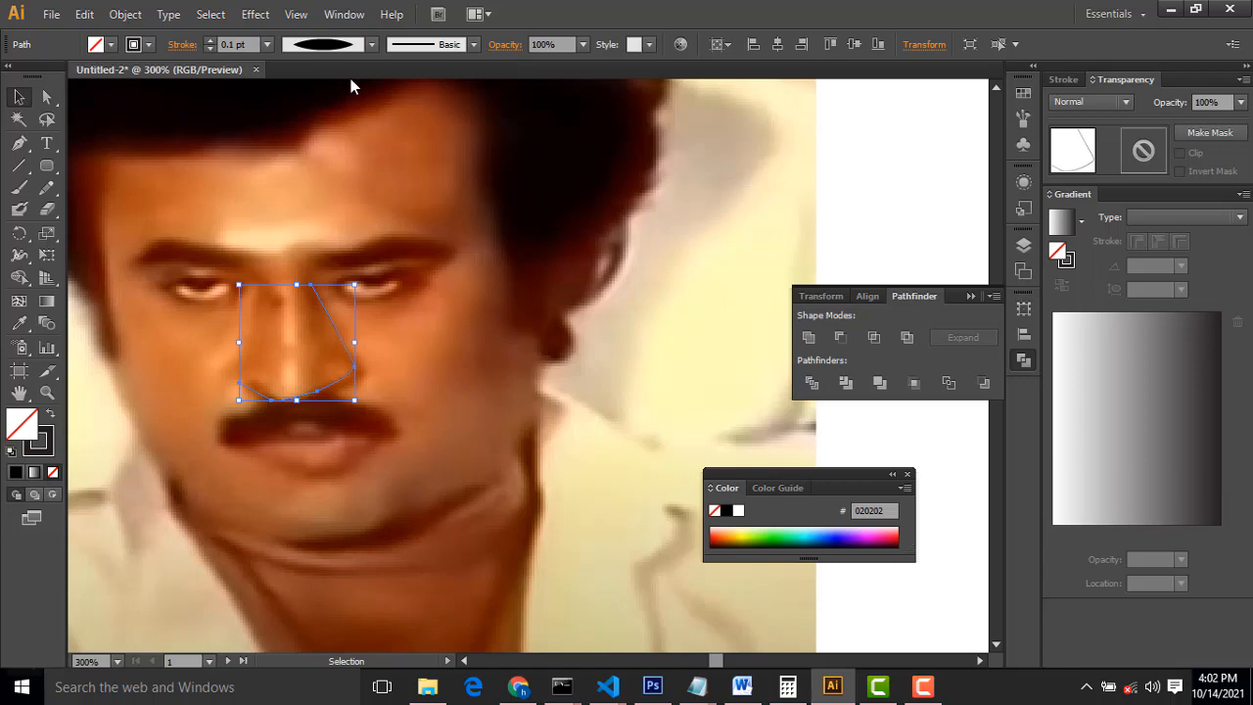
{"action": "left_click", "coordinate": [350, 121]}
- Copy the nose line and paste it in place on the yellow face on the second artboard
{"action": "left_click_drag", "start_coordinate": [208, 210], "coordinate": [462, 456]}
{"action": "key", "text": "ctrl+c"}
{"action": "left_click", "coordinate": [594, 404]}
{"action": "left_click_drag", "start_coordinate": [859, 404], "coordinate": [35, 303]}
{"action": "left_click_drag", "start_coordinate": [636, 290], "coordinate": [37, 290]}
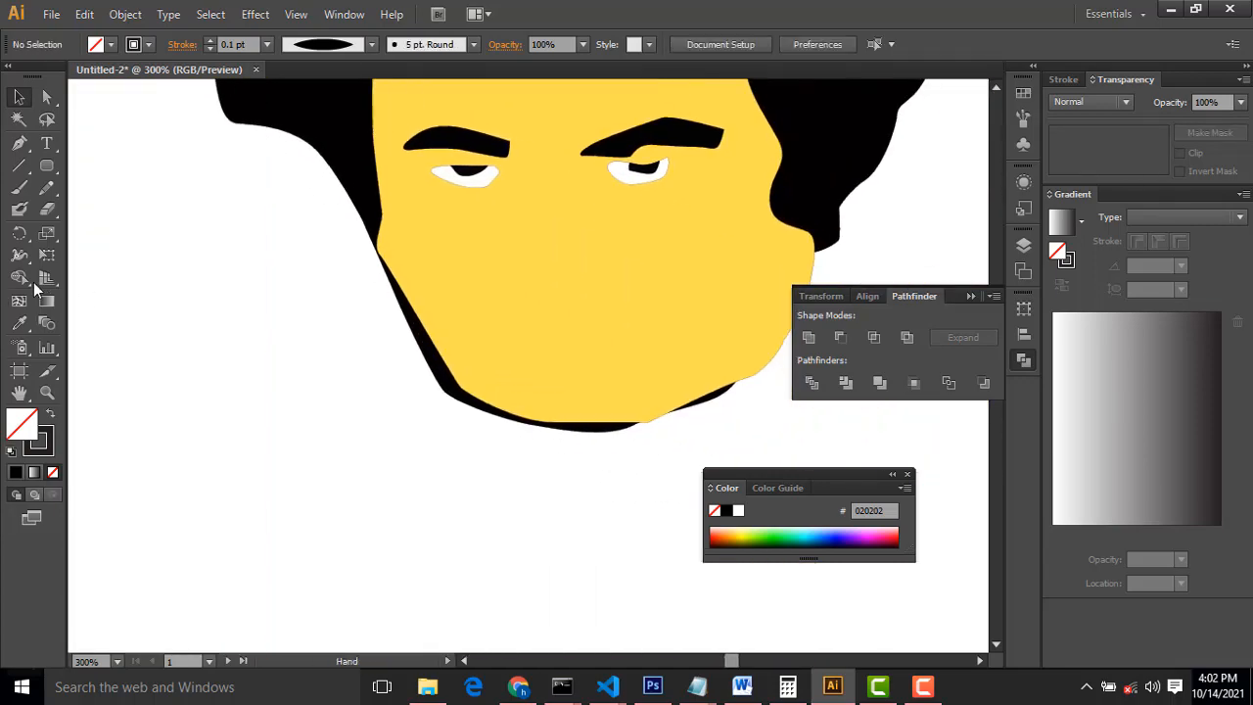
{"action": "key", "text": "ctrl+shift+v"}
{"action": "left_click", "coordinate": [319, 337]}
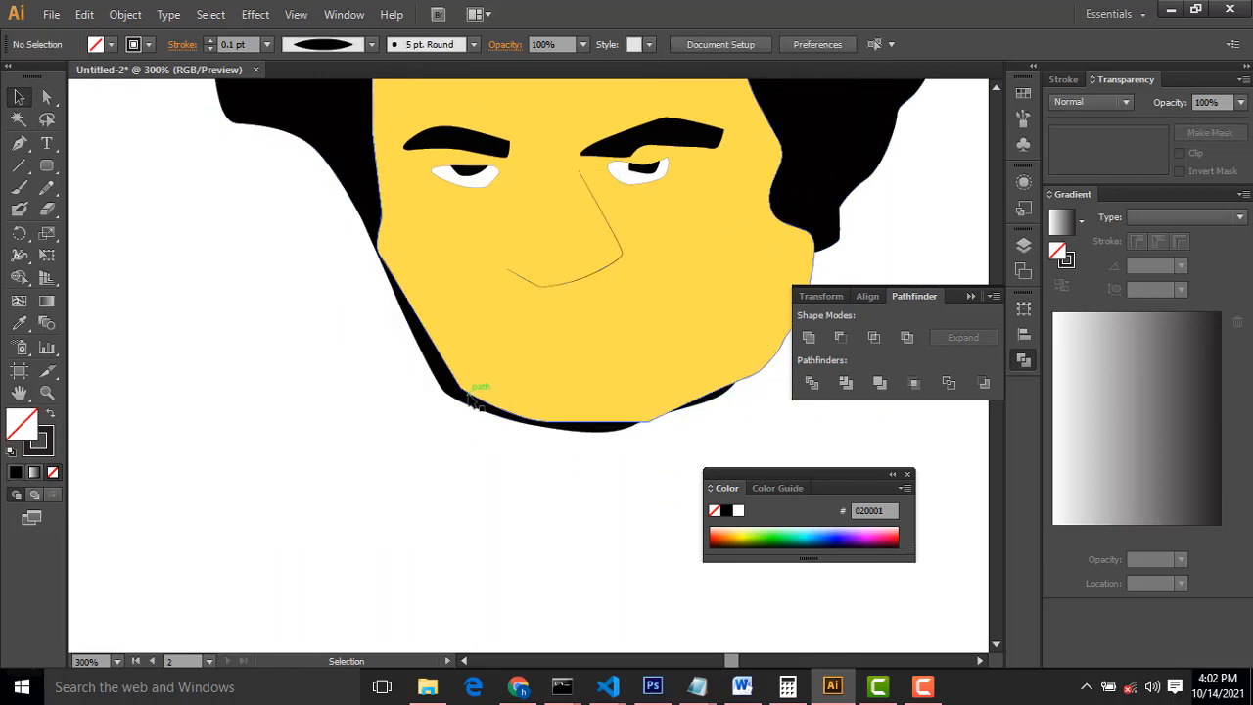
{"action": "key", "text": "ctrl+minus"}
{"action": "key", "text": "ctrl+minus"}
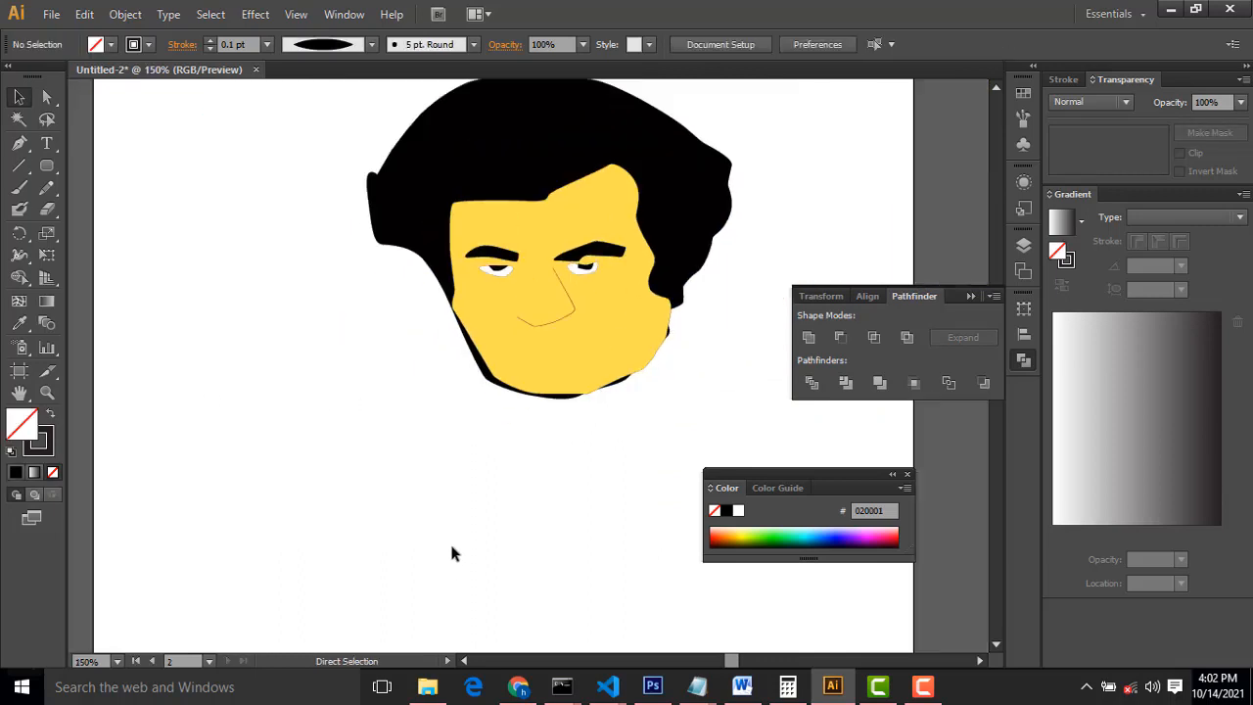